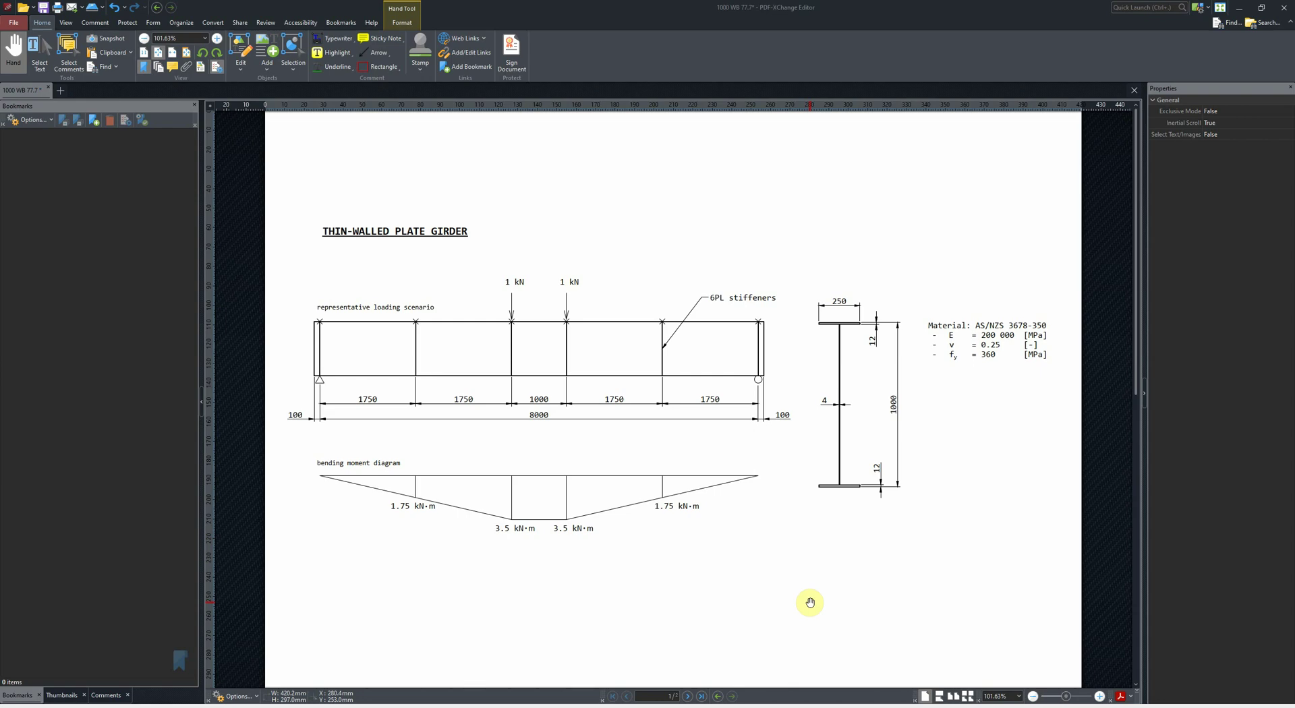
scroll(820, 432, "down", 3)
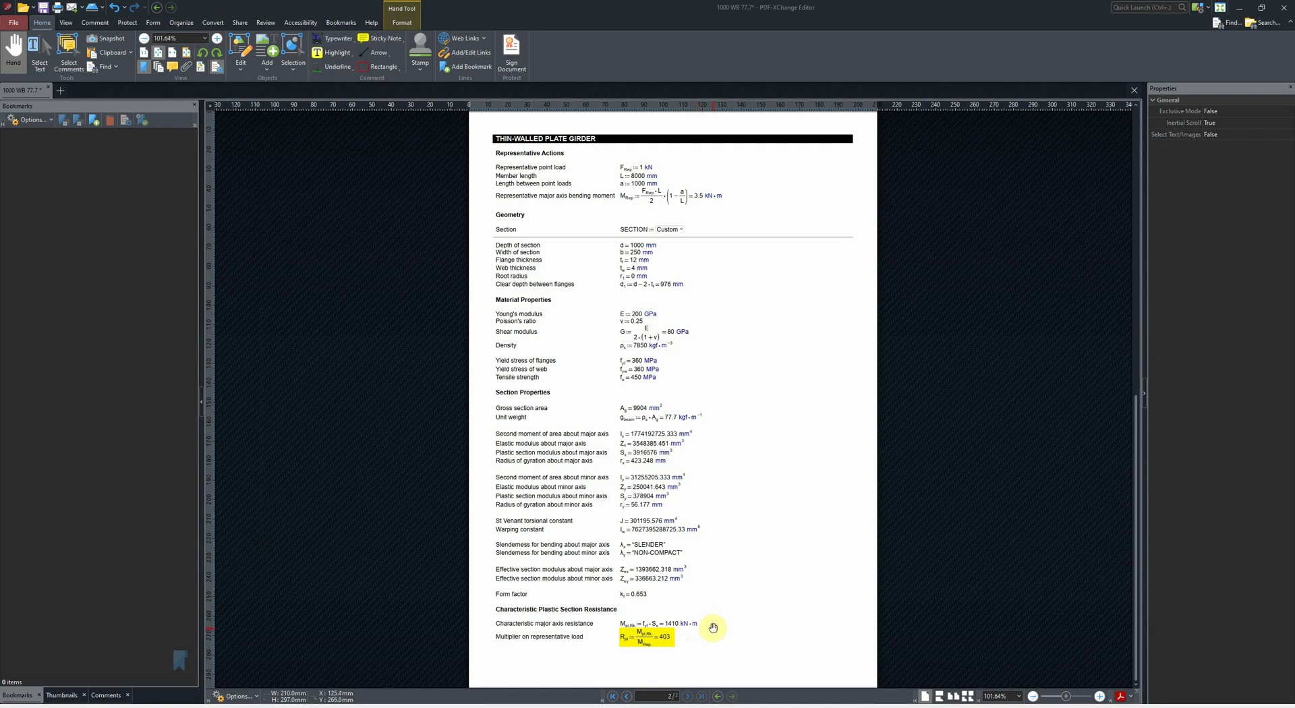
scroll(713, 628, "up", 2)
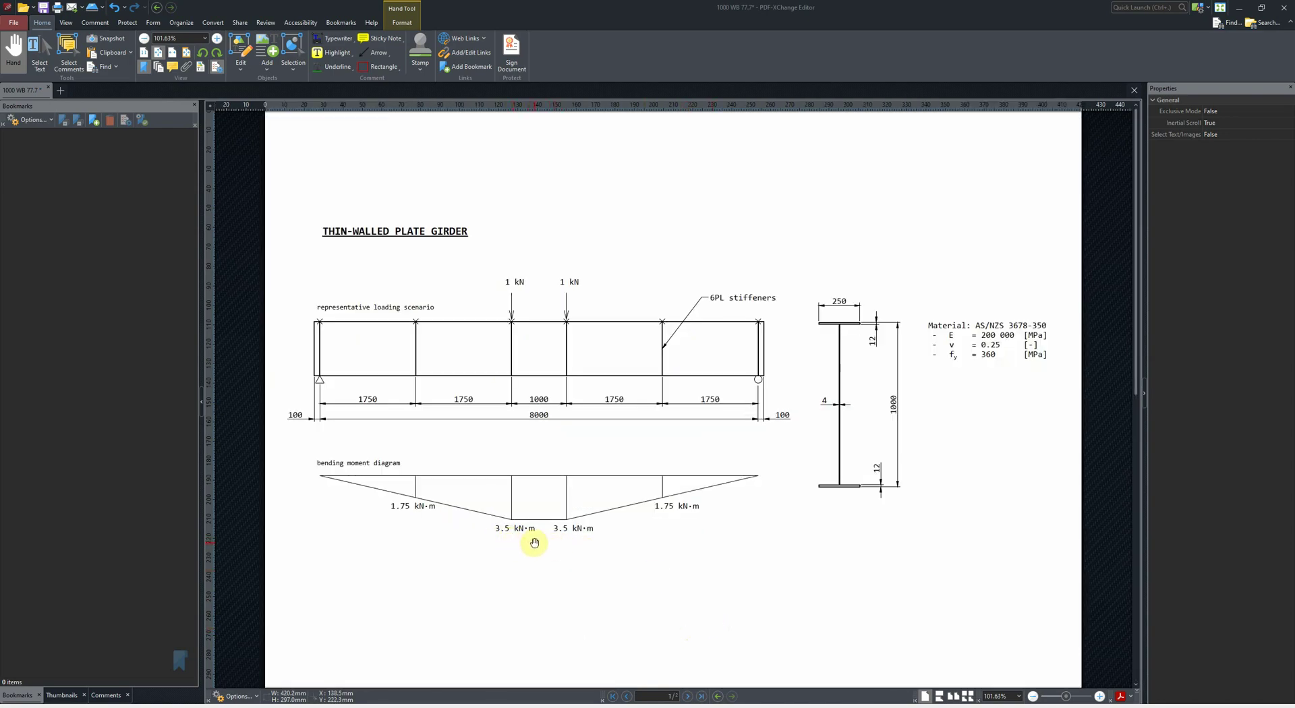
scroll(534, 543, "down", 2)
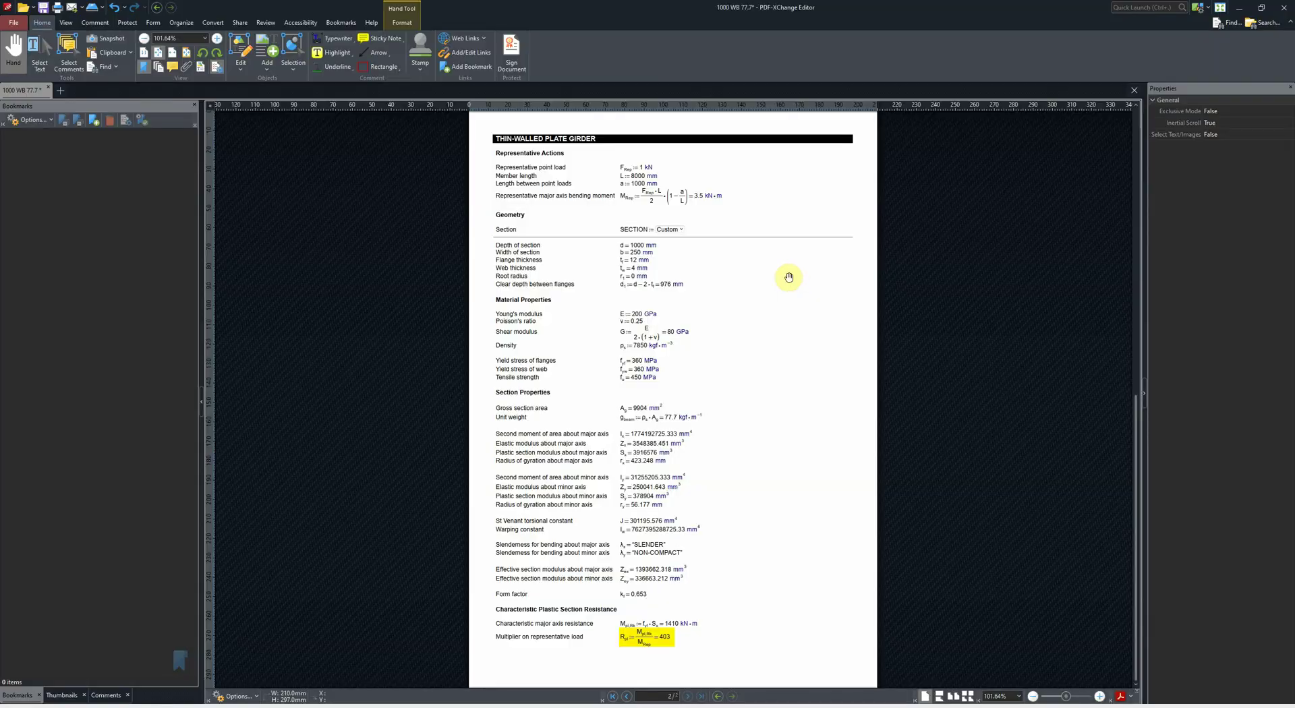
Step: Import the girder STEP file into Strand7, accepting the CAD file units
key("alt+Tab")
left_click(373, 427)
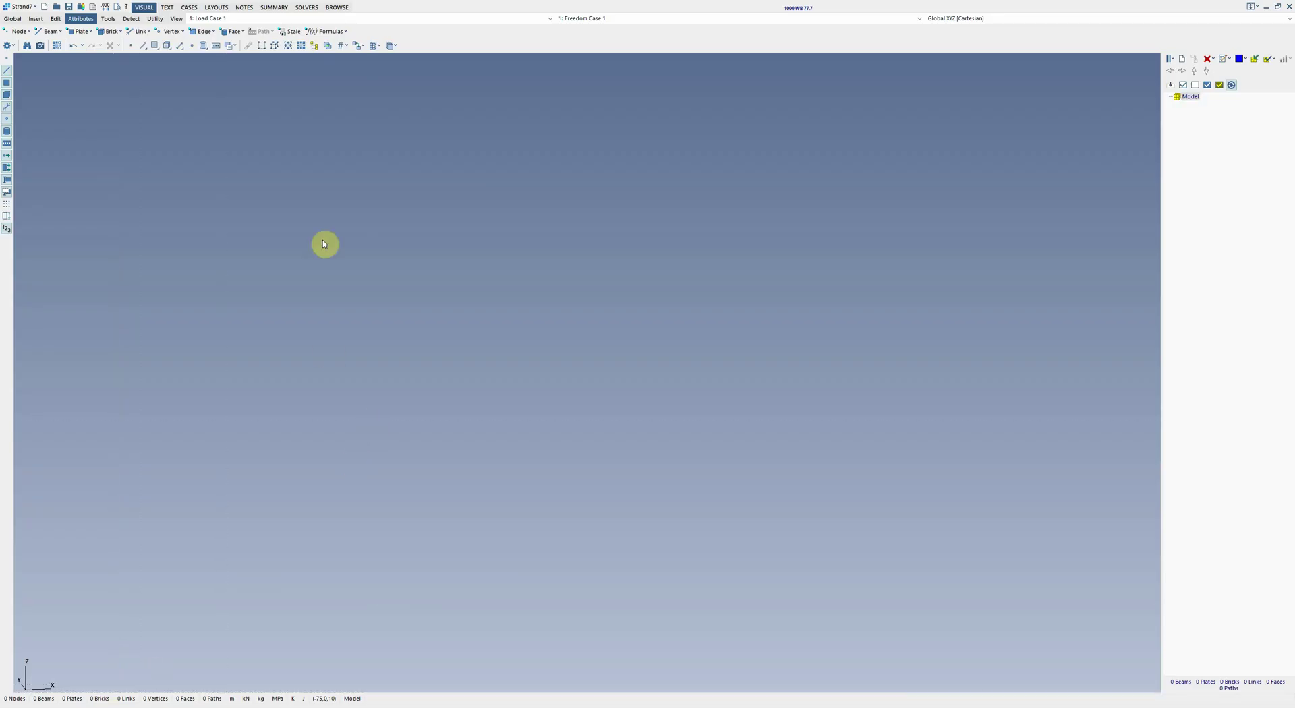
key("ctrl+o")
double_click(311, 150)
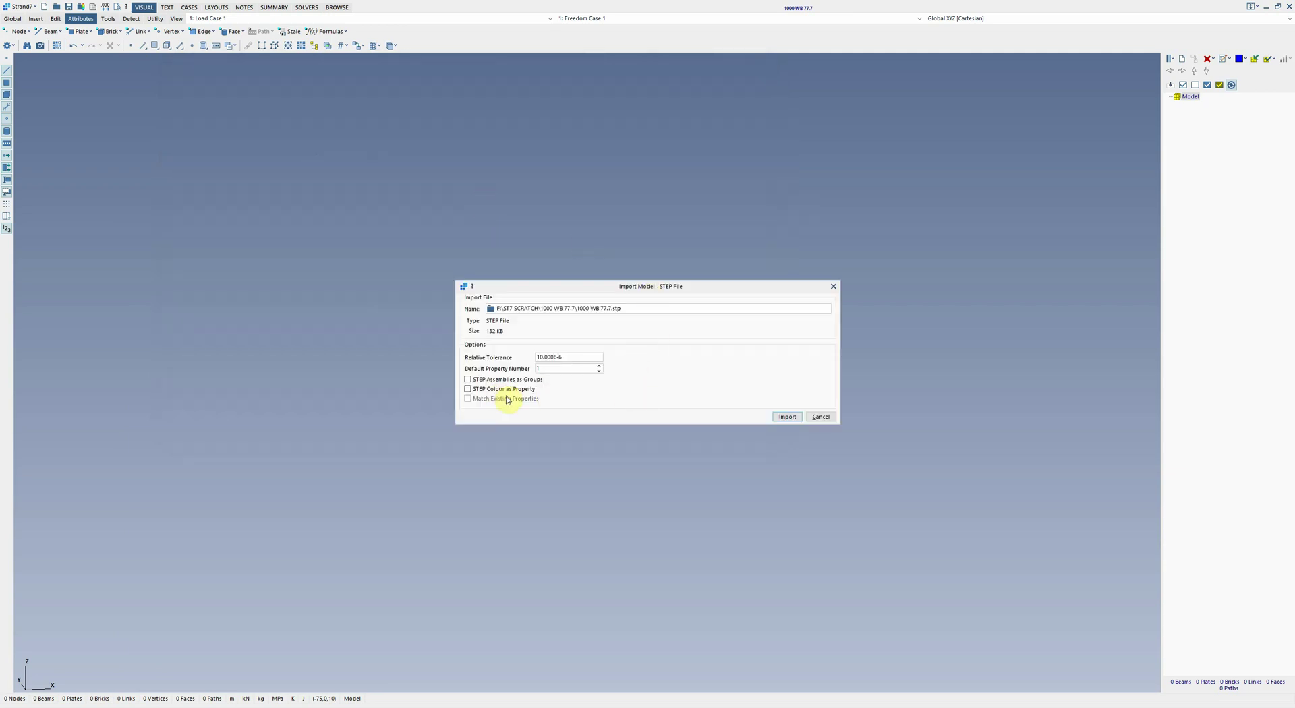
left_click(787, 417)
left_click(686, 416)
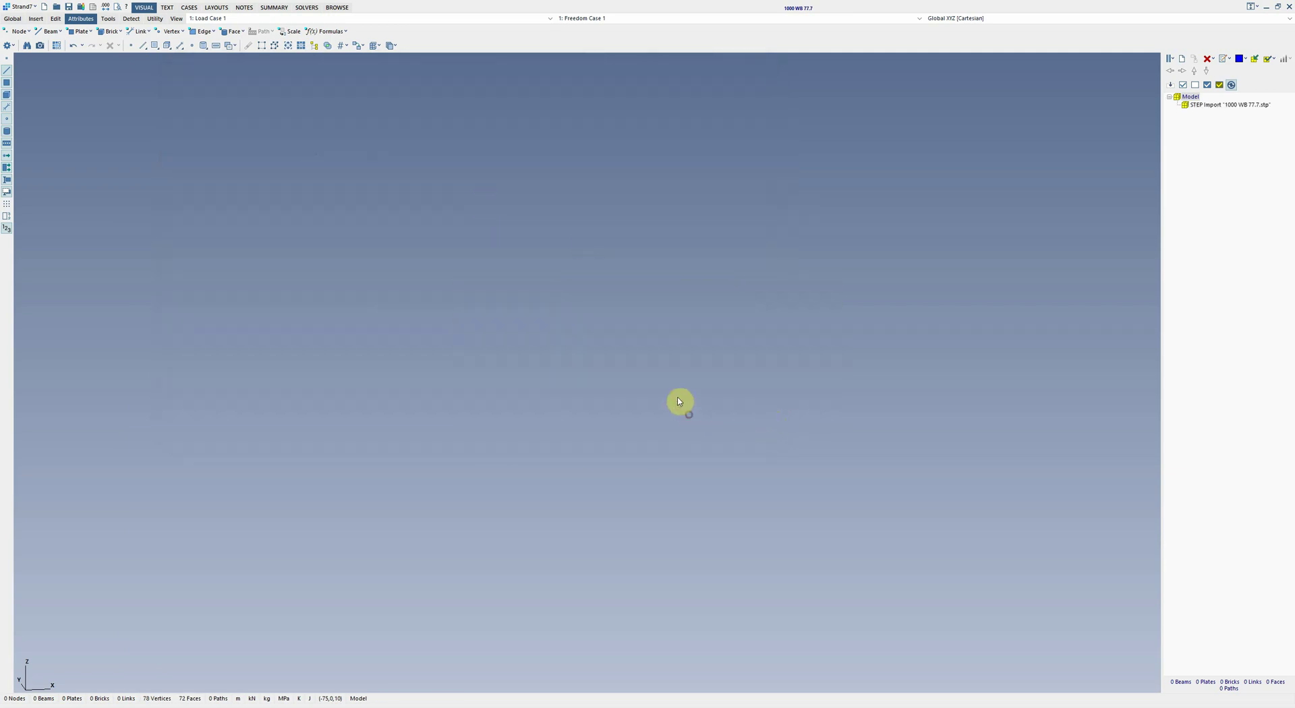
Step: Set the entity display to show the model faces with solid fill
left_click(7, 132)
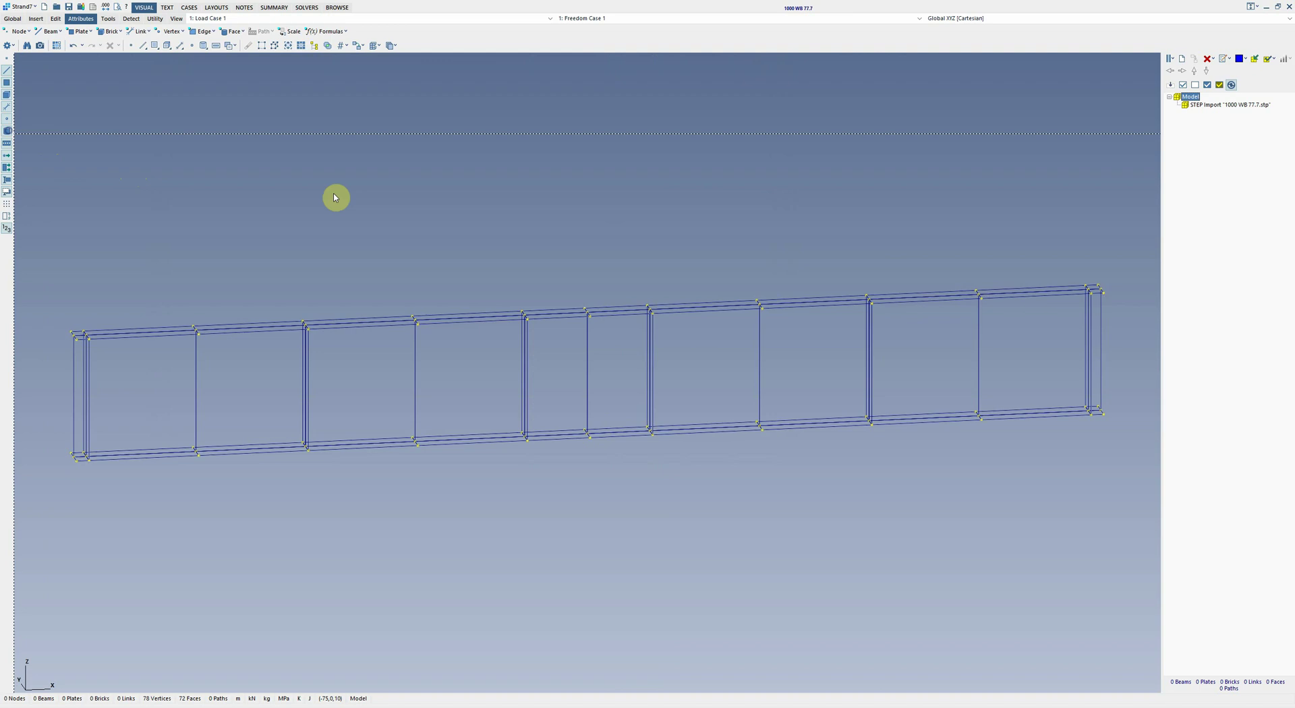
left_click(530, 296)
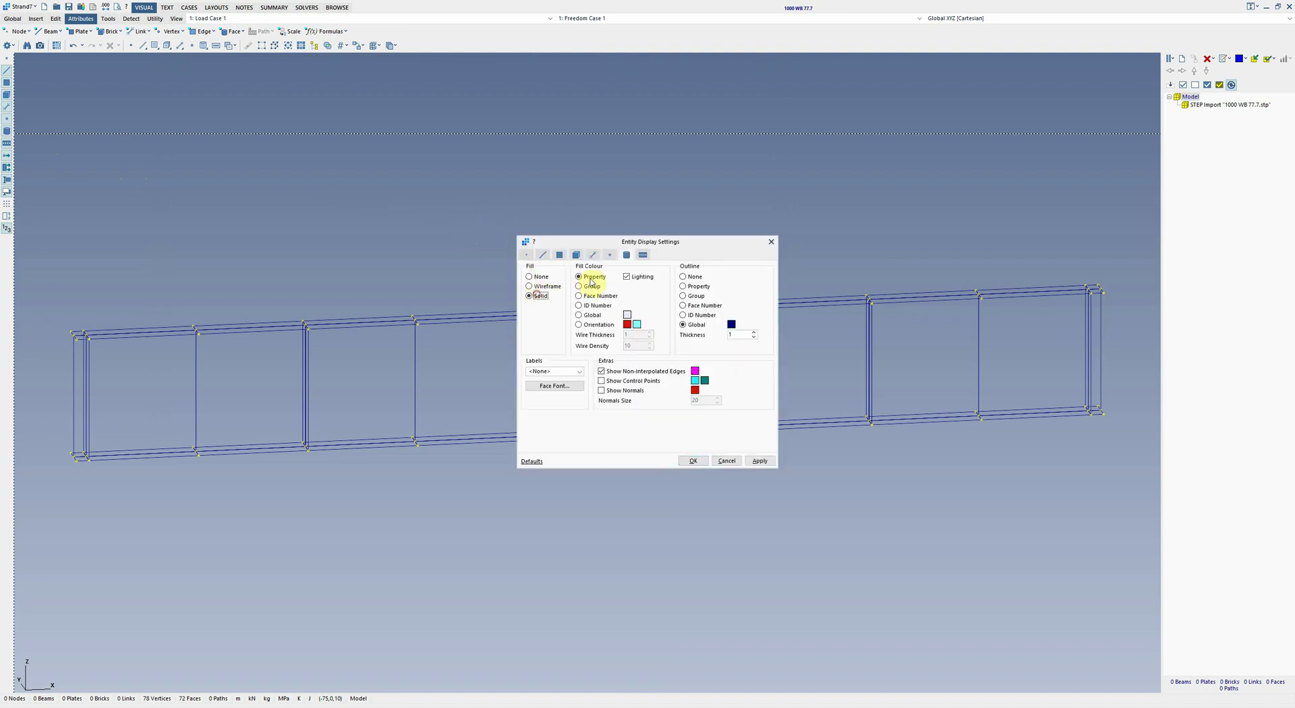
left_click(693, 461)
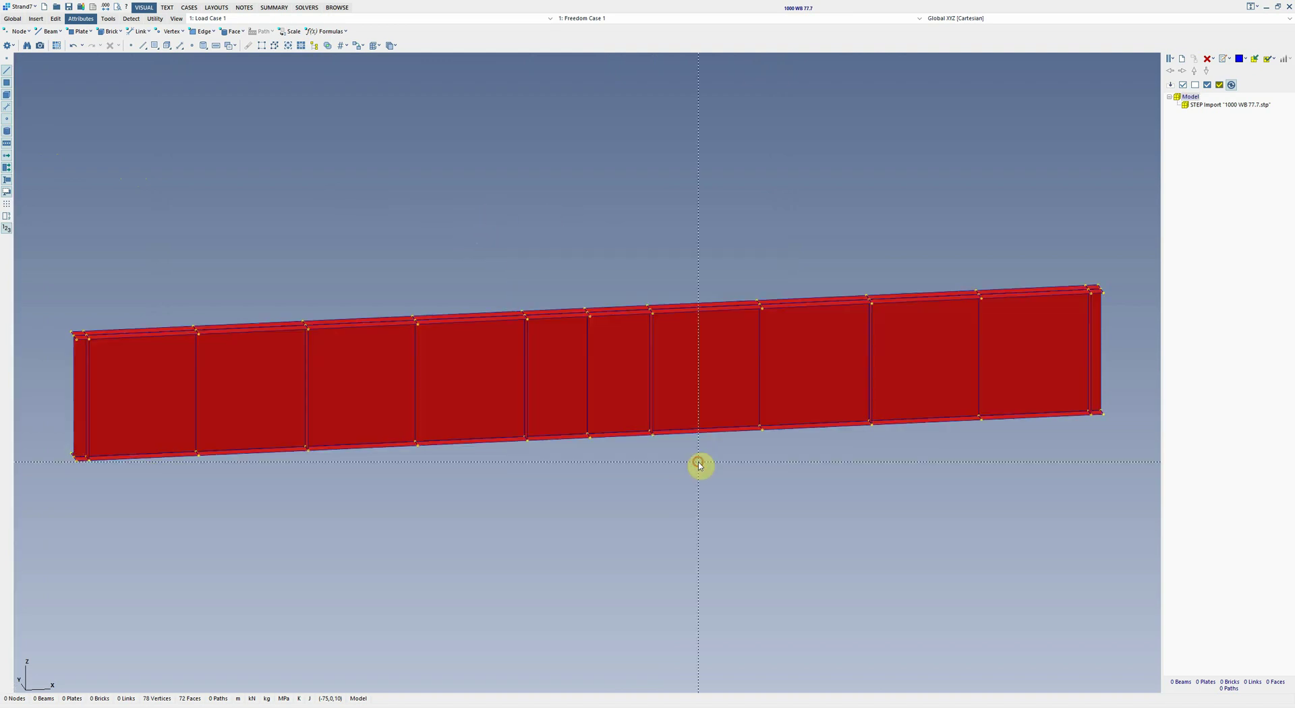
Step: Add child groups under STEP Import named FLANGES, WEB and STIFFENERS
left_click(1198, 105)
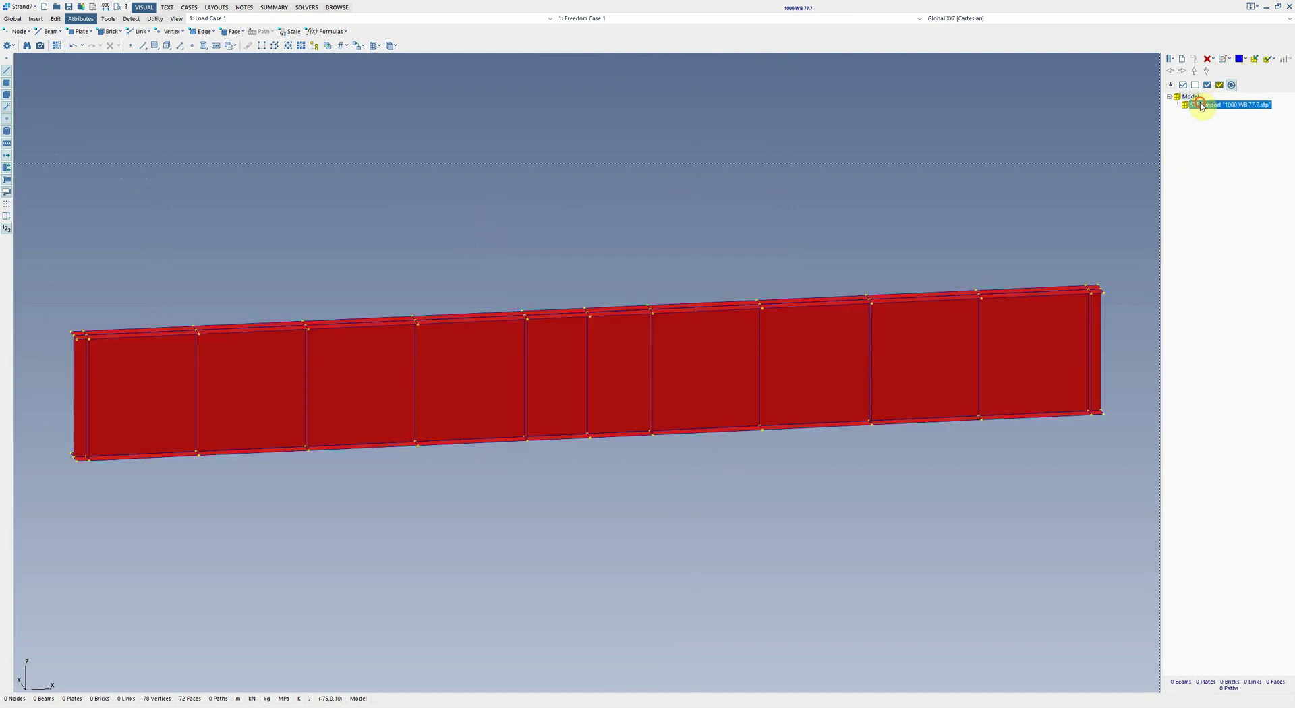
left_click(1183, 61)
left_click(1184, 61)
left_click(1183, 60)
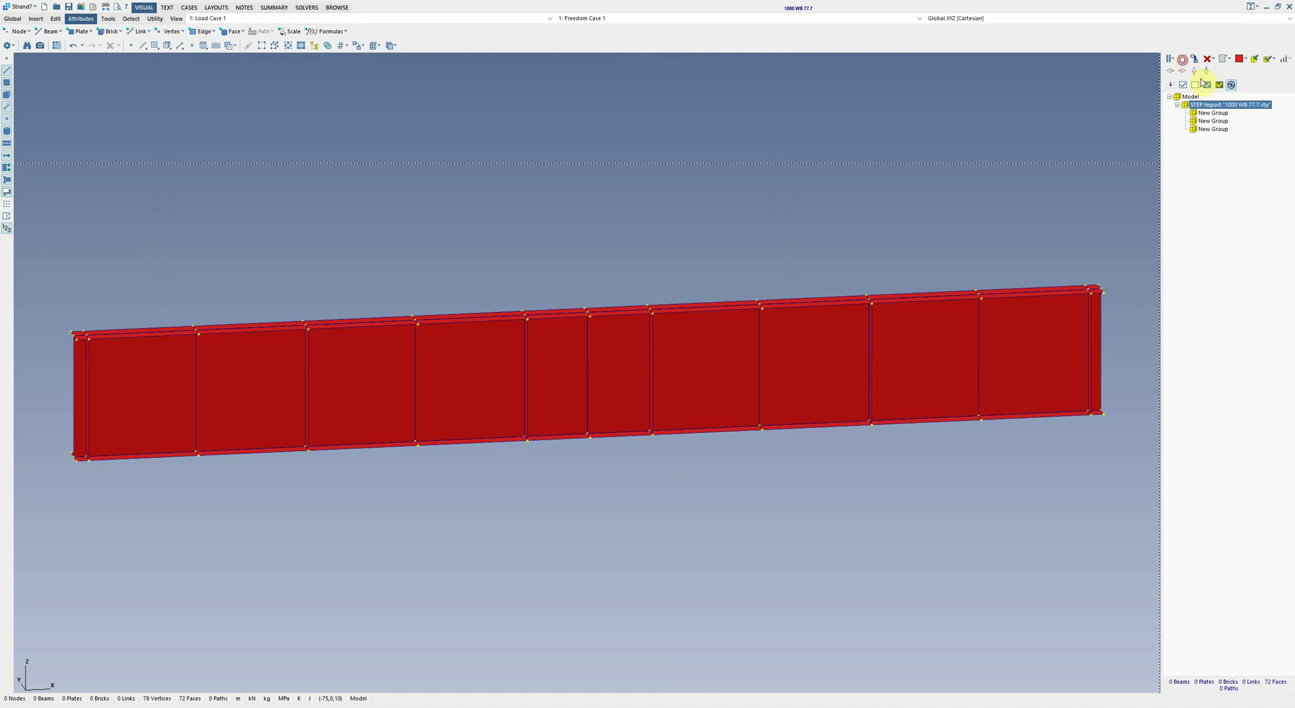
left_click(1209, 112)
left_click(1209, 113)
type("FLANGES")
left_click(1201, 121)
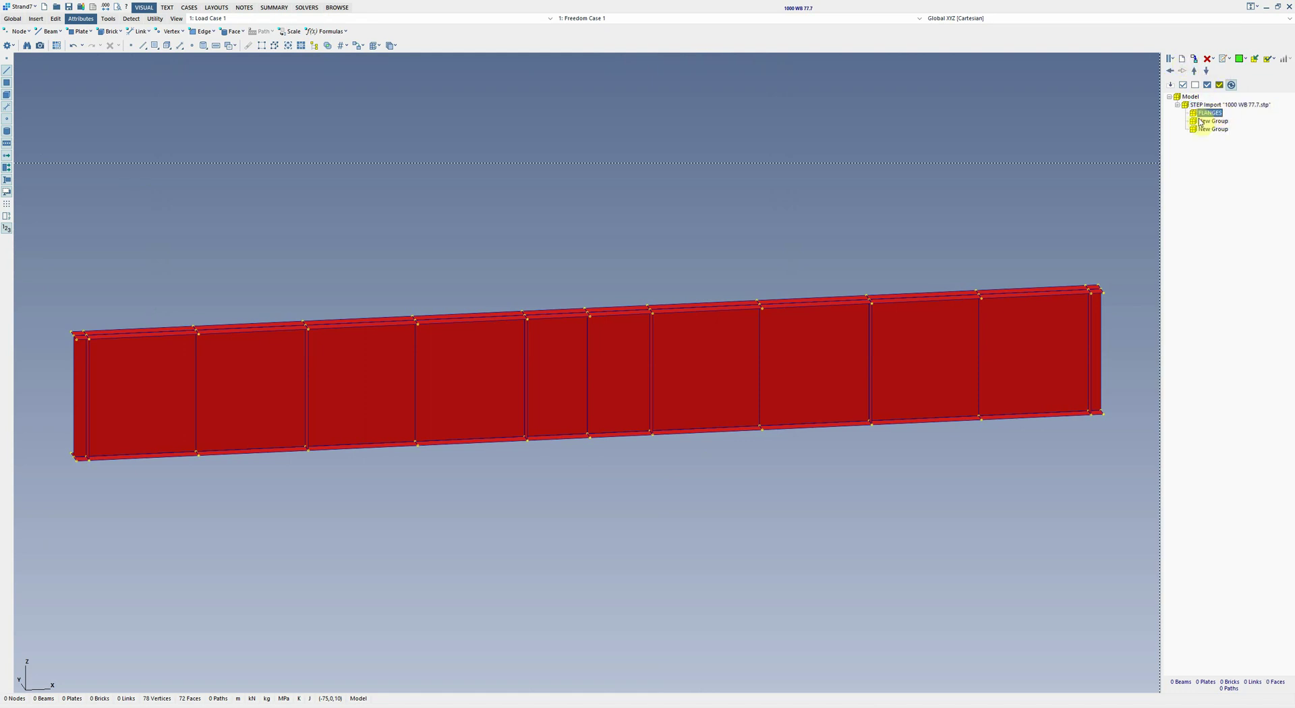
left_click(1215, 121)
type("WEB")
left_click(1215, 129)
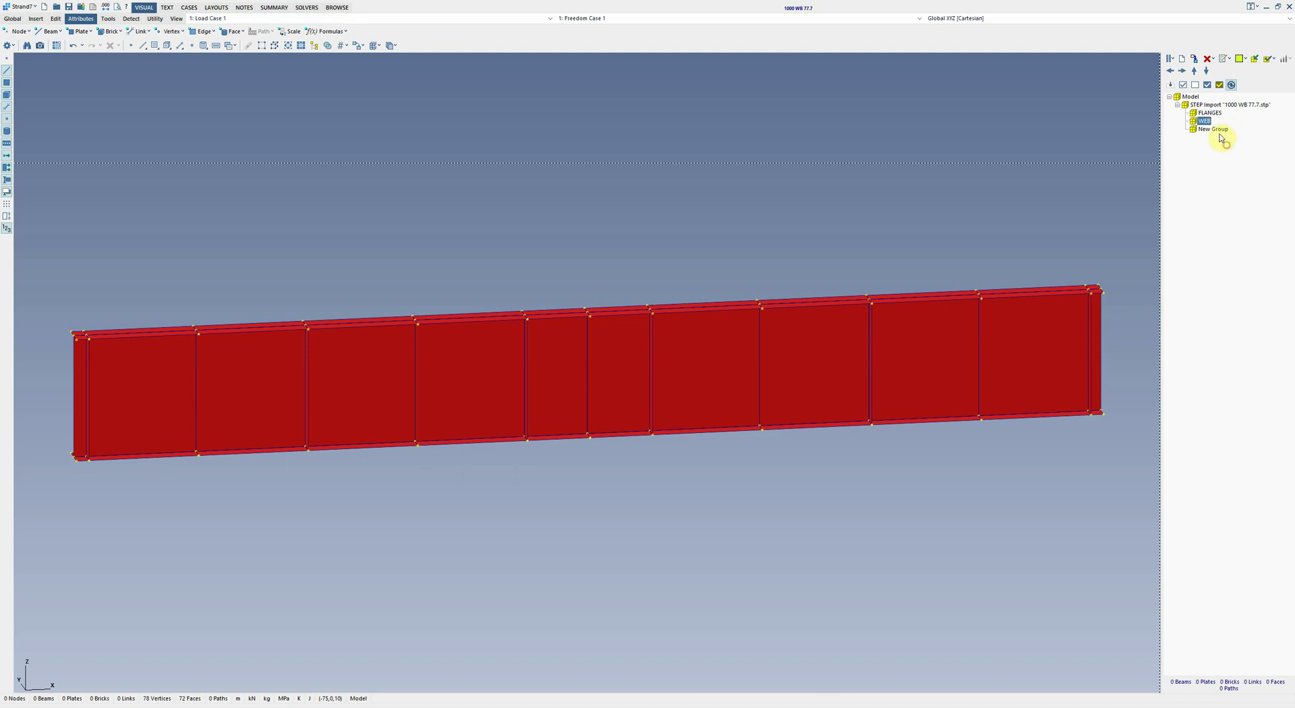
left_click(1214, 129)
type("STIFFENERS")
key("Return")
Step: Select the web faces by 3D region, place them in WEB and hide them
left_click(276, 46)
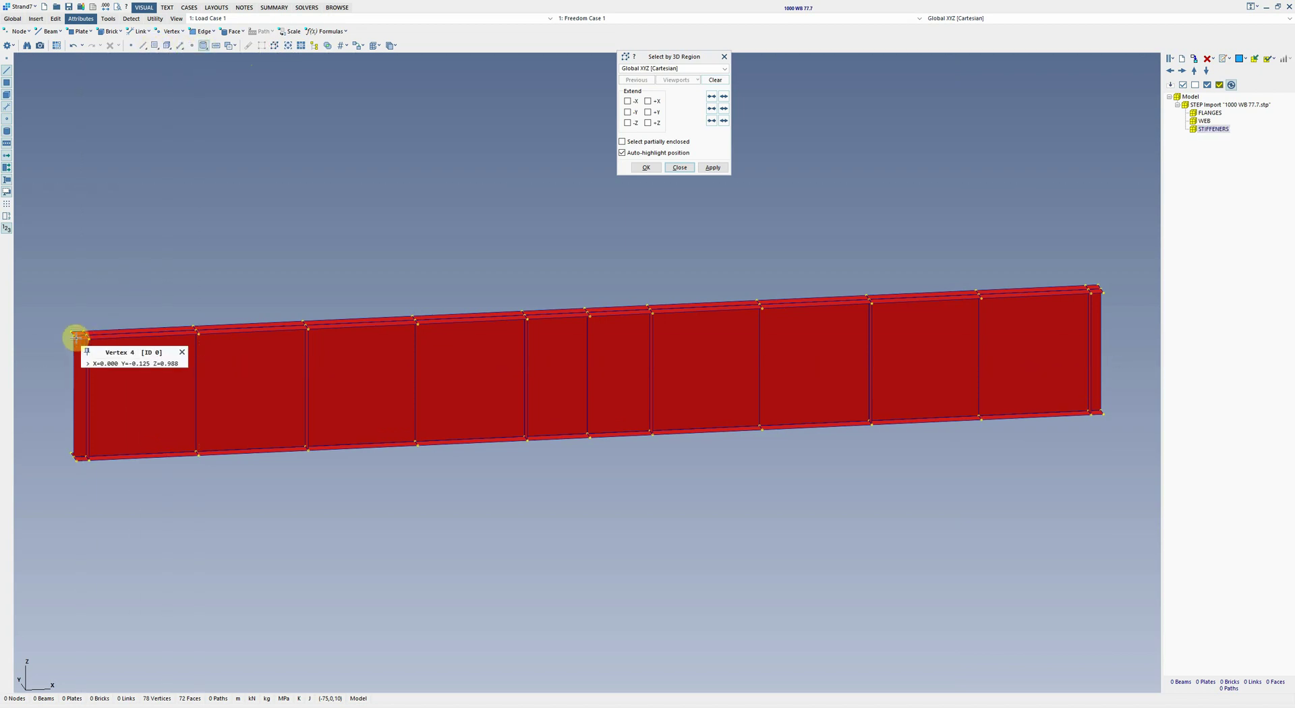
mouse_move(1109, 410)
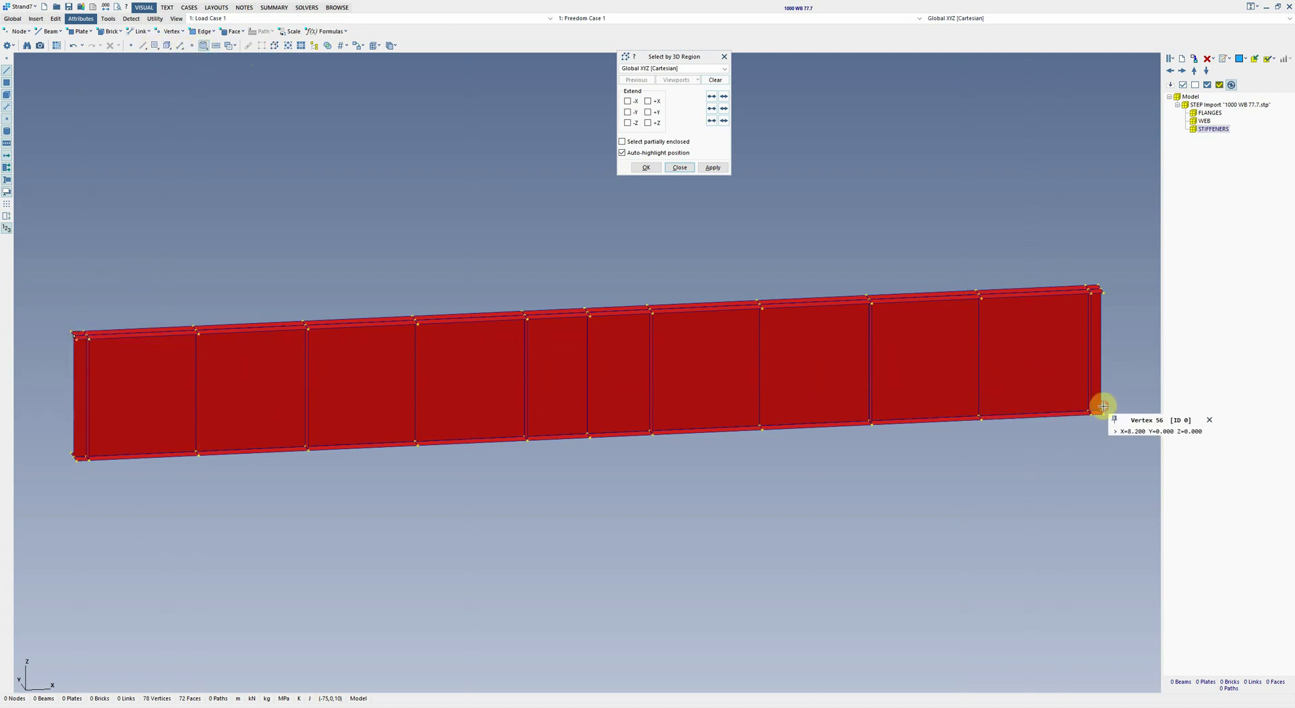
left_click(713, 167)
left_click(1204, 120)
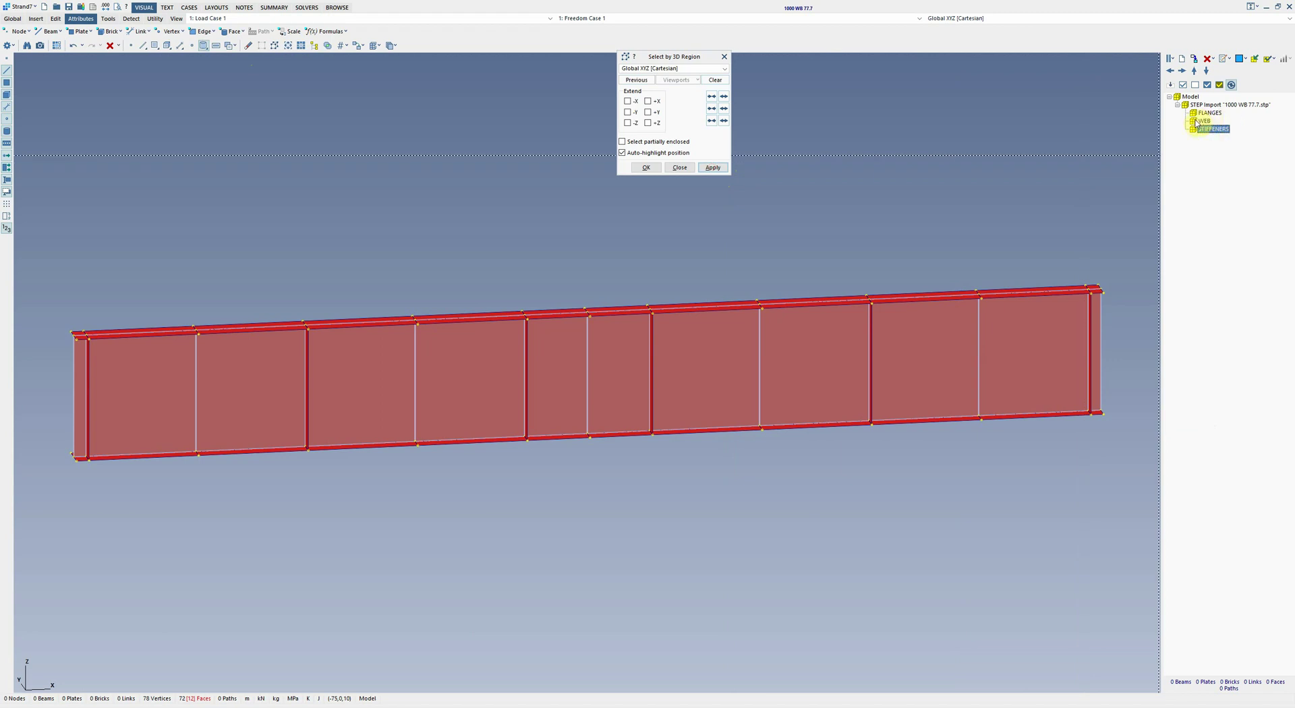
left_click(1255, 59)
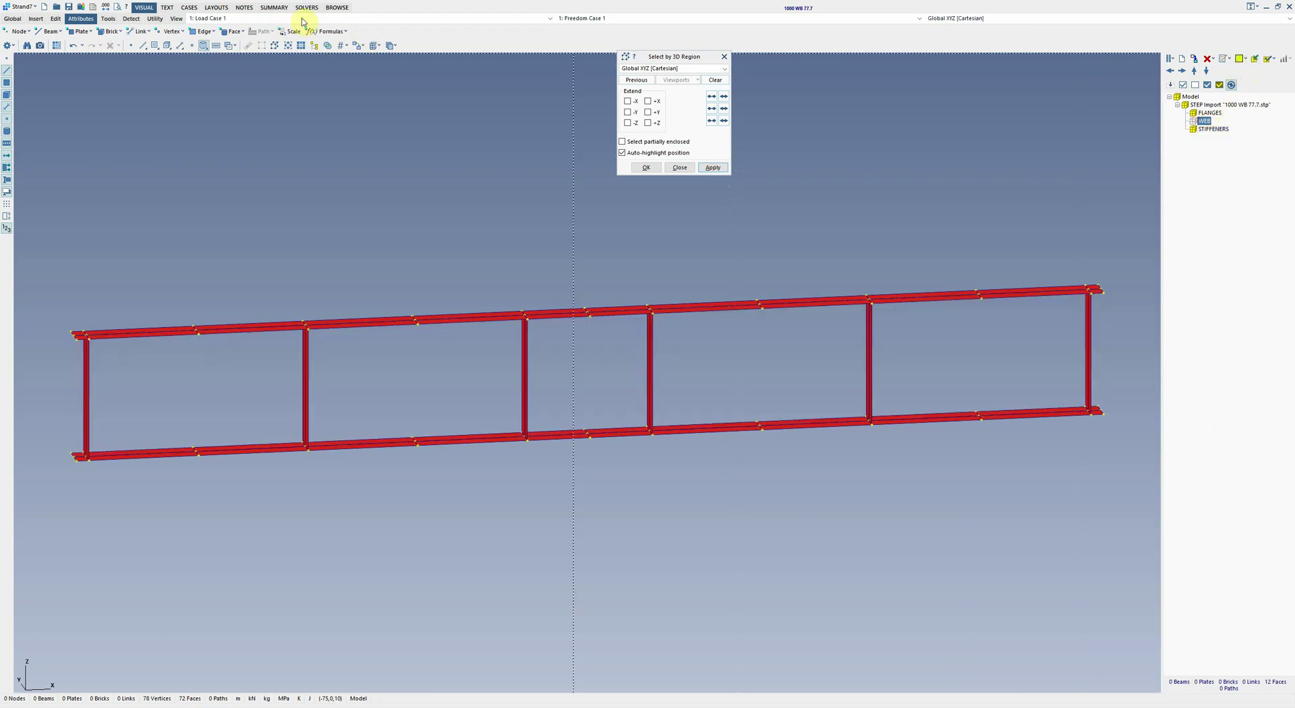
Step: Box-select the six stiffener faces, move them into STIFFENERS and hide them
left_click(264, 45)
left_click_drag(1092, 351, 13, 369)
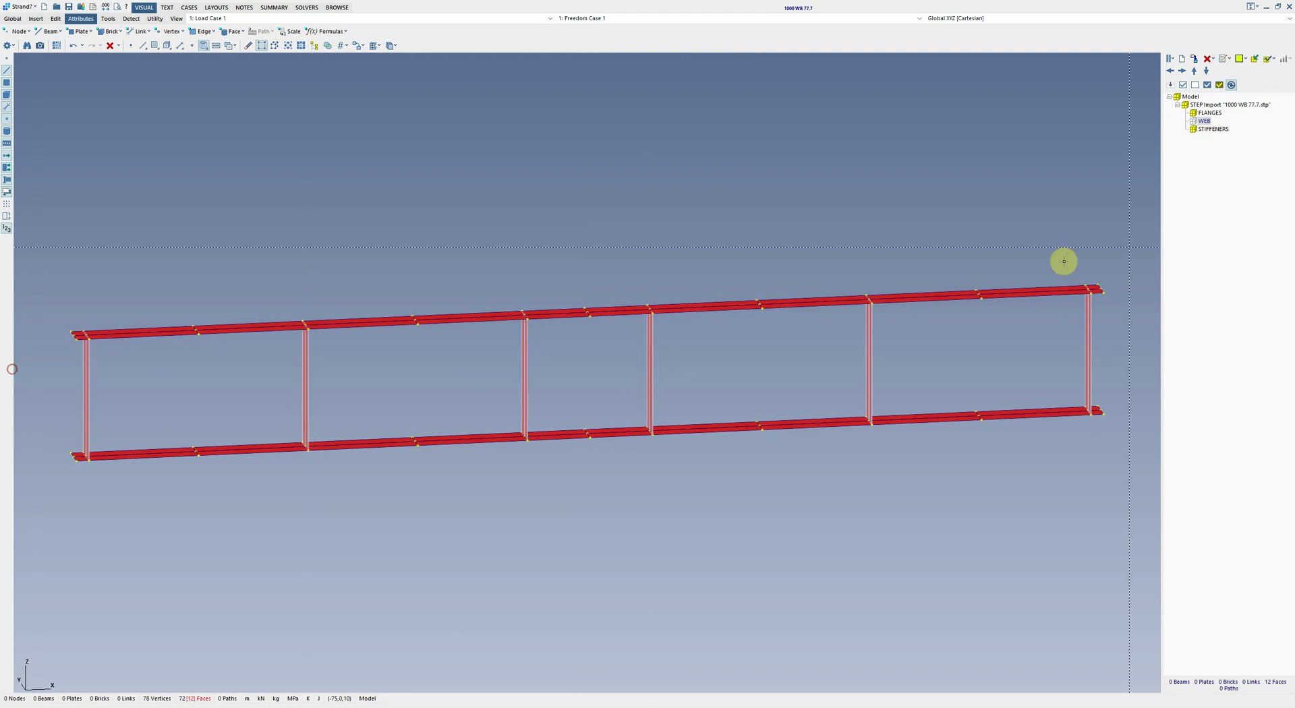
left_click(1194, 128)
left_click(1255, 59)
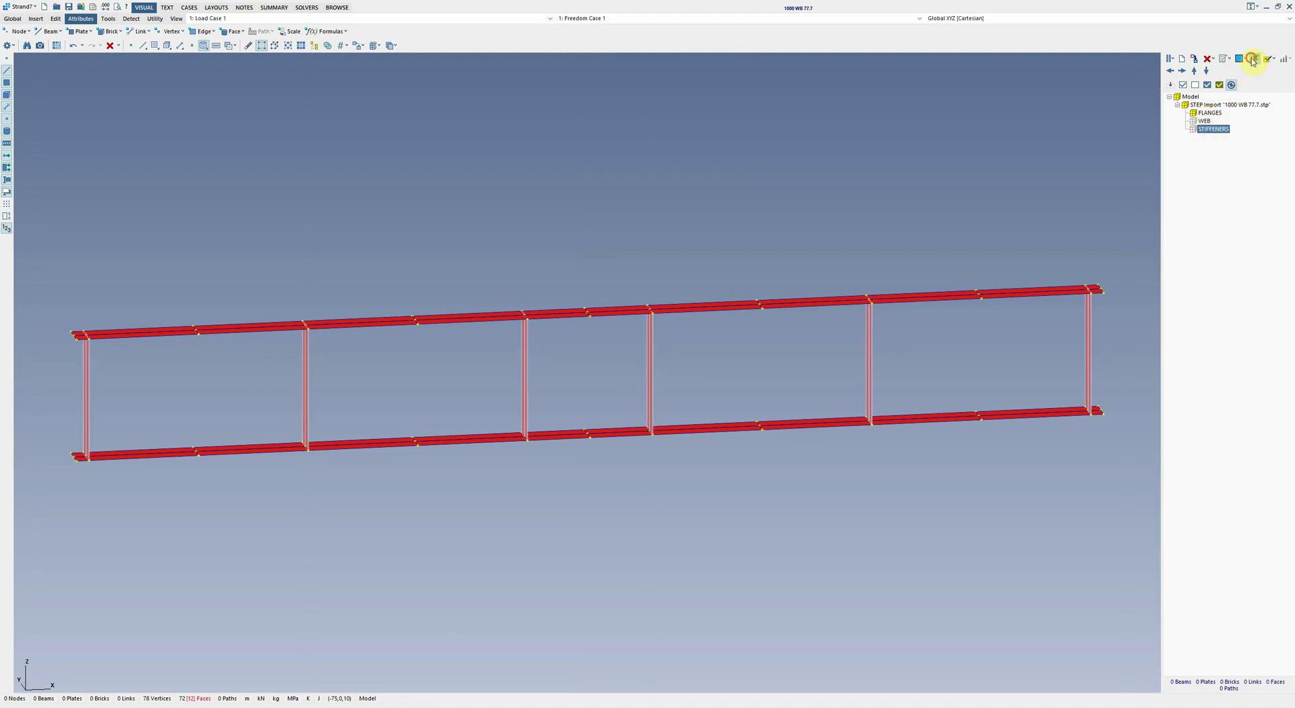
Step: Move the remaining flange faces into FLANGES and show the web and stiffeners again
left_click(1010, 165)
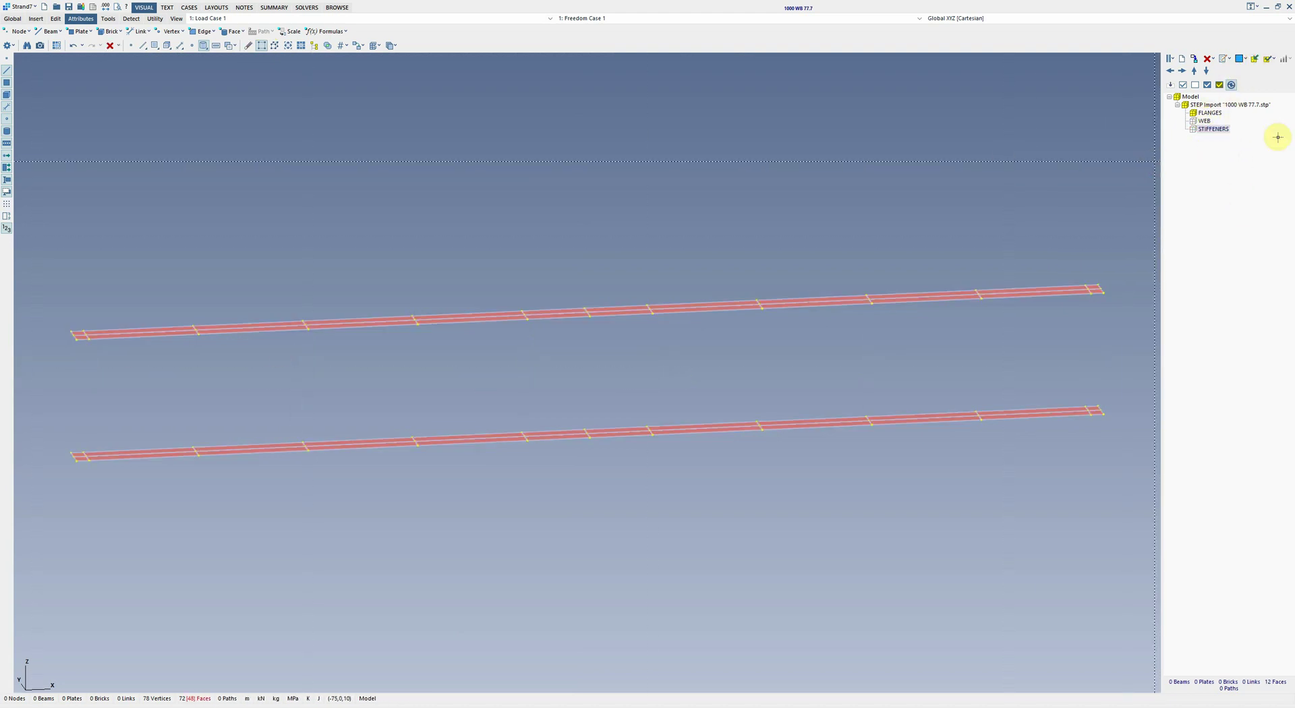
left_click(1254, 59)
left_click(1183, 85)
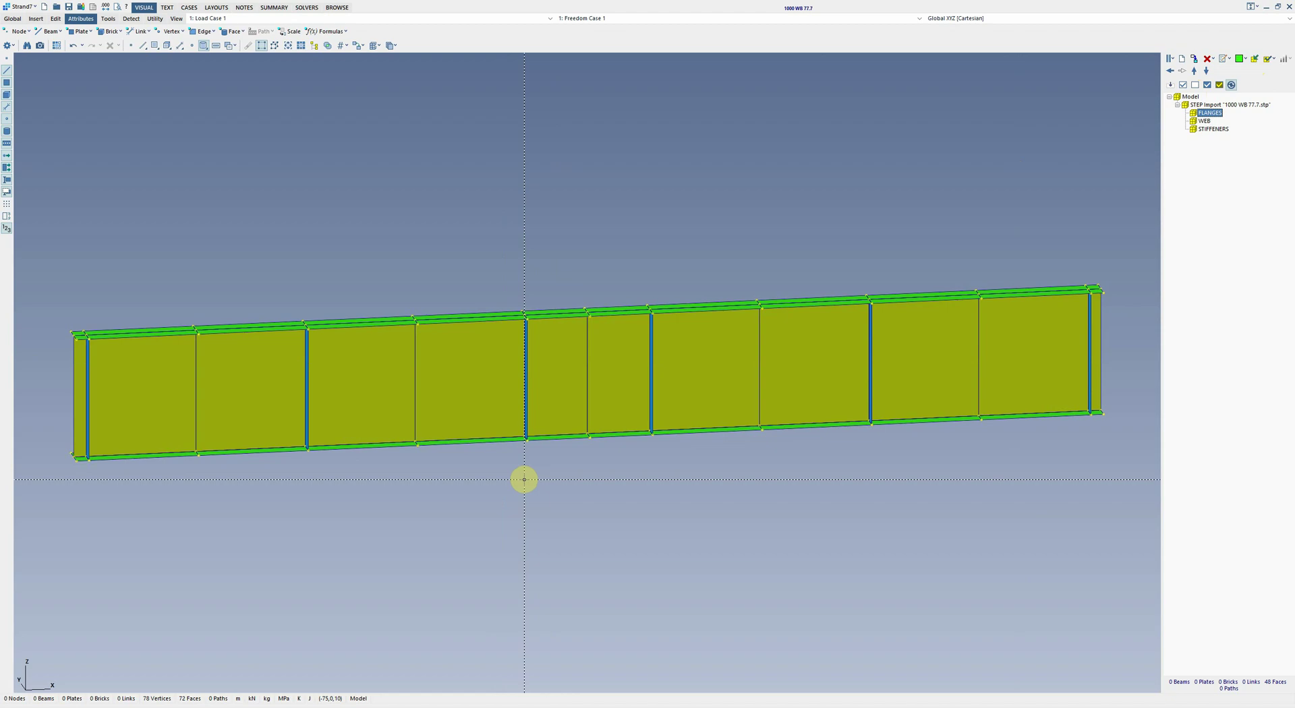
Step: Create Stress vs Strain Table 1 as an elasto-plastic curve: E0 200.000E+3, yield 360, Et 20
left_click(212, 9)
left_click(24, 129)
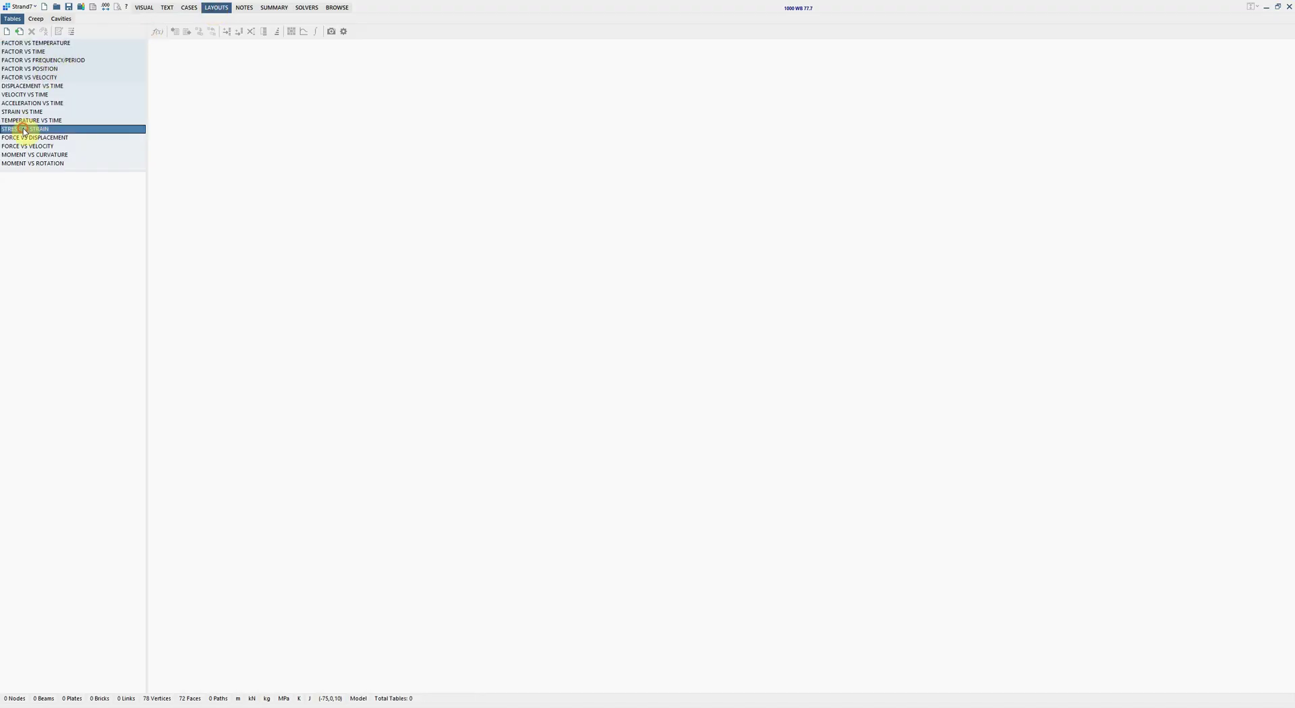
left_click(7, 31)
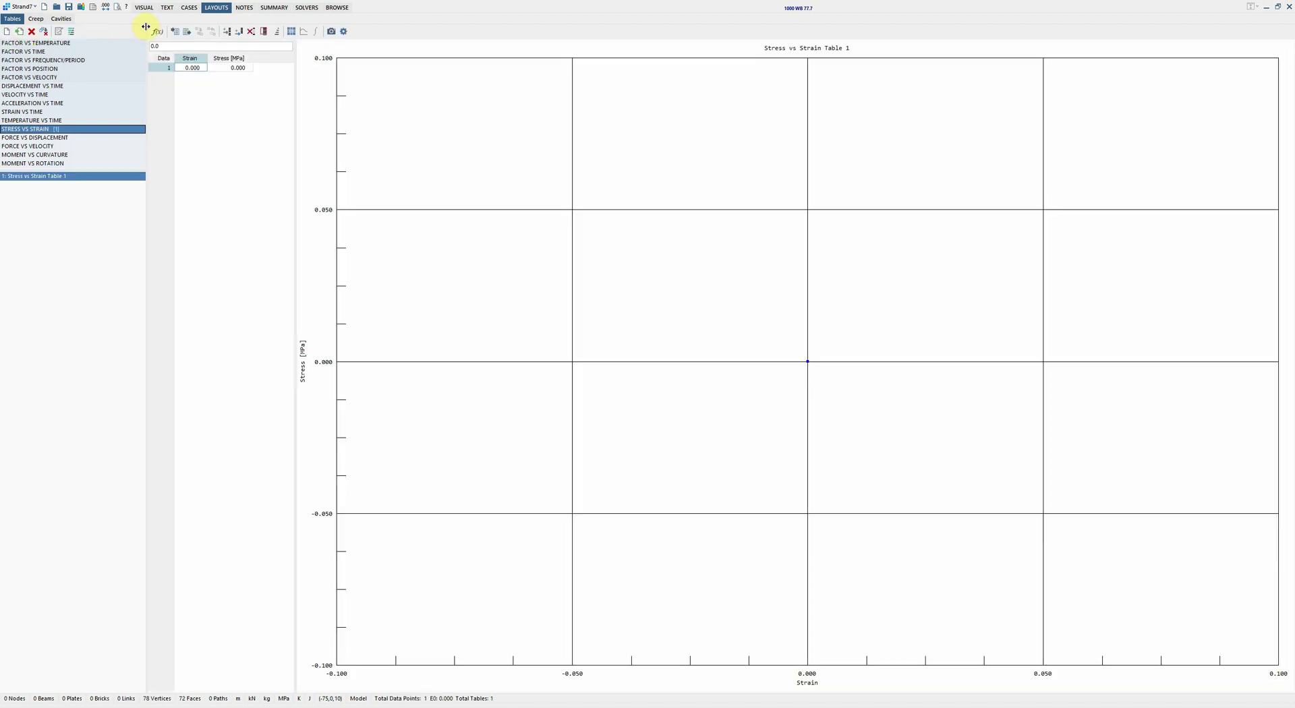
left_click(156, 32)
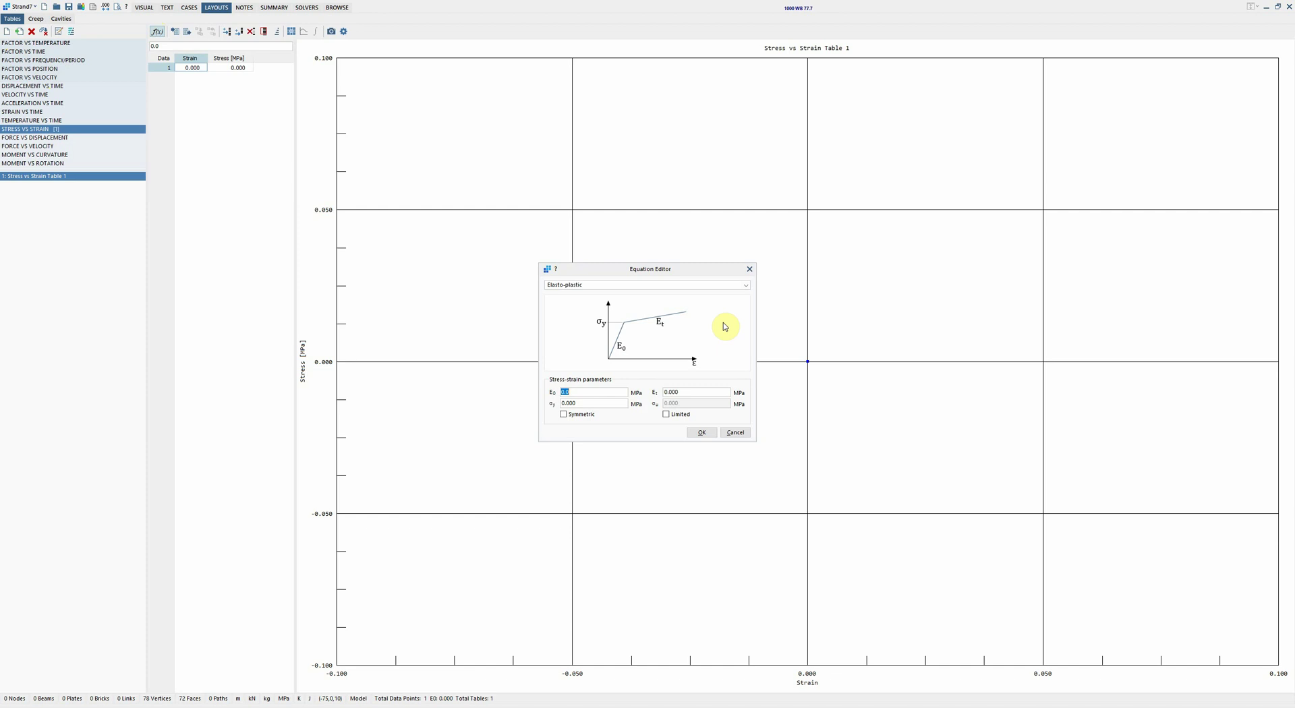
type("200.000E+3")
key("Tab")
type("360")
key("Tab")
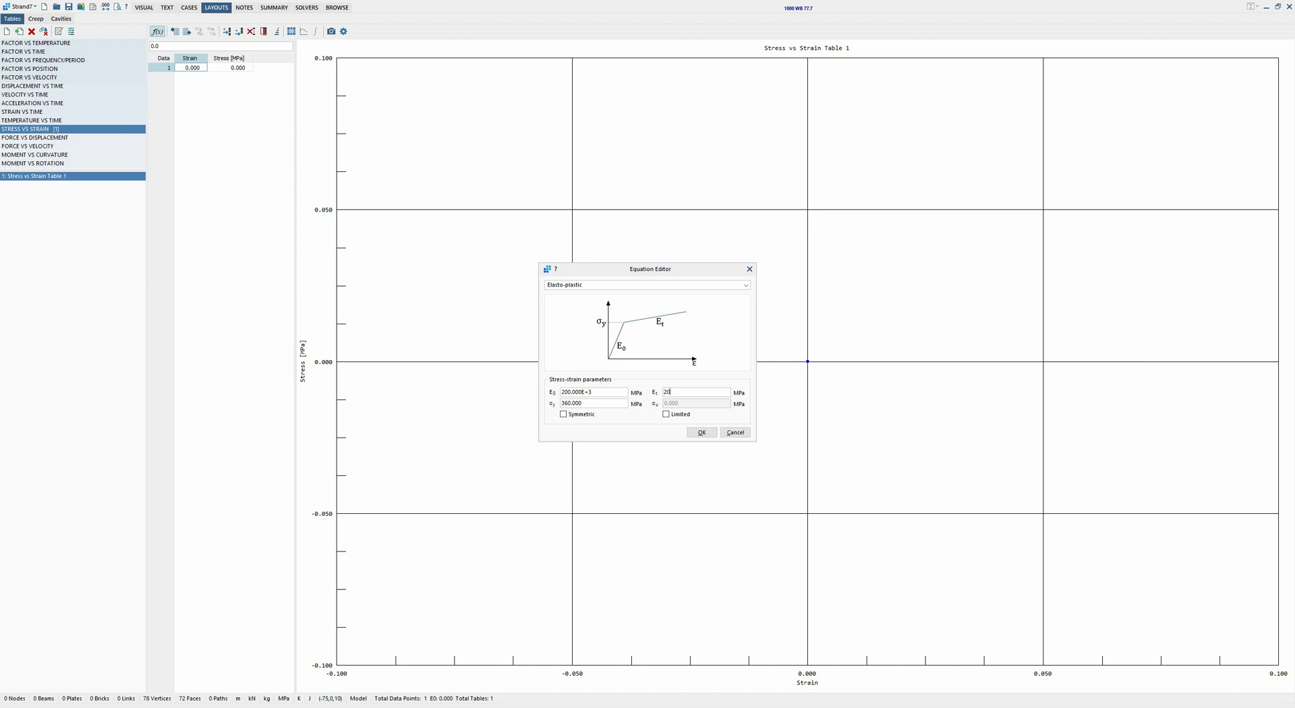
left_click(701, 433)
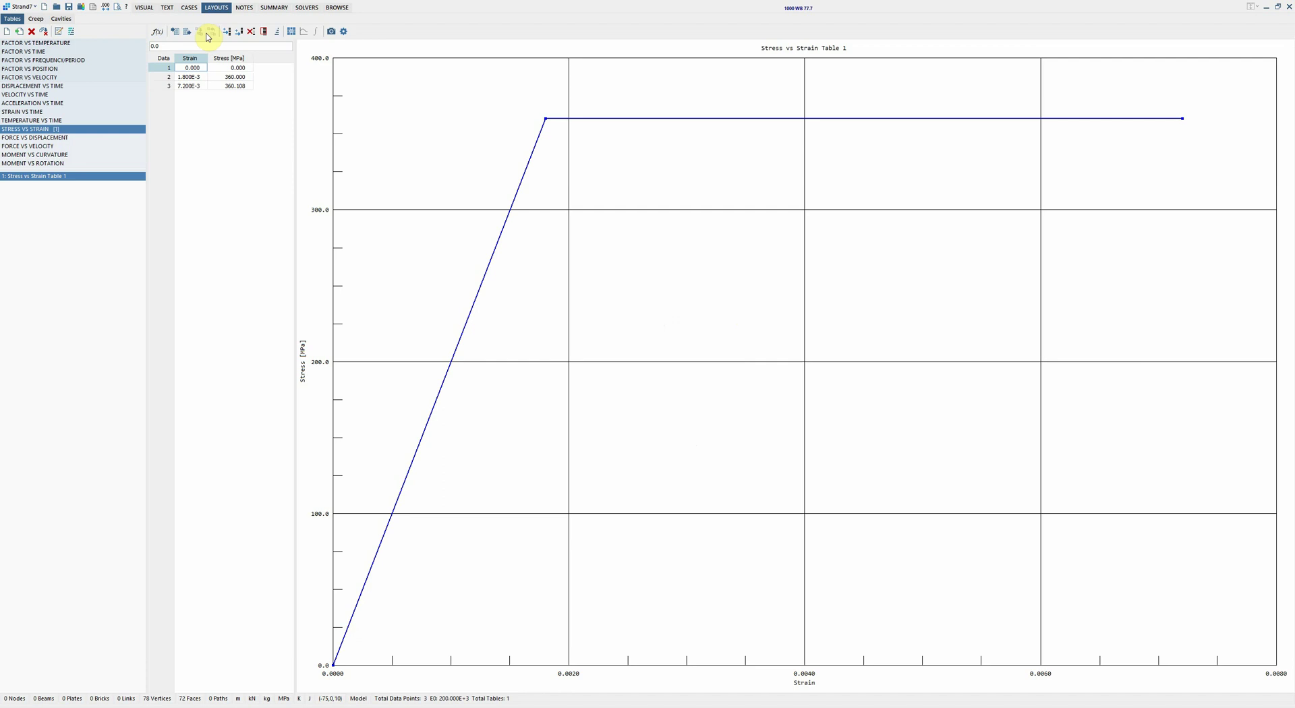
Step: Return to the model and set up three plate properties in the plate property editor
left_click(143, 8)
key("Return")
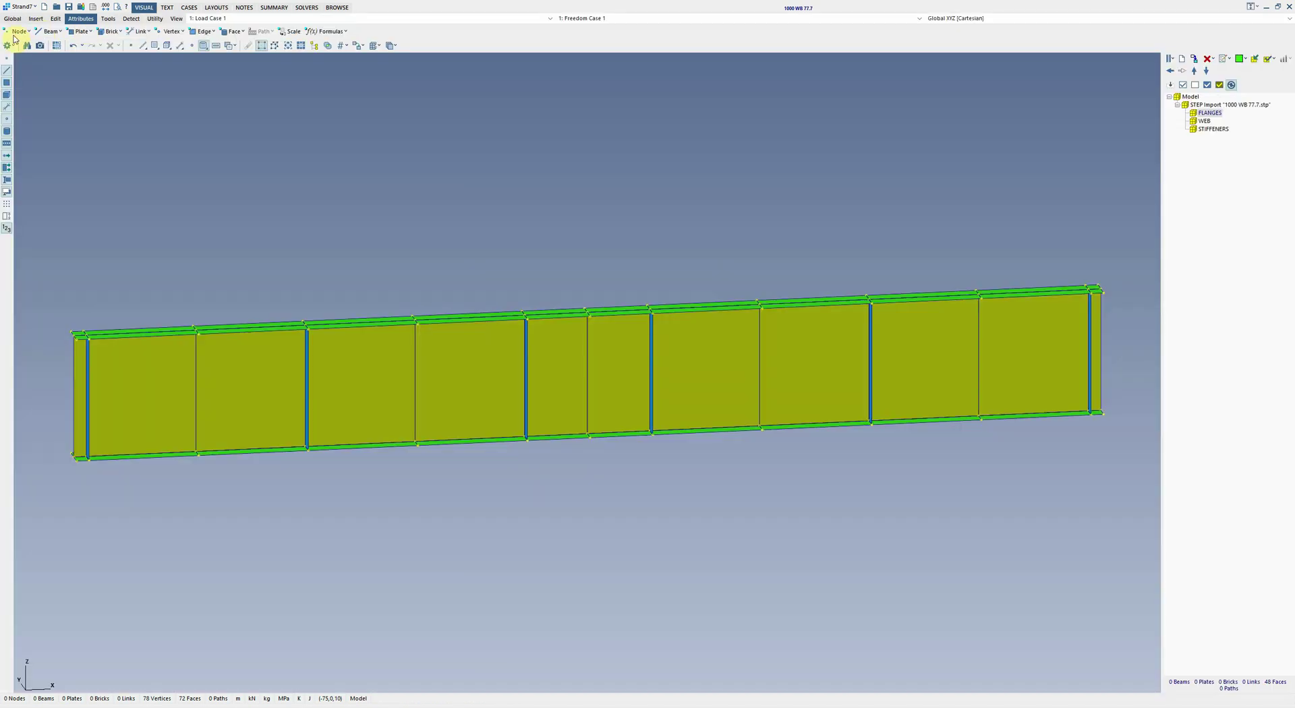
left_click(13, 18)
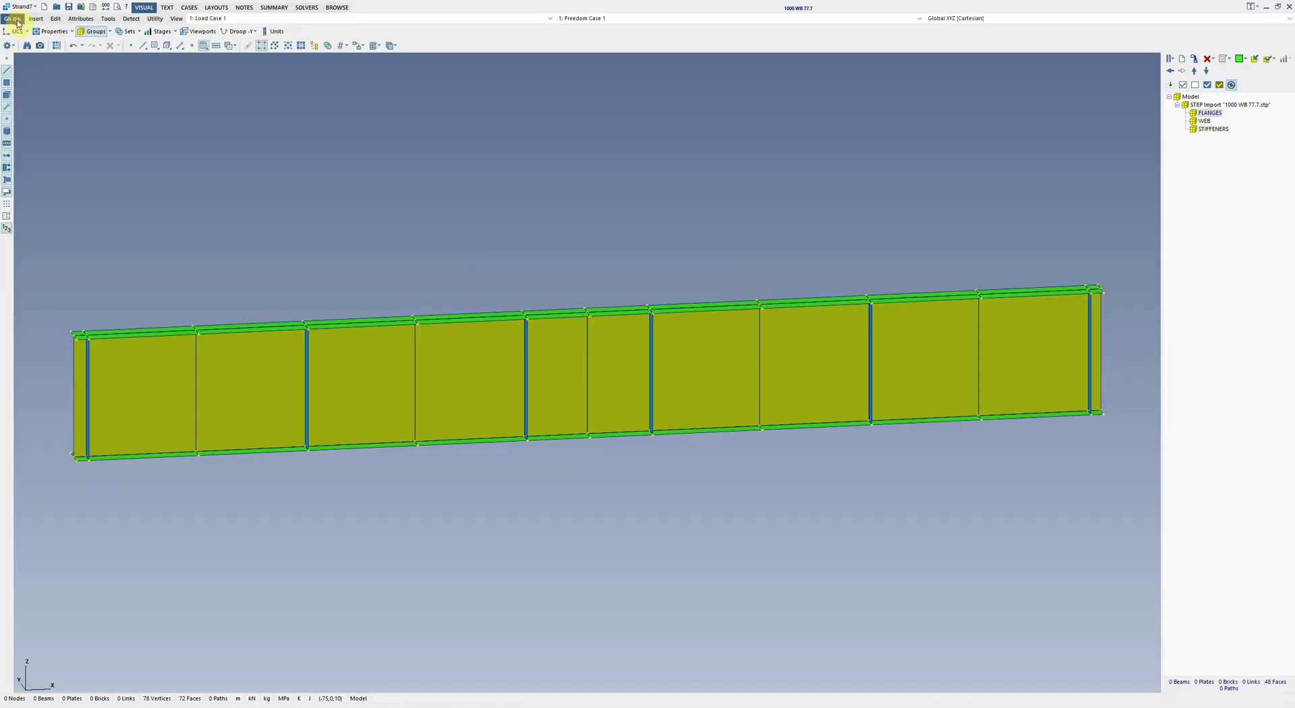
left_click(51, 31)
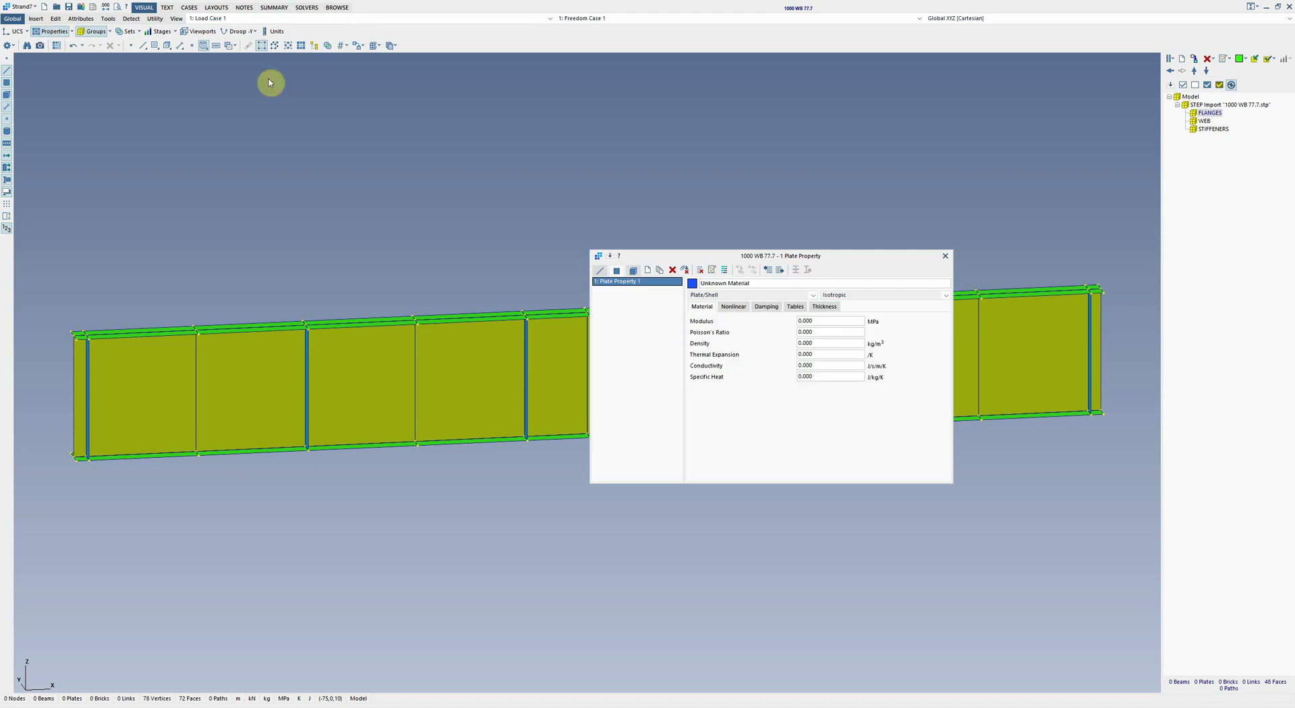
double_click(653, 272)
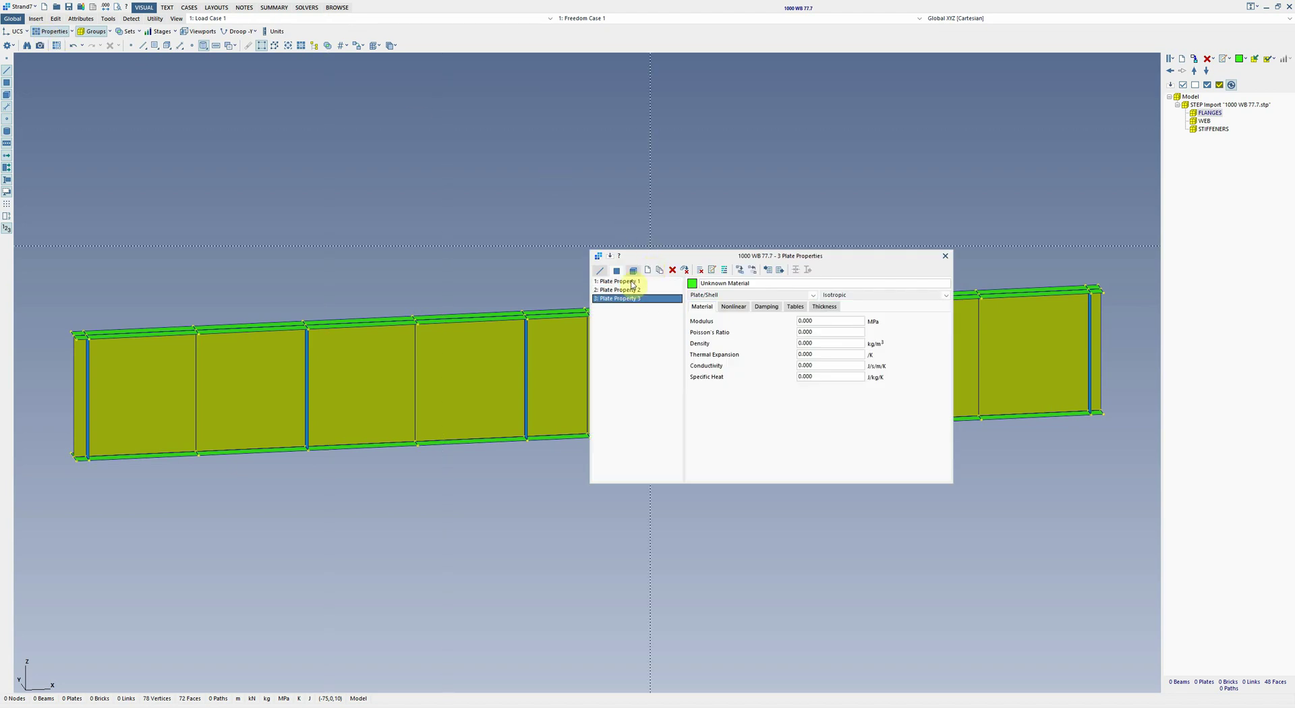
Step: Name the three plate properties t = 4, t = 6 and t = 12
double_click(632, 282)
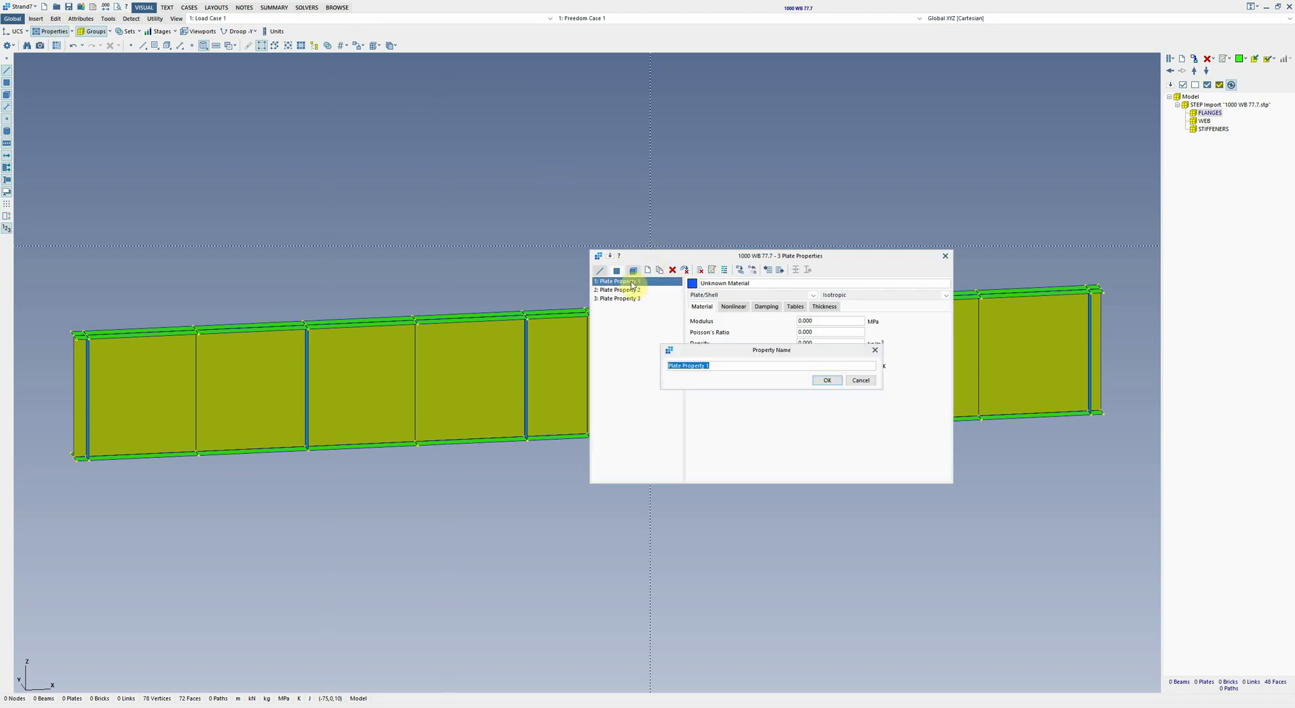
type("t = 4")
key("Return")
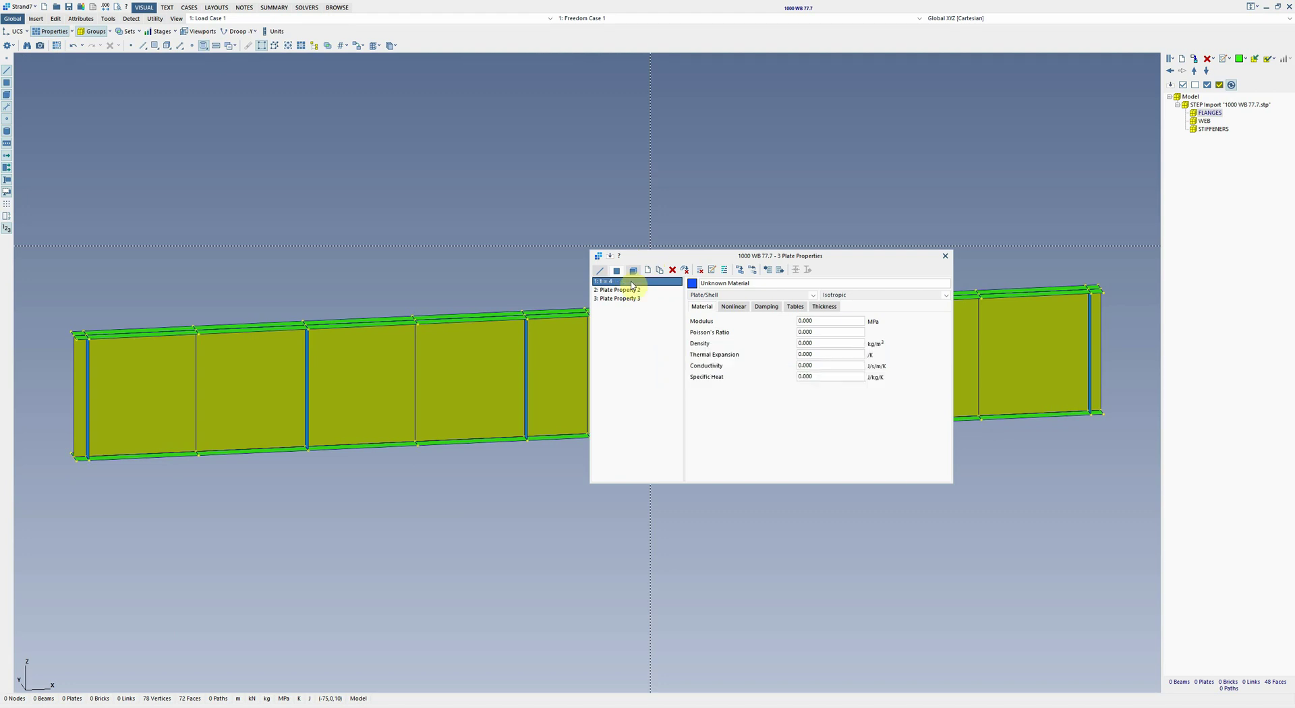
key("Down")
key("F2")
type("t = ")
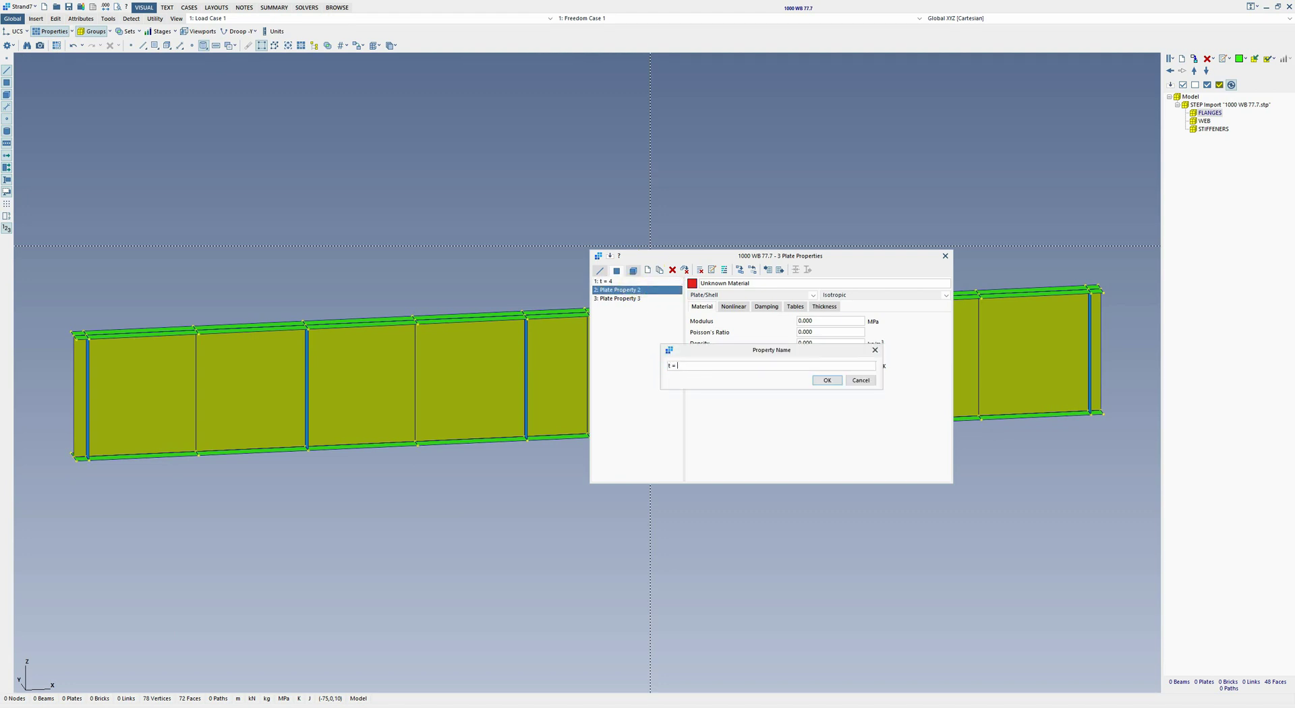
type("6")
key("Return")
key("Down")
key("F2")
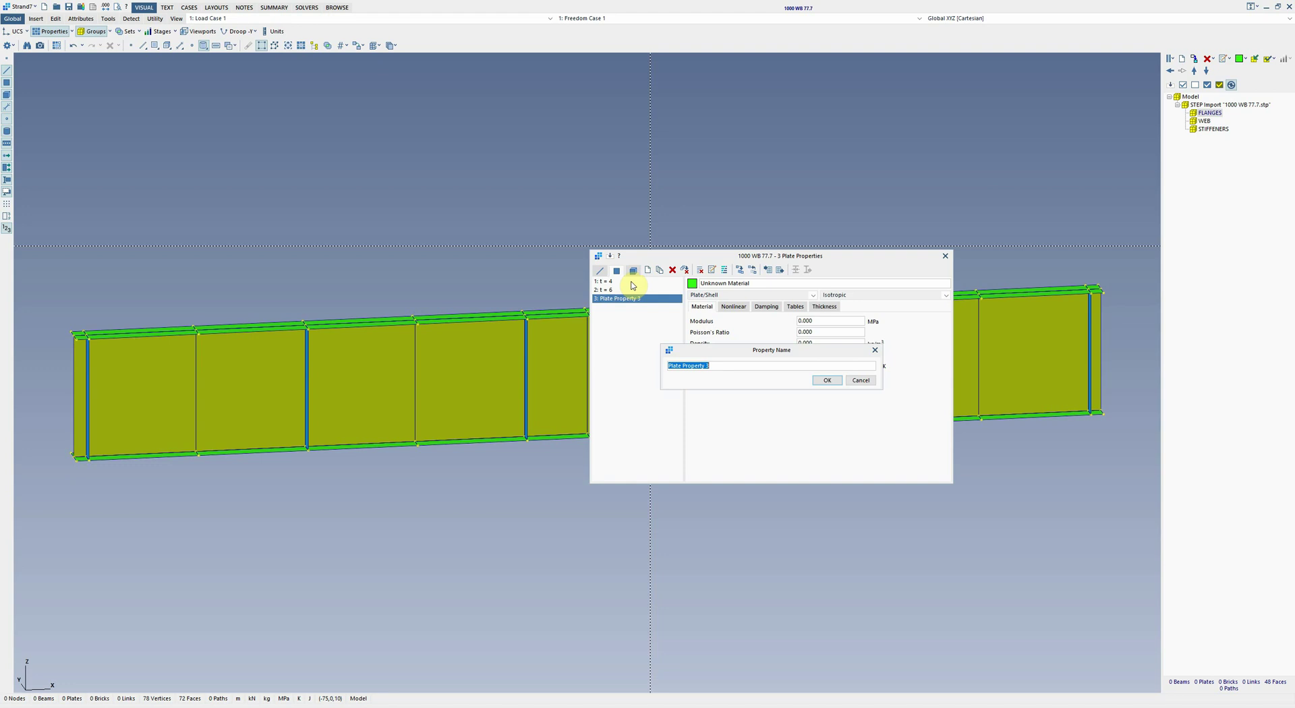
type("t = 12")
key("Return")
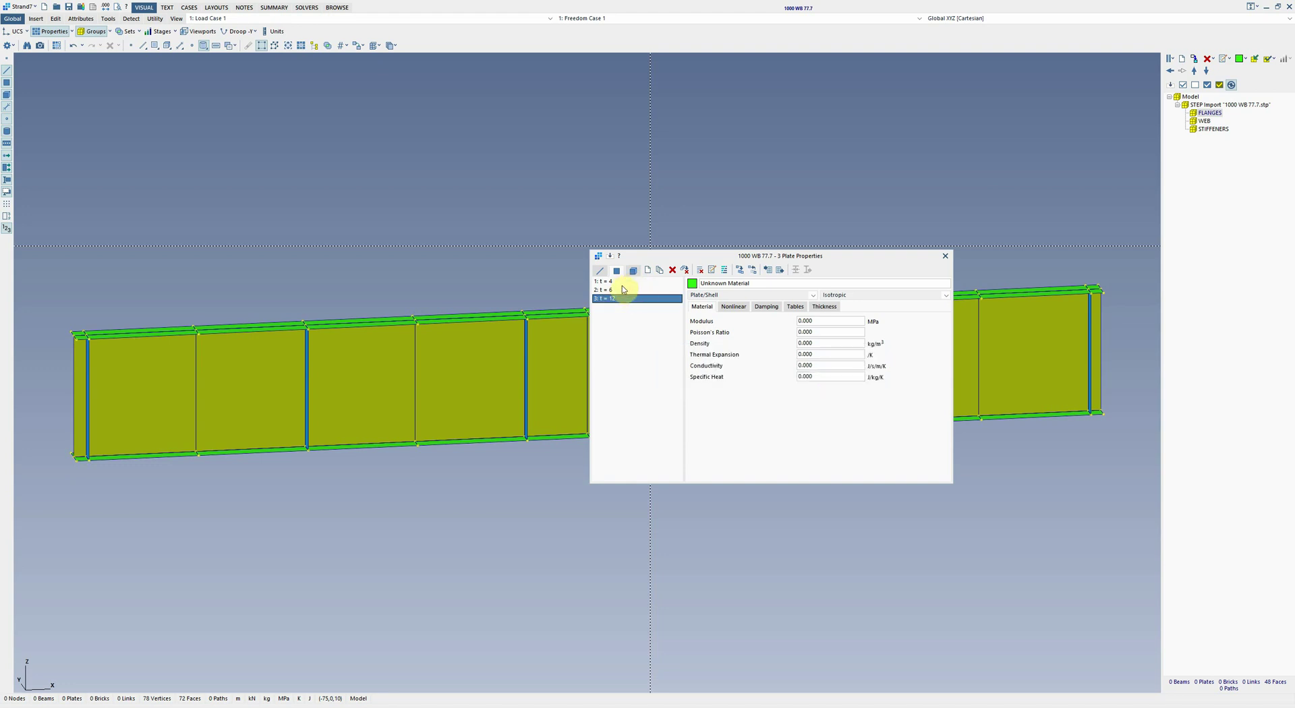
Step: Import the Structural Steelwork material into all three plate properties
left_click(615, 282, "shift")
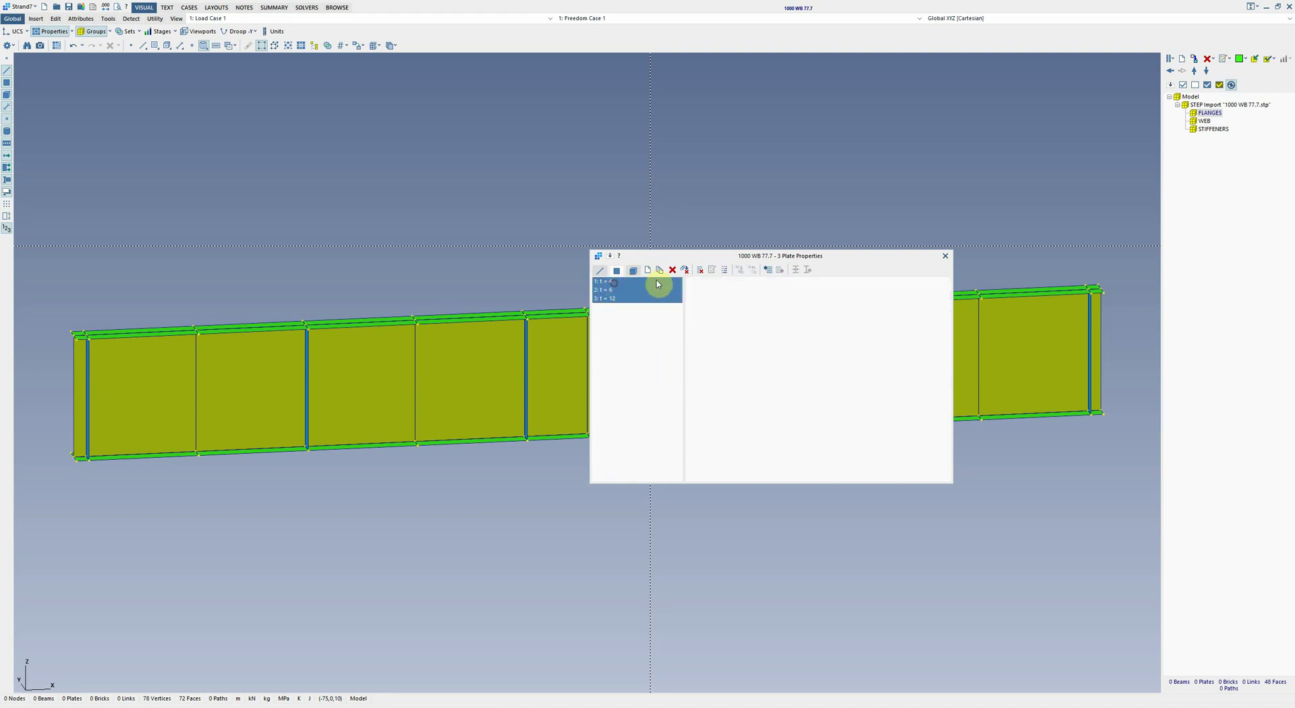
left_click(769, 271)
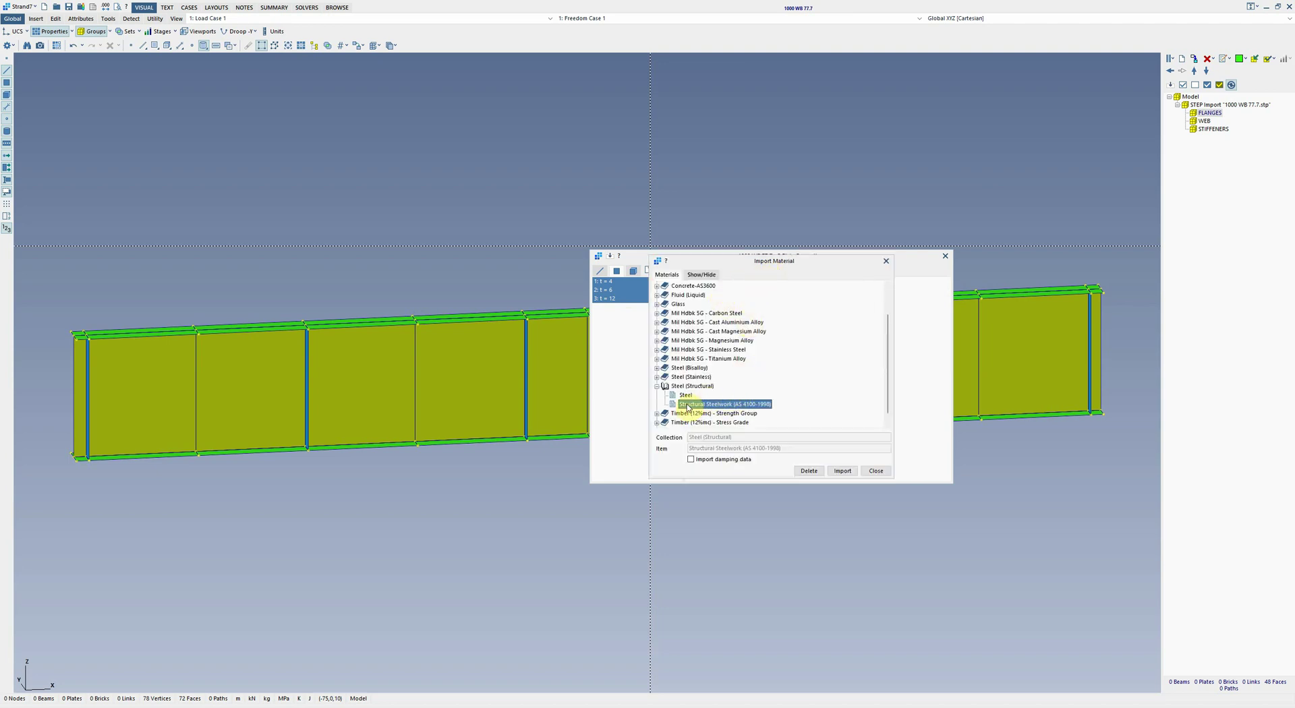
double_click(745, 405)
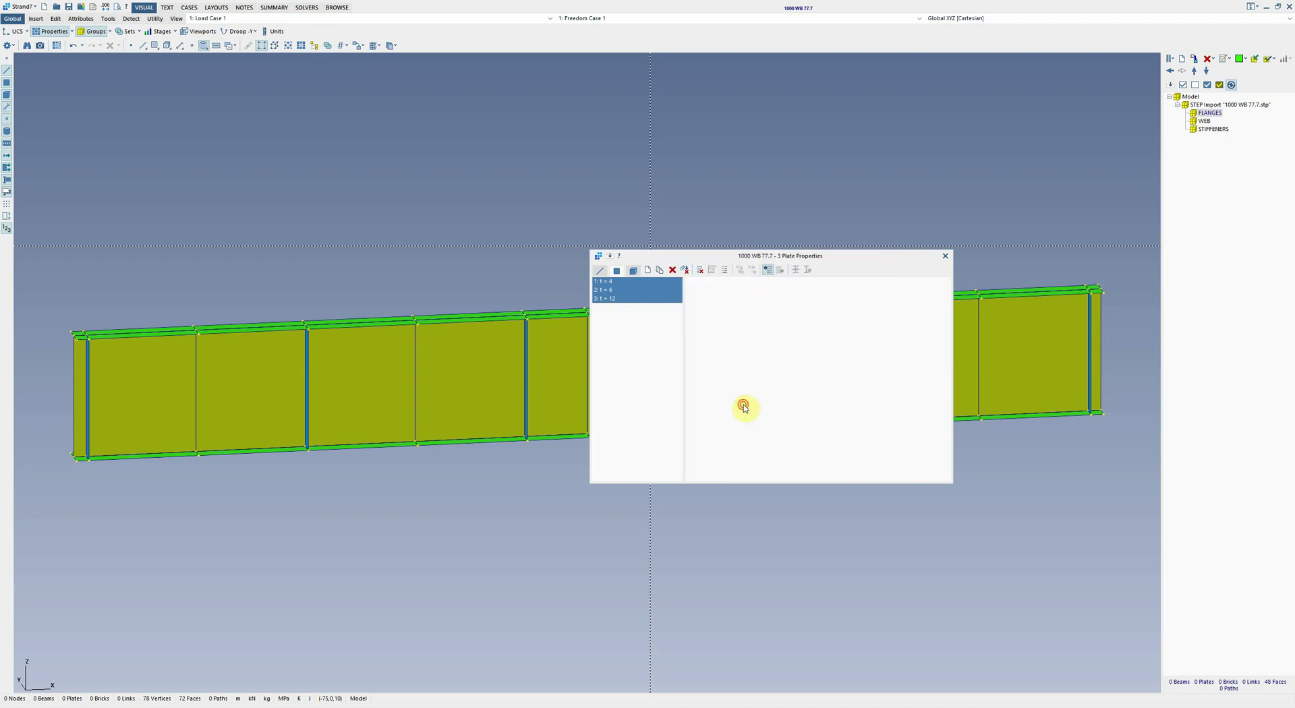
left_click(609, 283)
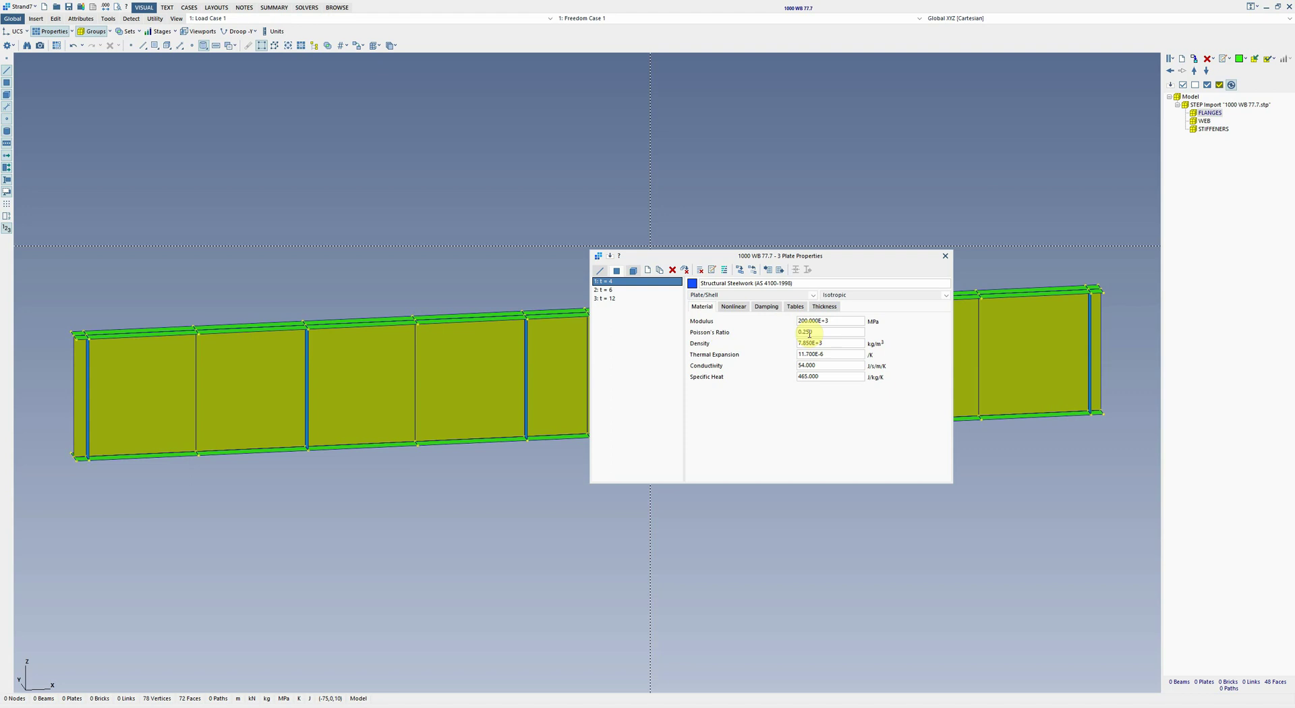
Step: Assign Stress vs Strain Table 1 as the nonlinear material for t = 4, t = 6 and t = 12
left_click(731, 308)
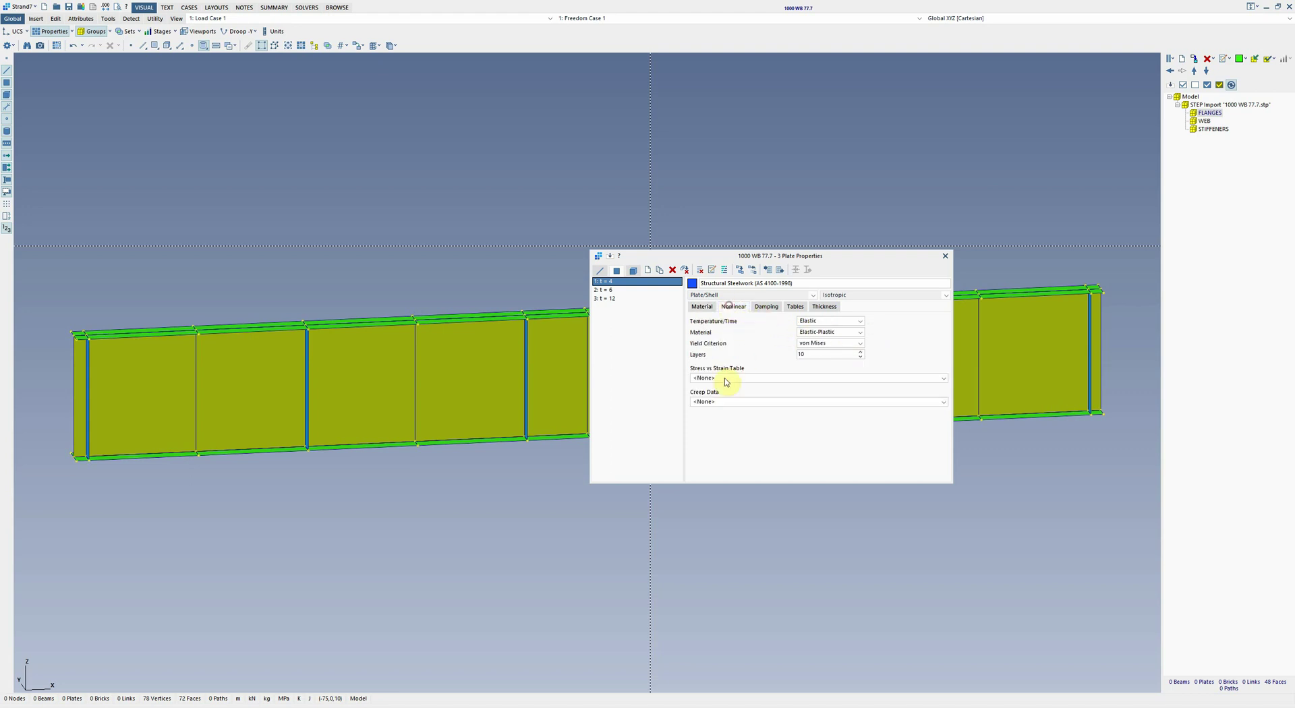
left_click(719, 379)
left_click(725, 392)
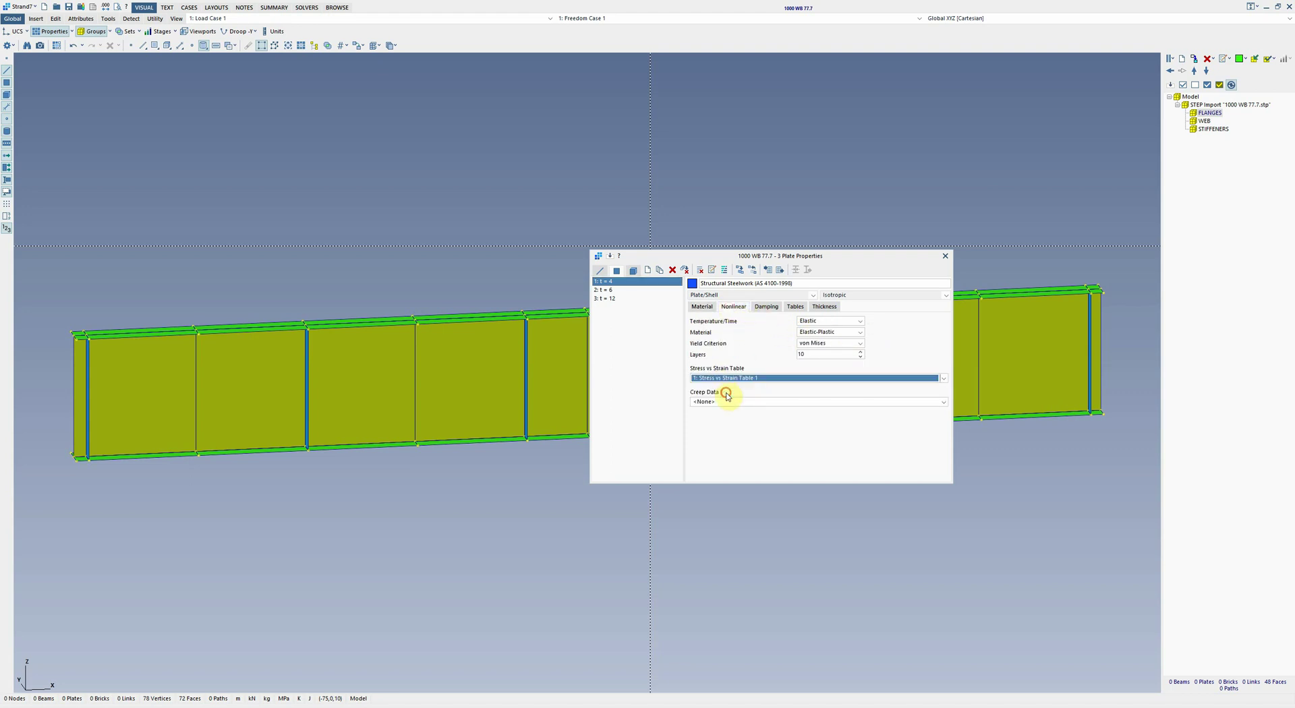
left_click(615, 290)
left_click(717, 380)
left_click(724, 392)
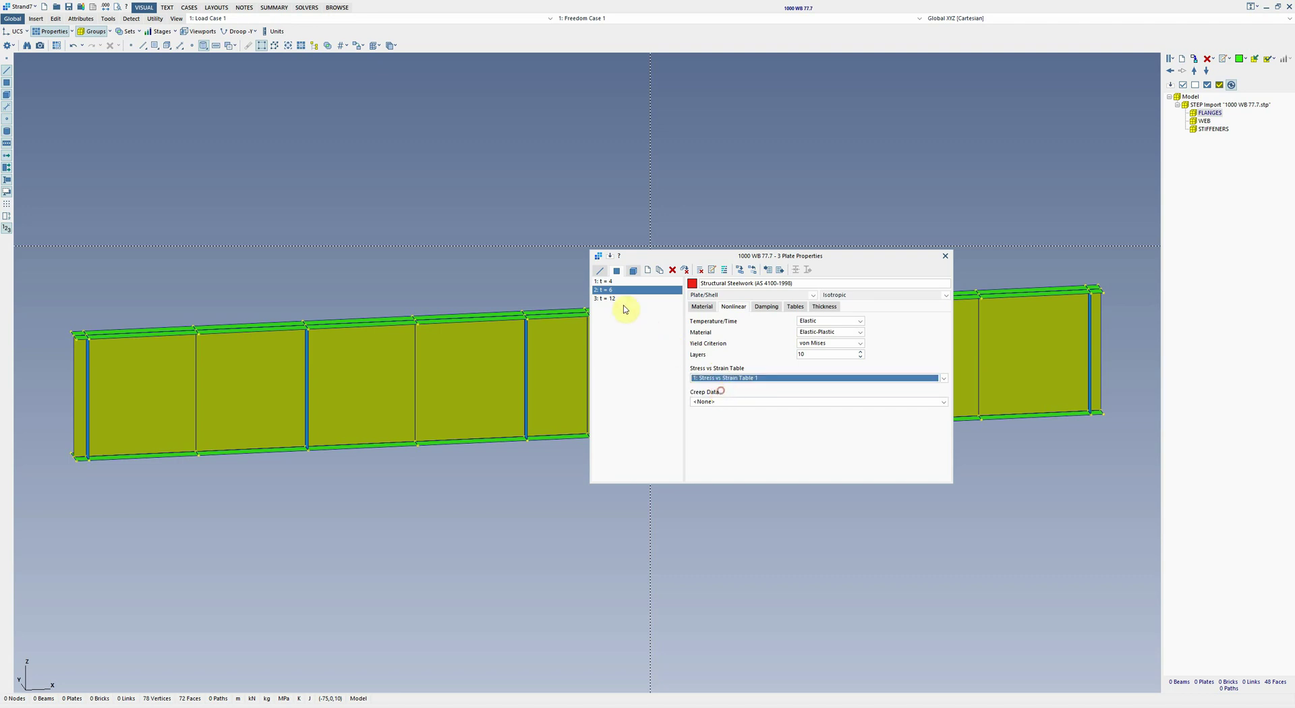
left_click(617, 299)
left_click(716, 378)
left_click(723, 392)
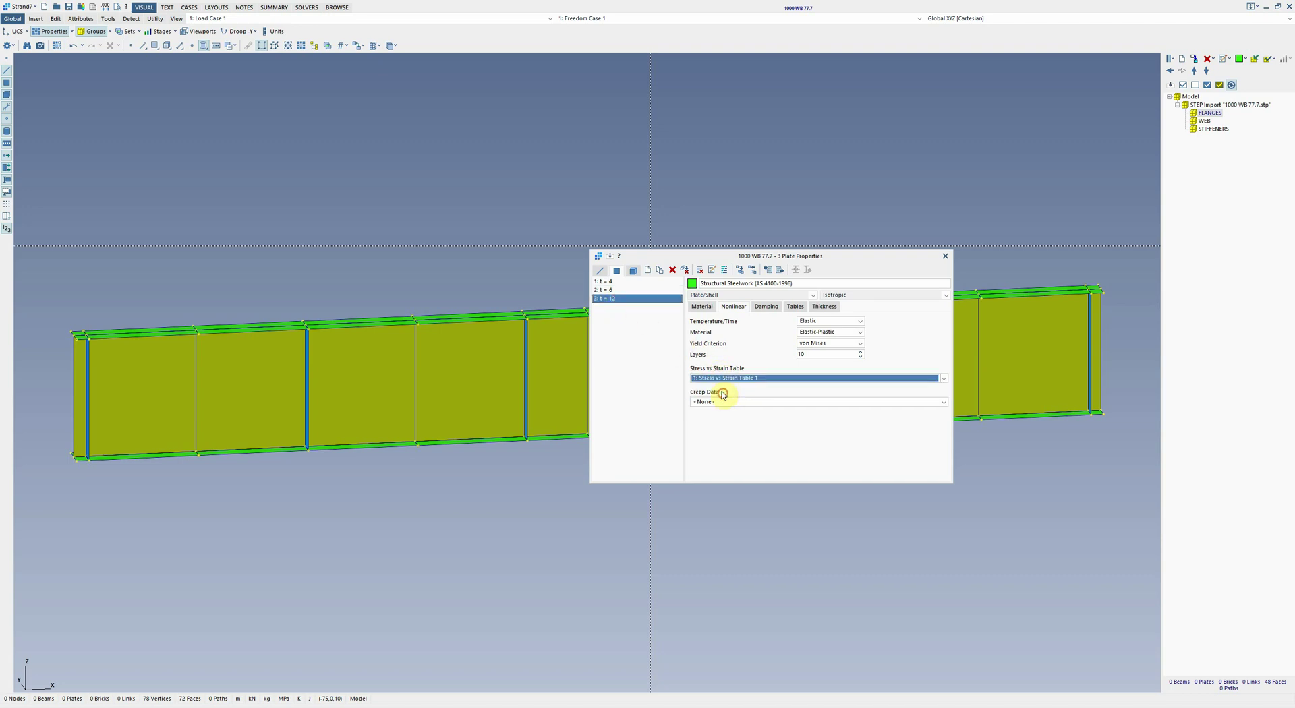
Step: Set membrane thicknesses 0.004, 0.006 and 0.012 for t = 4, t = 6 and t = 12
left_click(610, 281)
left_click(823, 308)
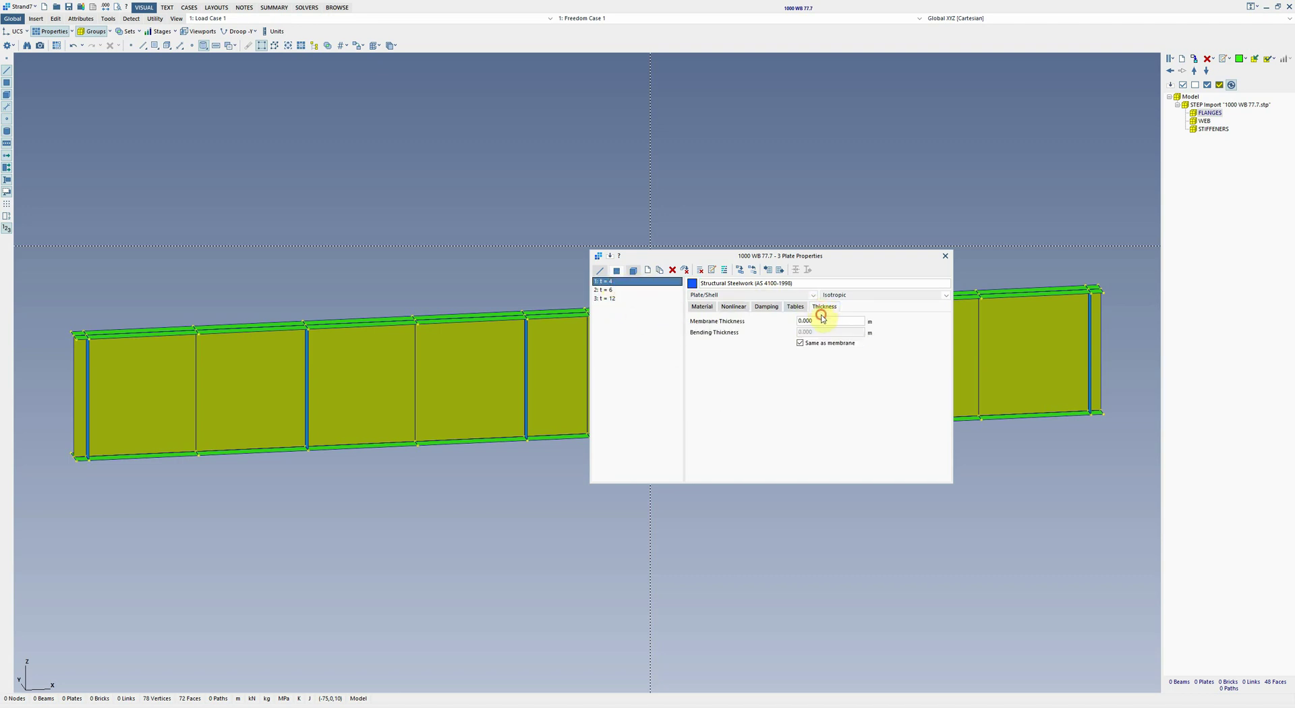
left_click(848, 319)
type("0.004")
key("Return")
left_click(625, 292)
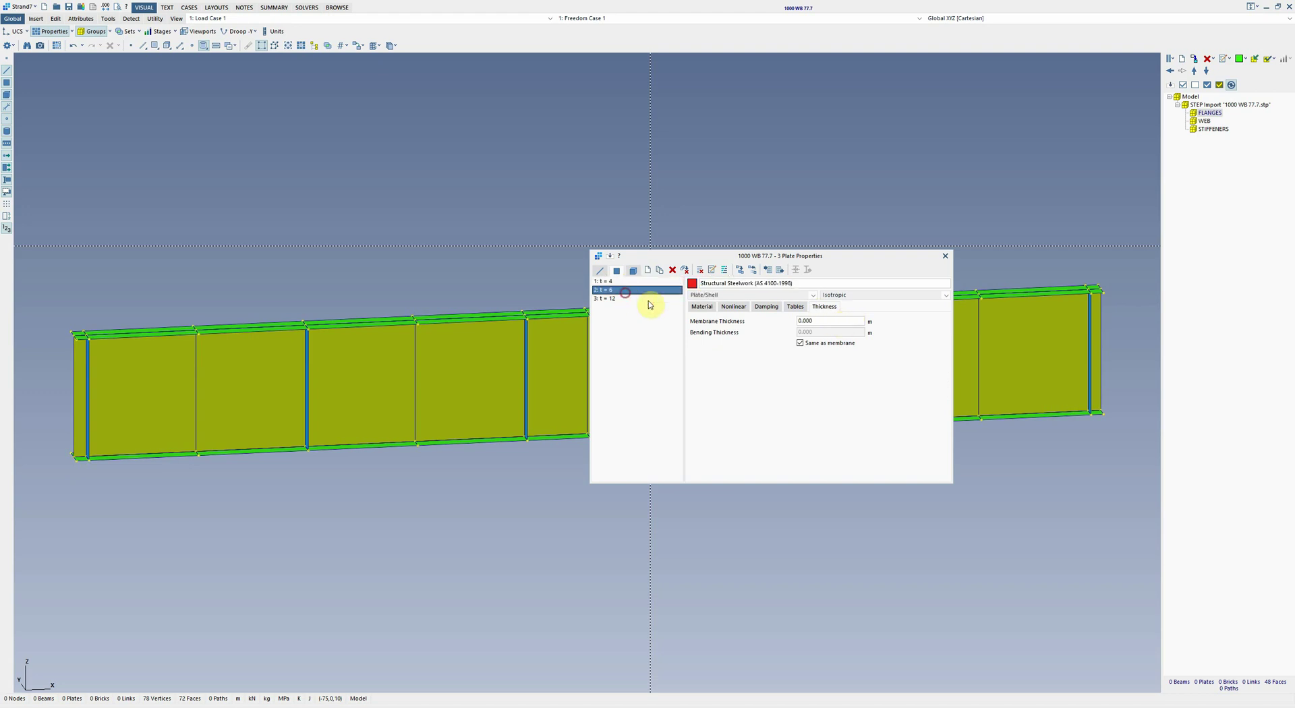
left_click(820, 322)
type("0.006")
key("Return")
left_click(614, 299)
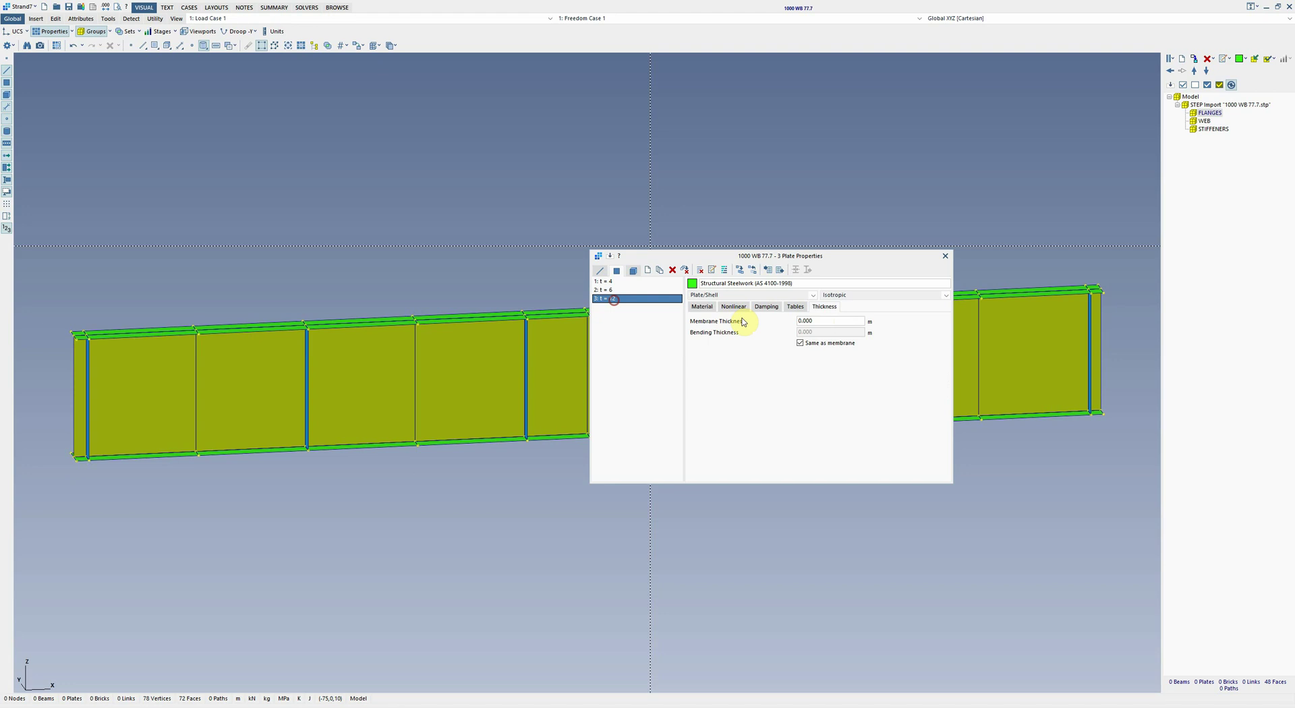
left_click(830, 319)
type("0.012")
key("Return")
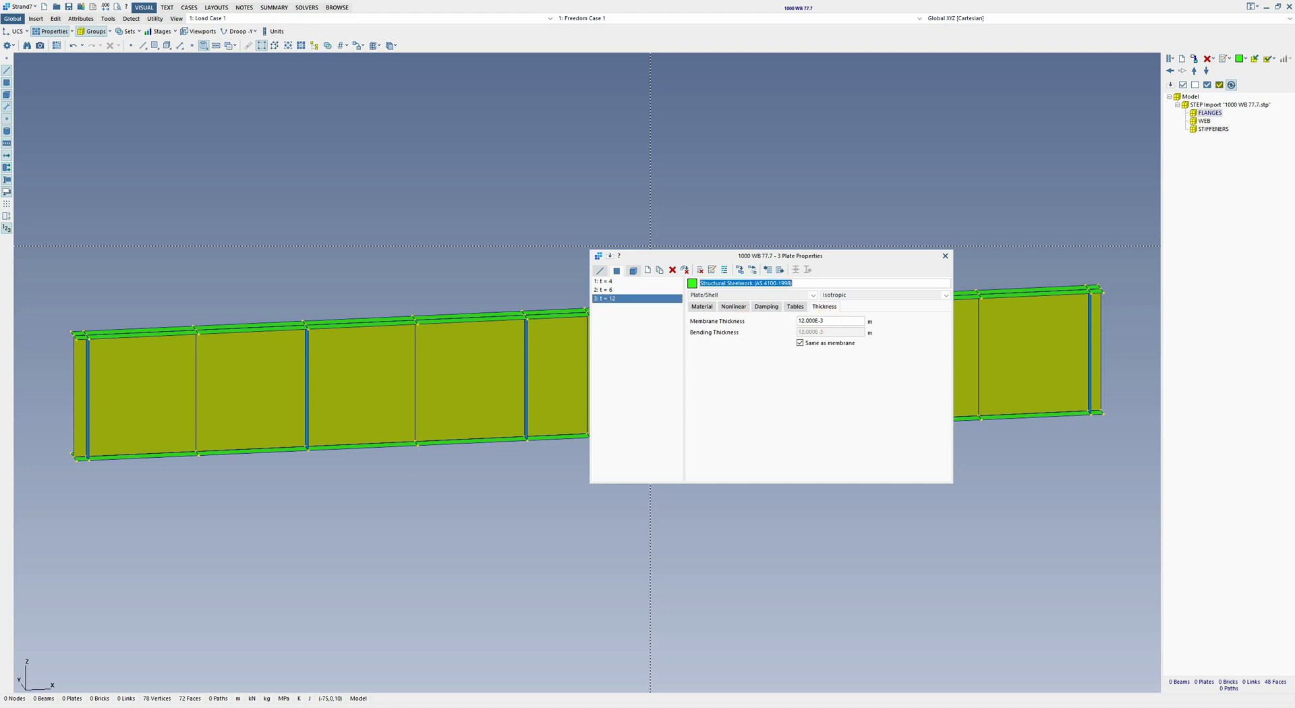
left_click(945, 257)
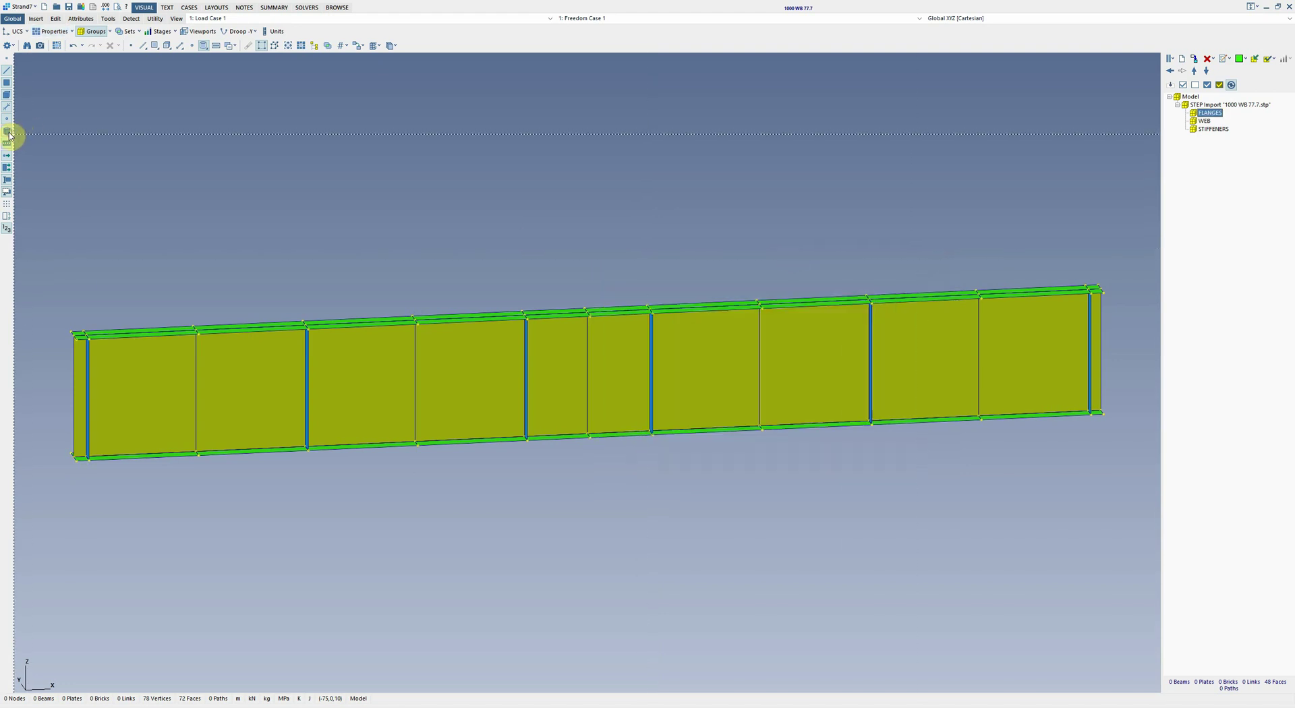
Step: Colour faces by property and give the stiffener faces plate property 2 (t = 6)
left_click(8, 132)
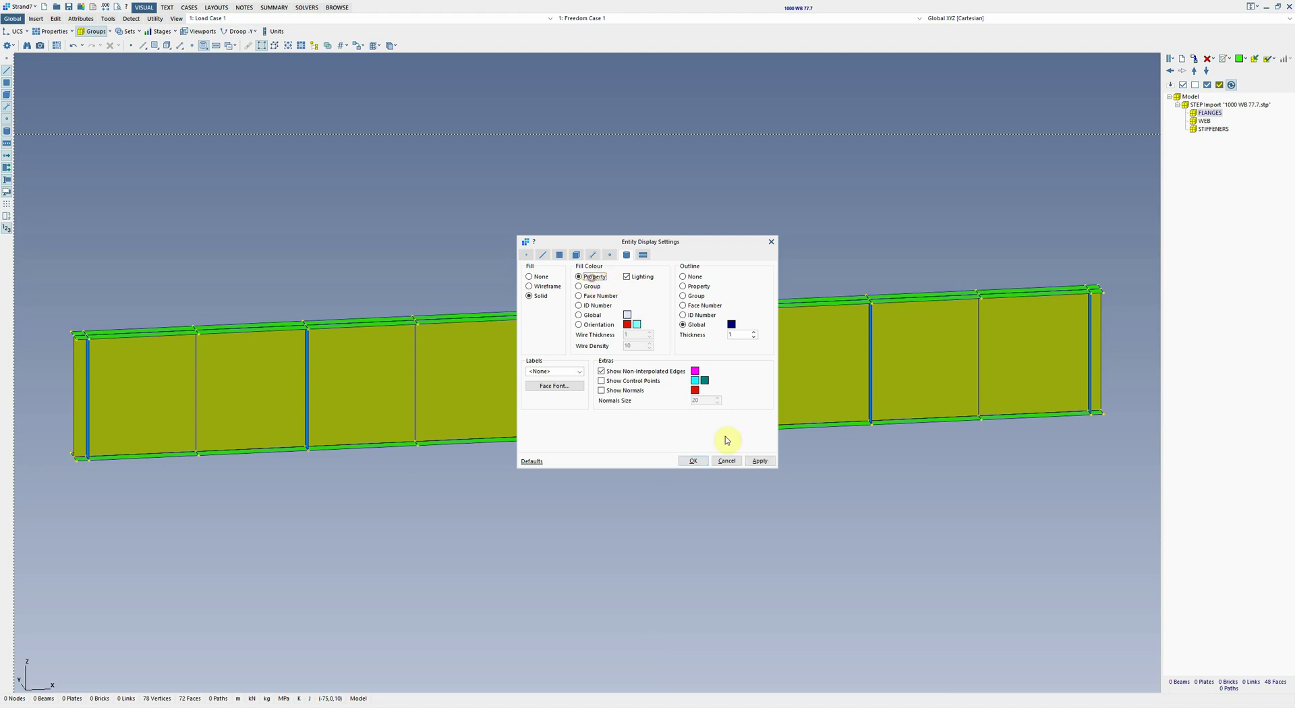
left_click(693, 461)
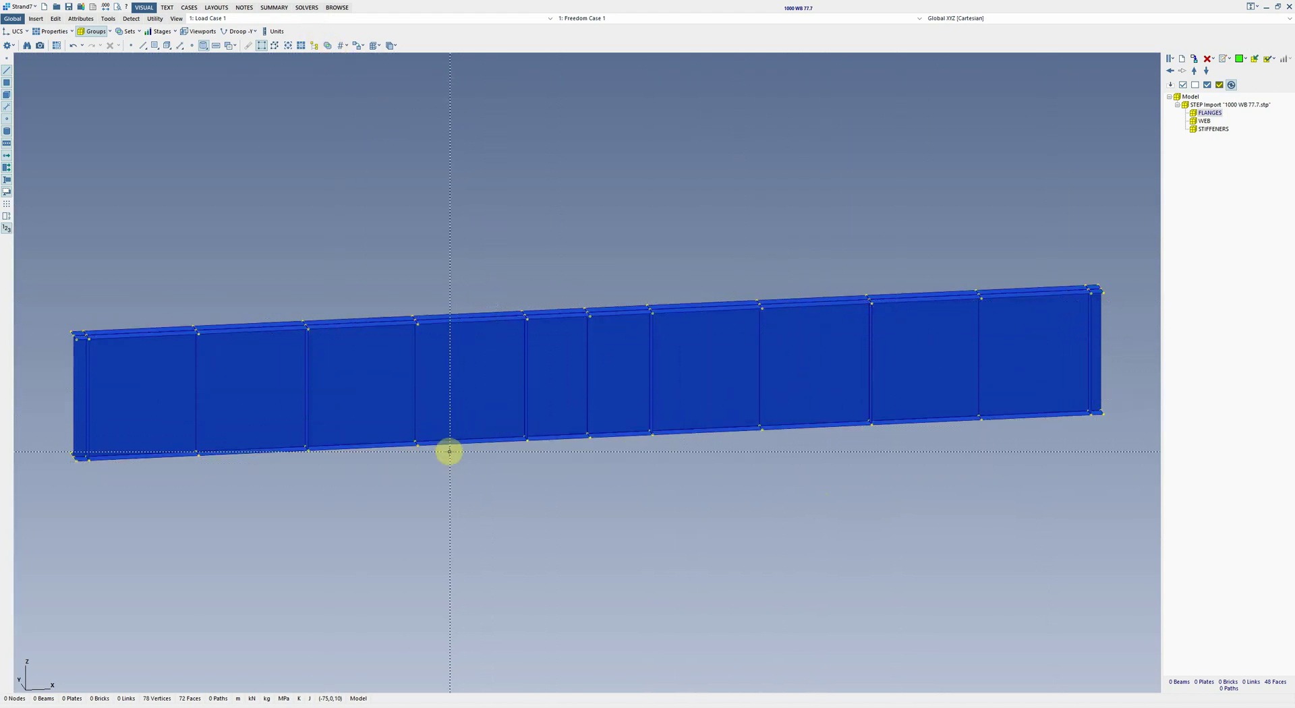
left_click(314, 45)
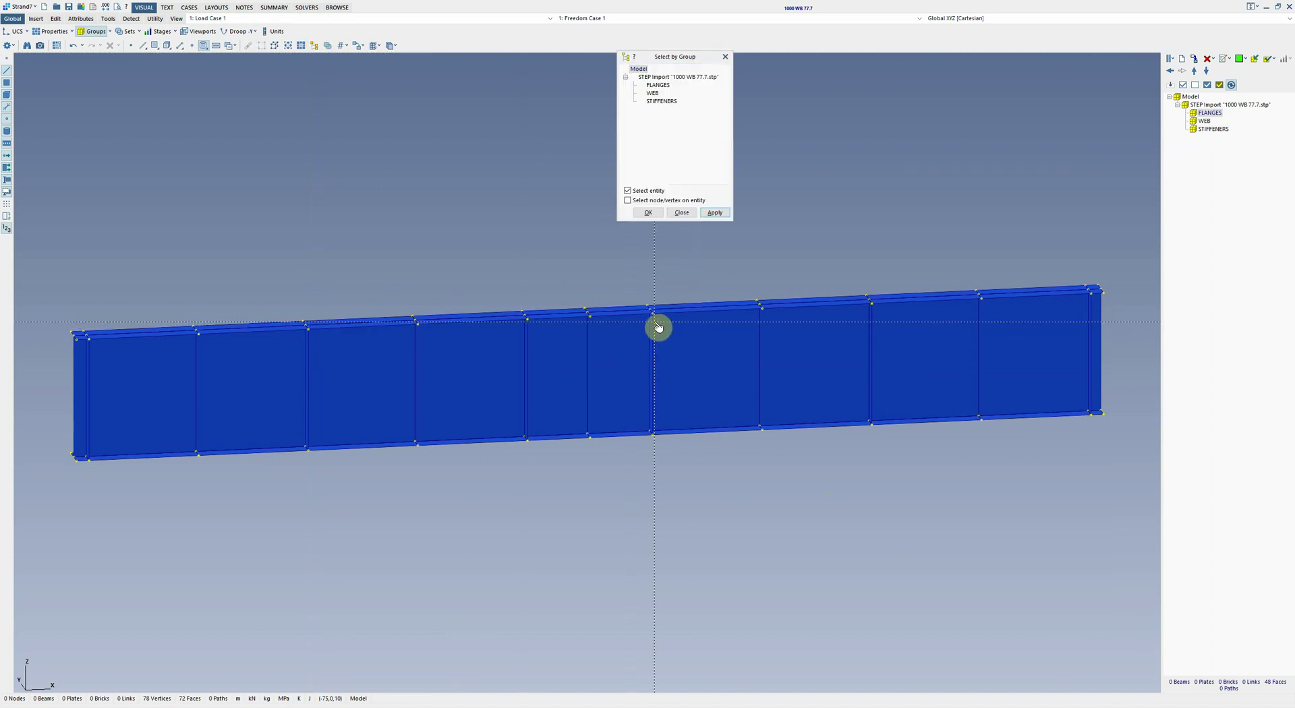
left_click(715, 212)
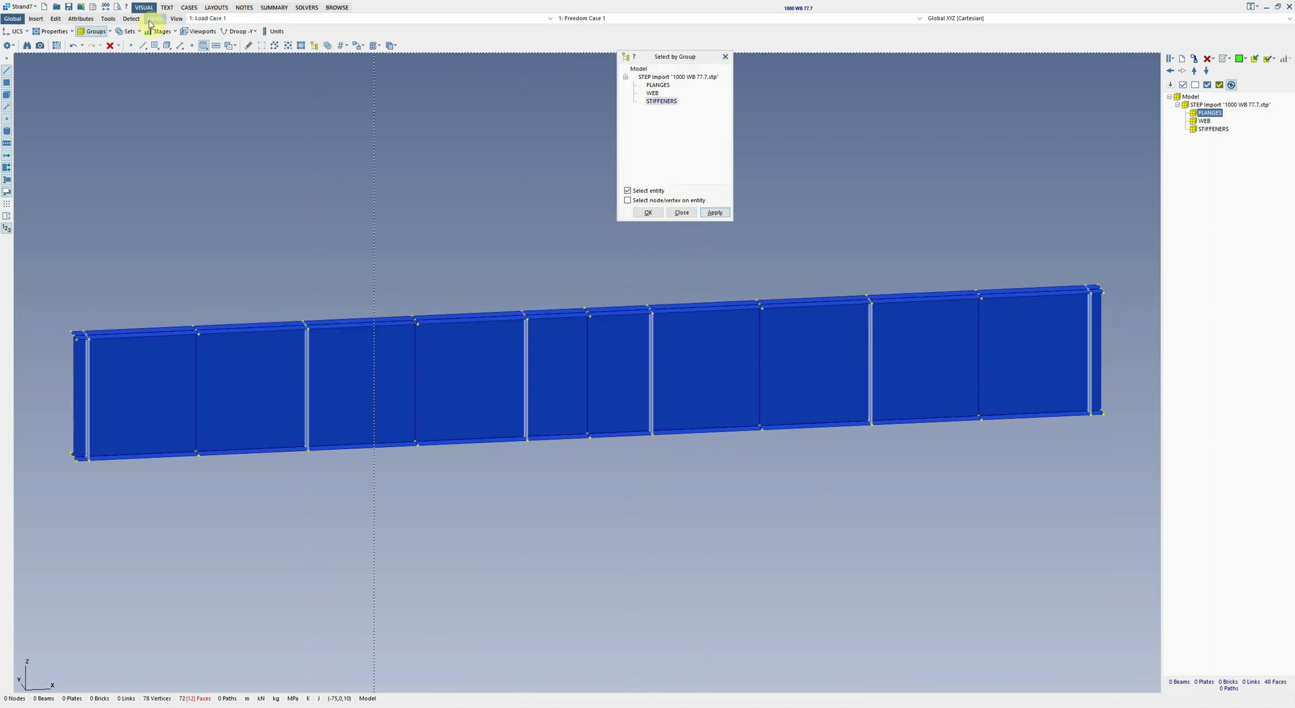
left_click(84, 20)
left_click(233, 31)
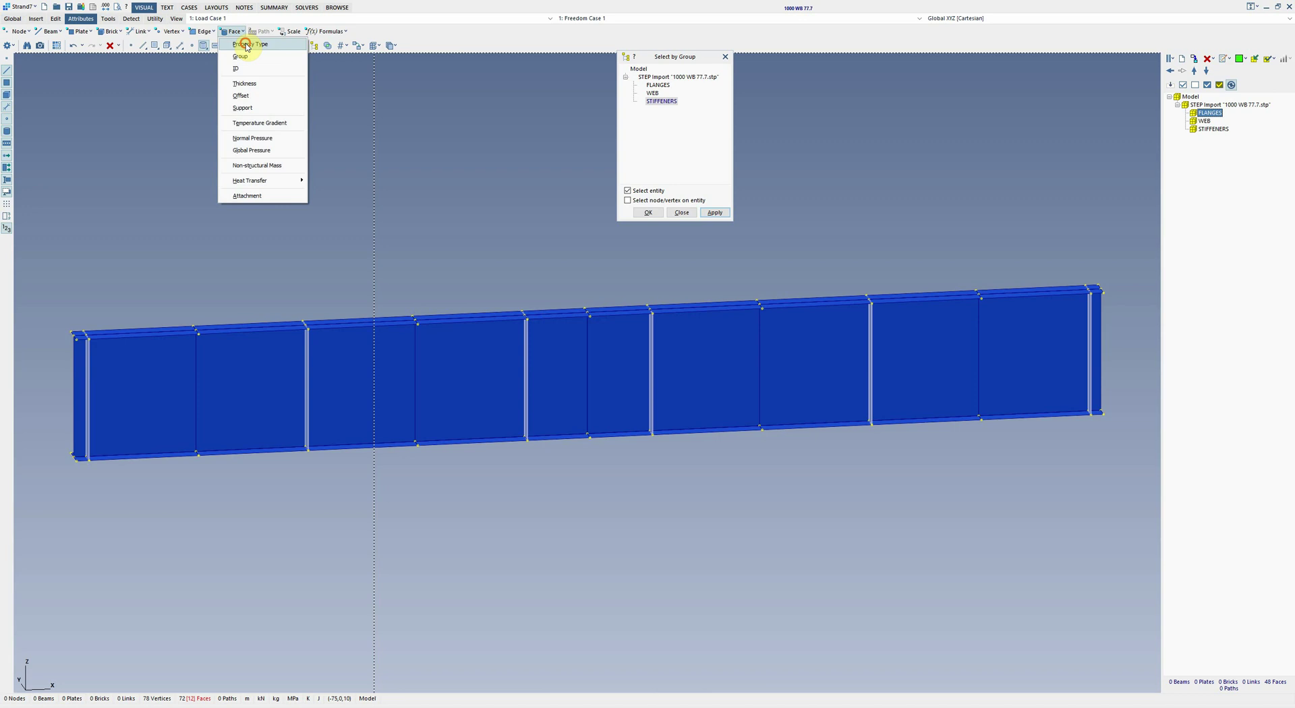
left_click(639, 90)
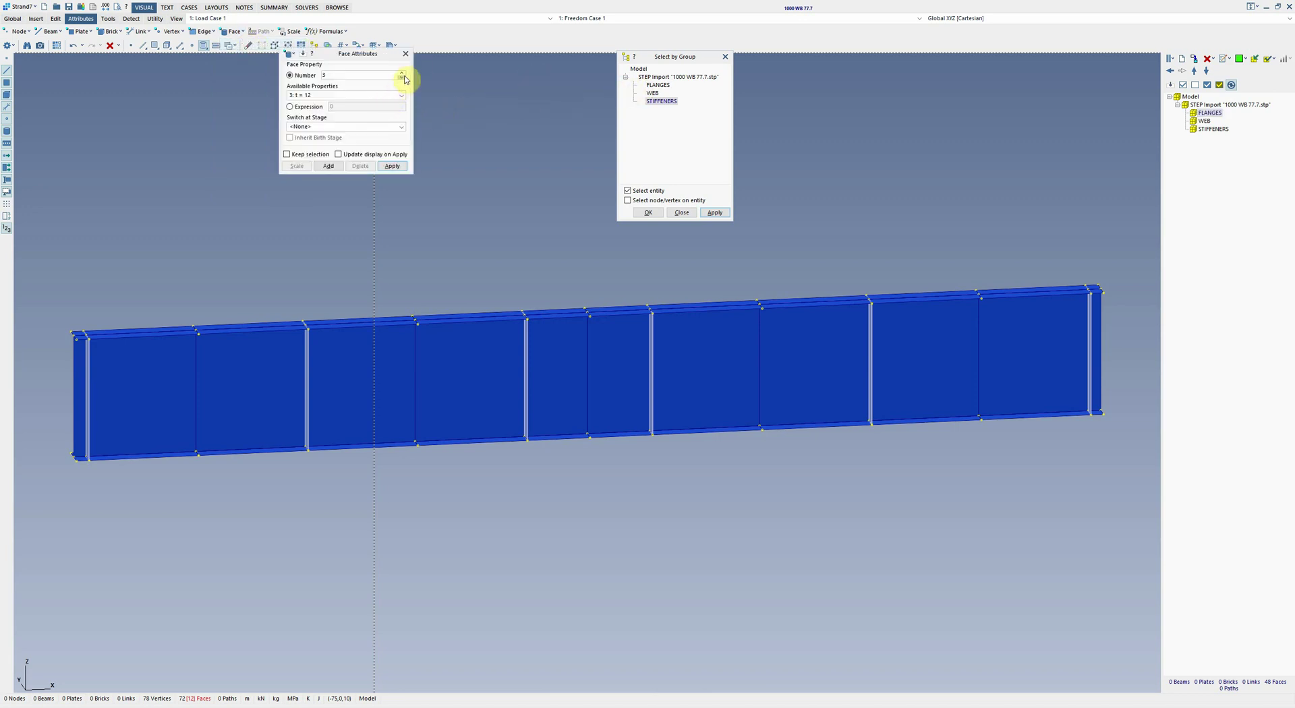
left_click(392, 166)
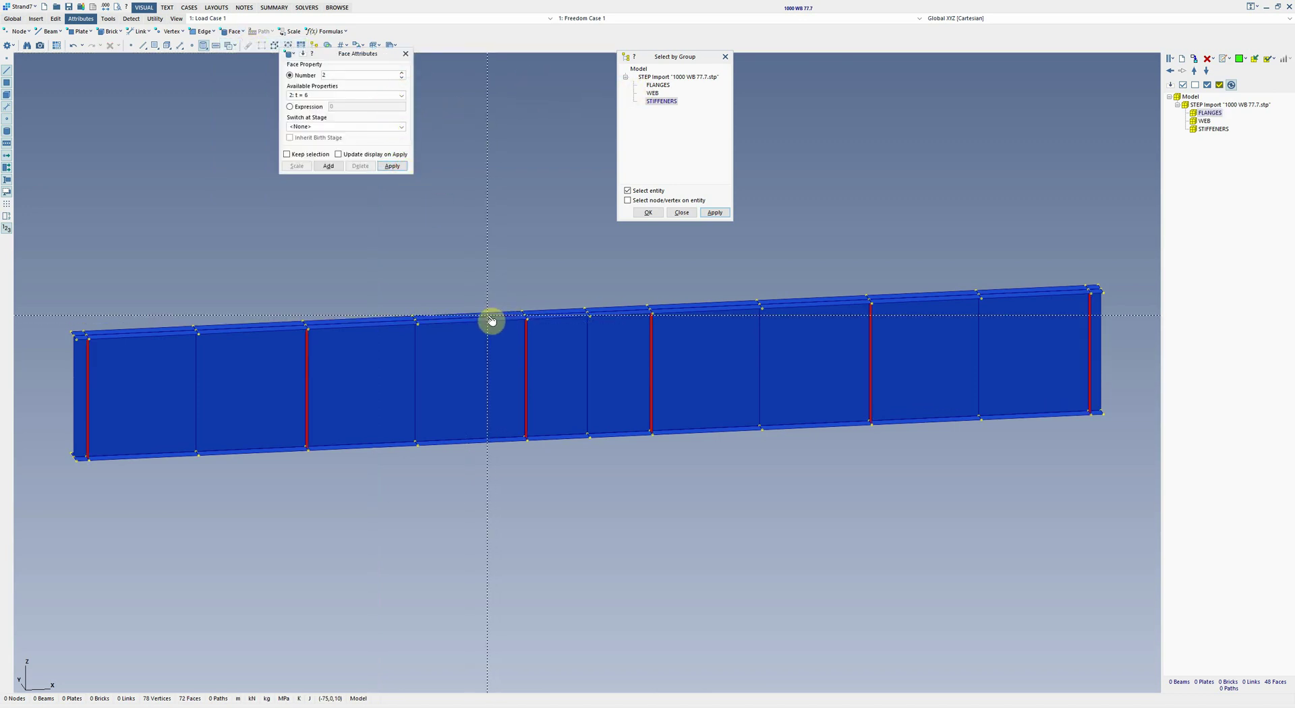
Step: Select the FLANGES group faces and give them plate property 3 (t = 12)
left_click(715, 212)
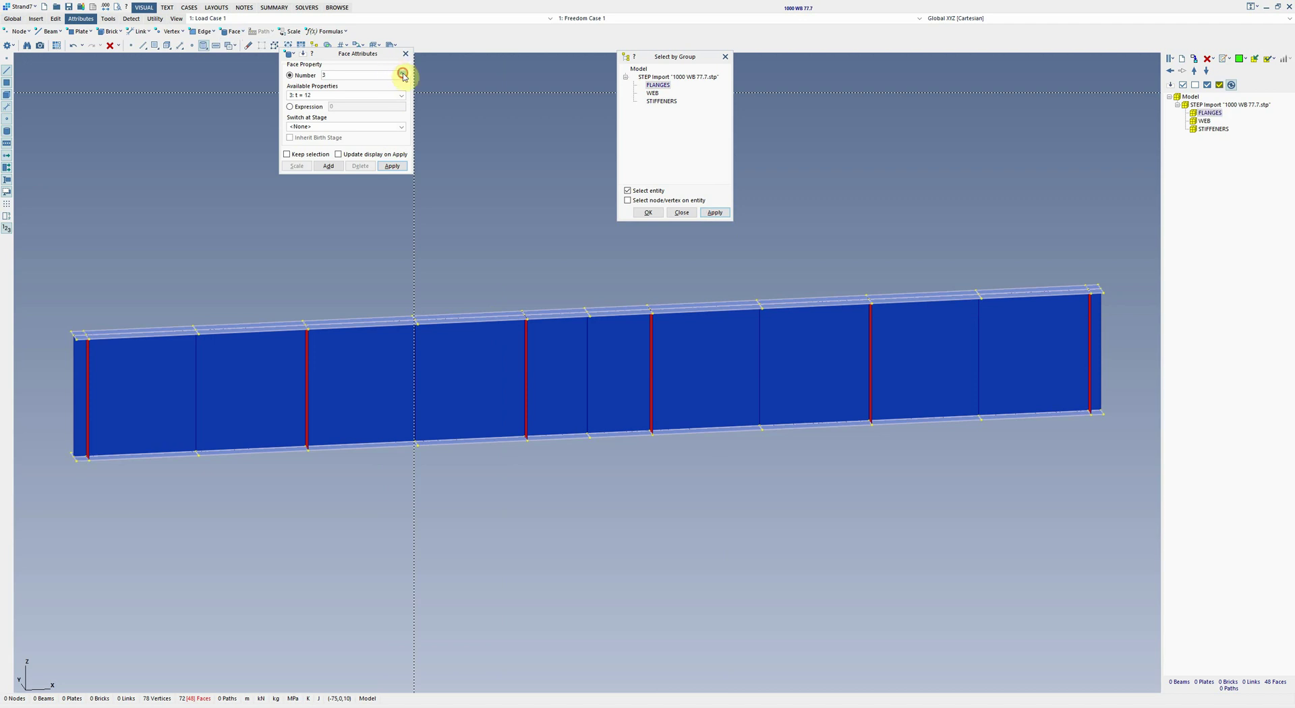
left_click(392, 166)
left_click(682, 213)
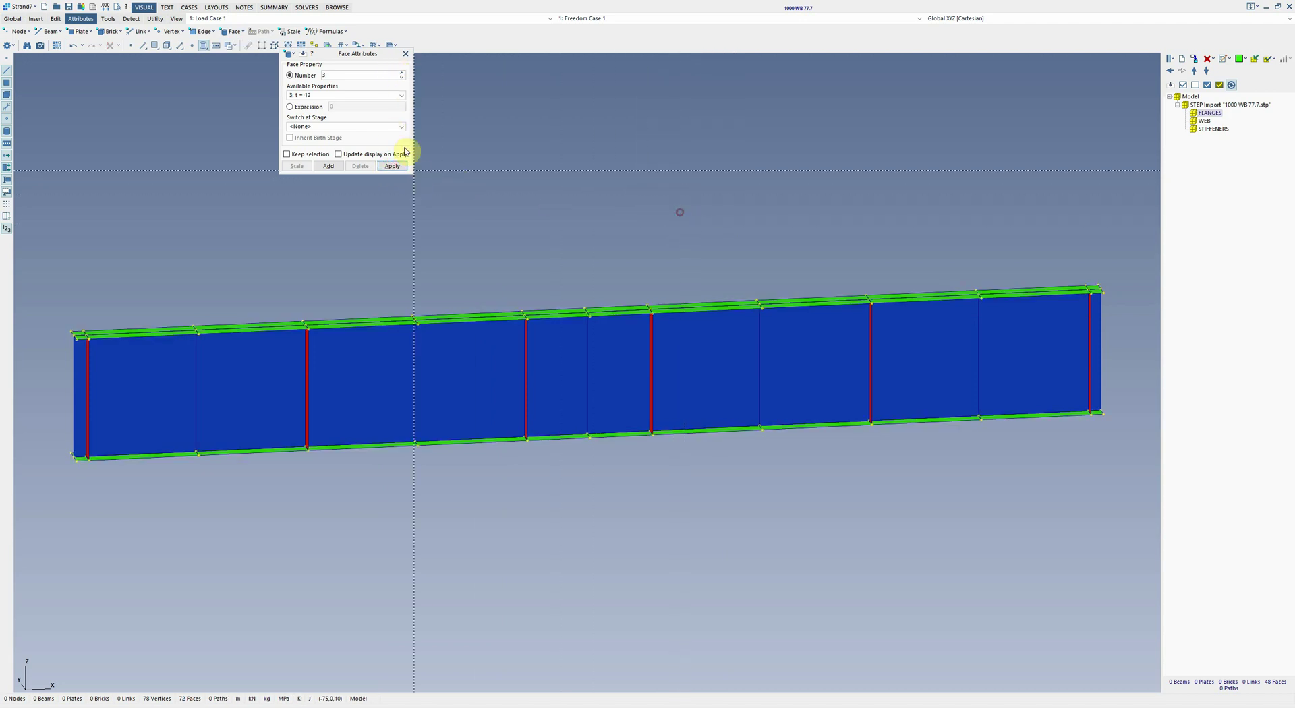
left_click(403, 55)
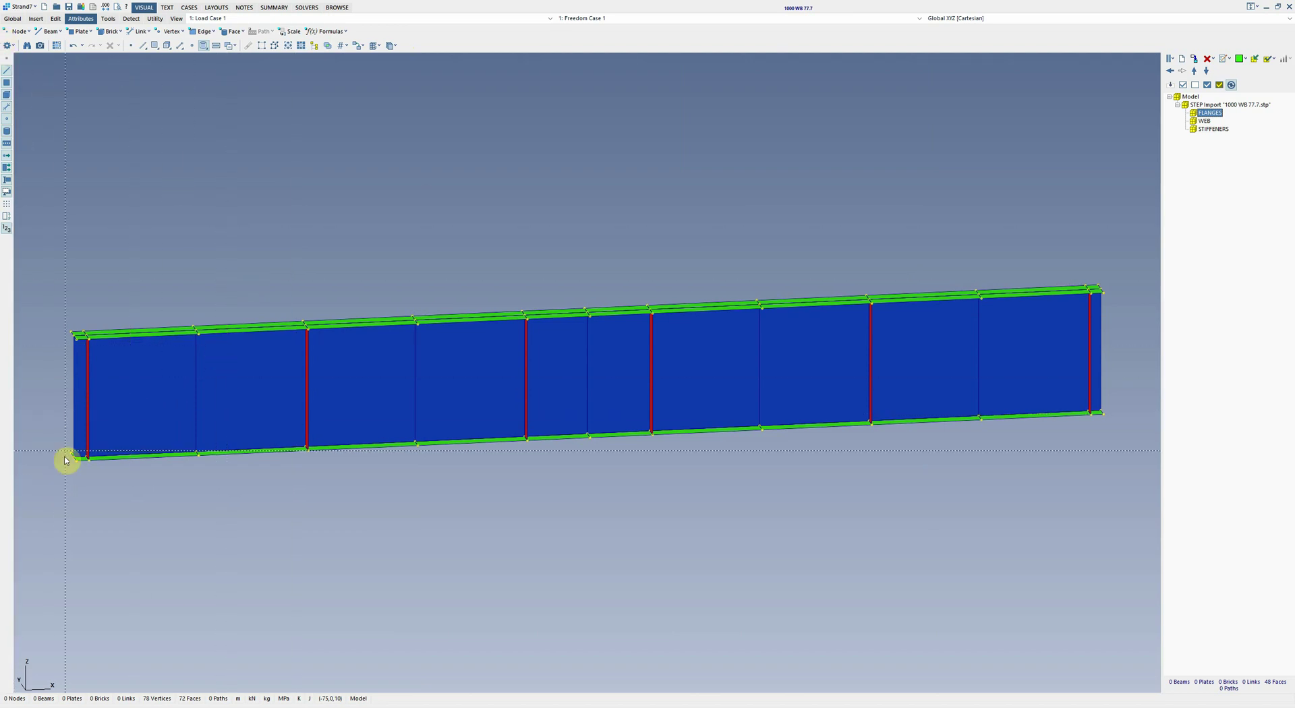
Step: Turn off the solid face fill so the girder shows as wireframe
left_click(18, 138)
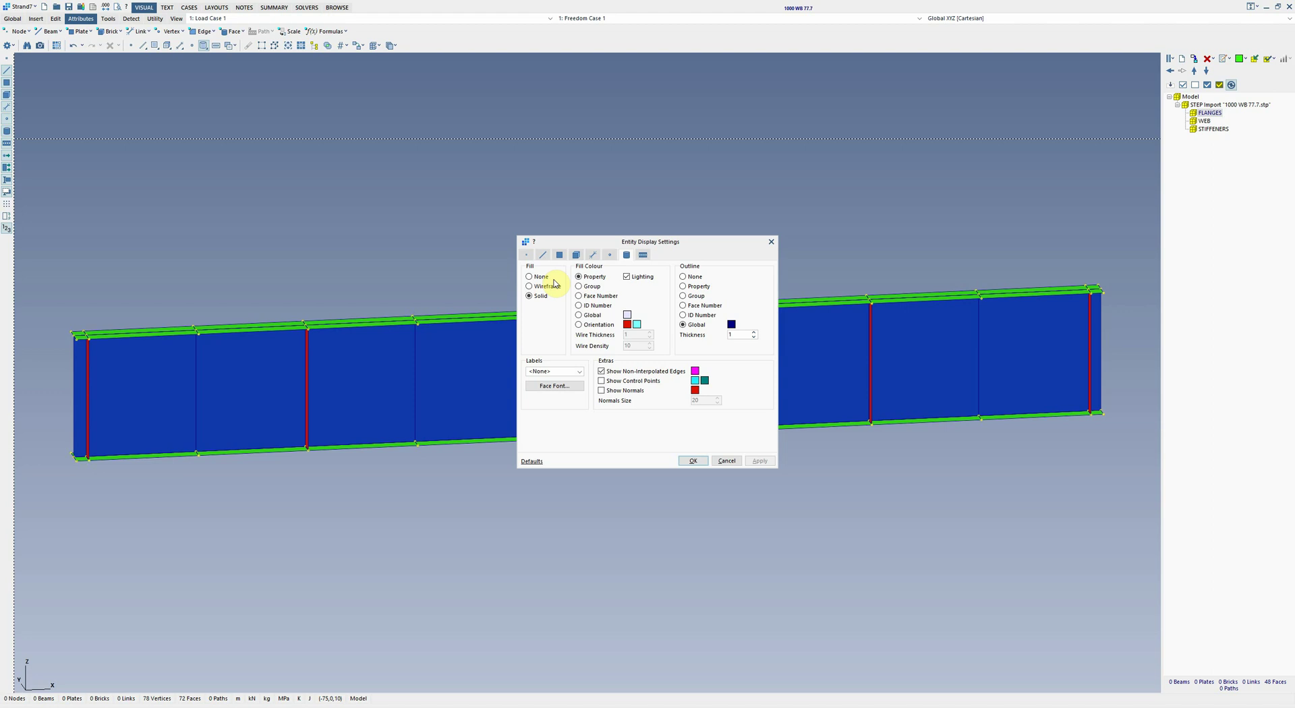
left_click(540, 276)
left_click(692, 462)
scroll(130, 472, "up", 6)
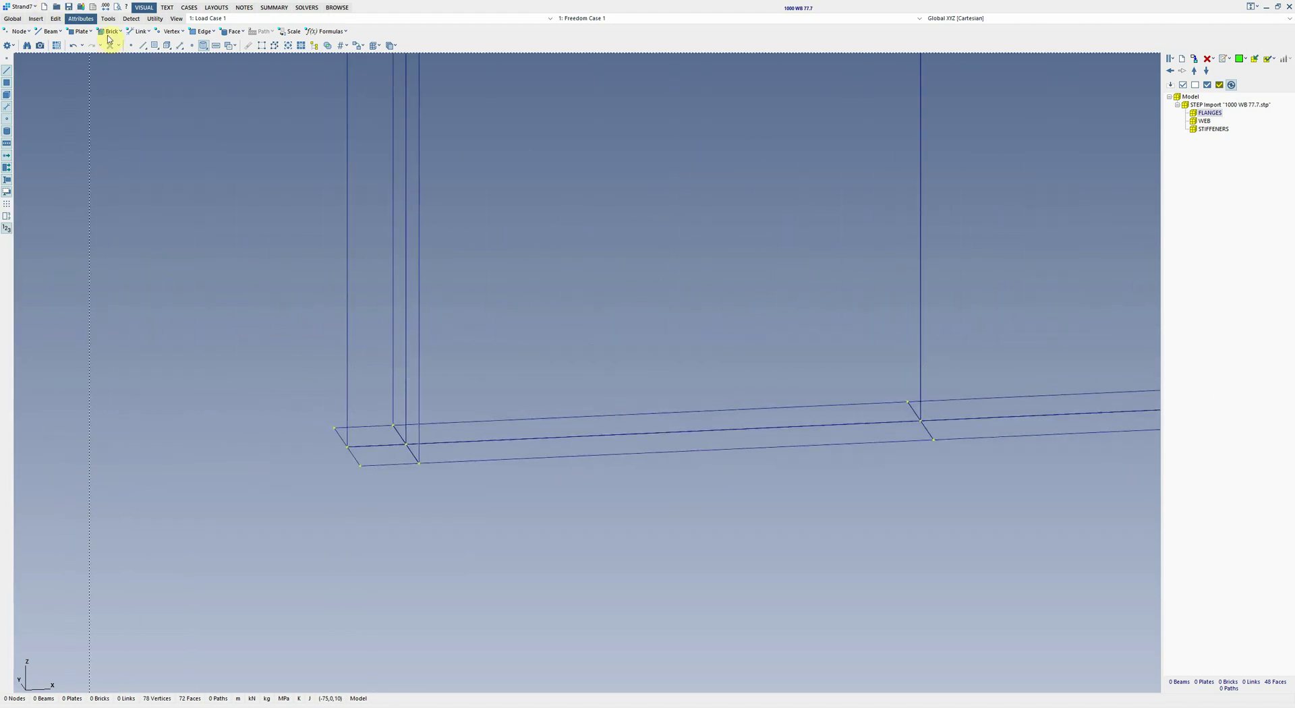
left_click_drag(106, 38, 223, 48)
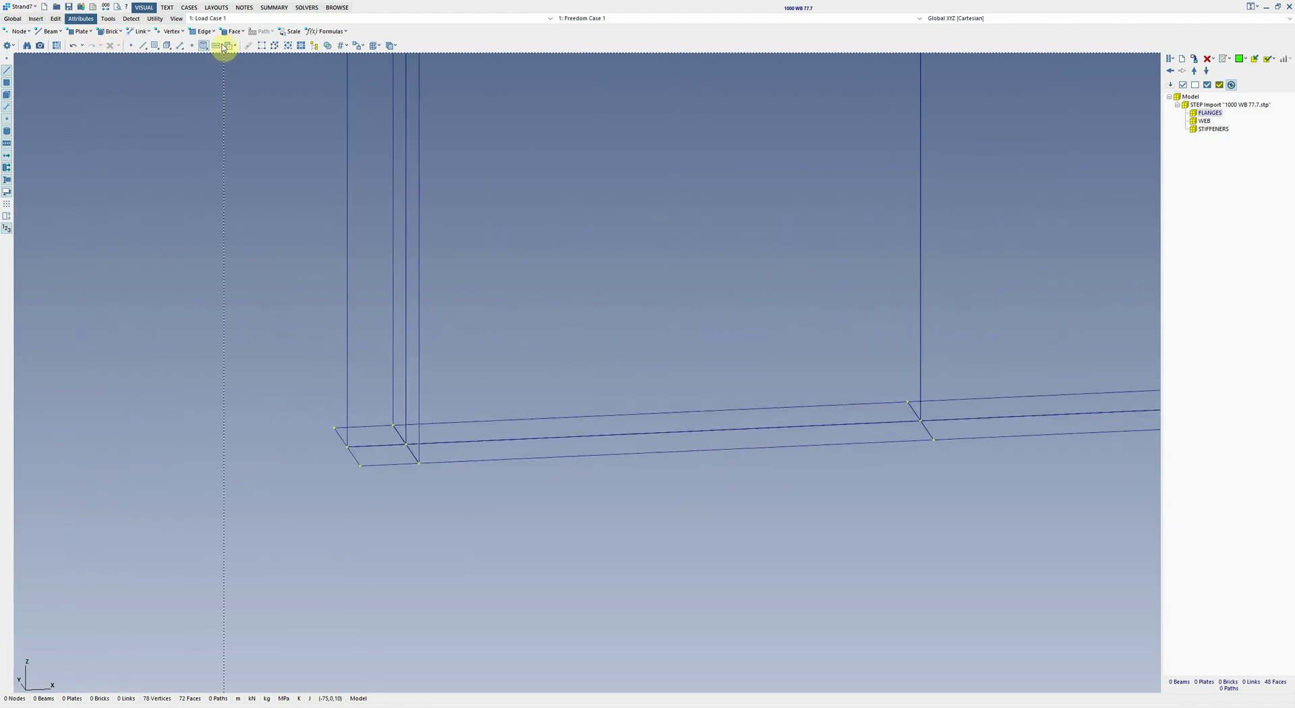
Step: Restrain one left-end bottom vertex in X, Y and Z translation
left_click(174, 33)
left_click(188, 87)
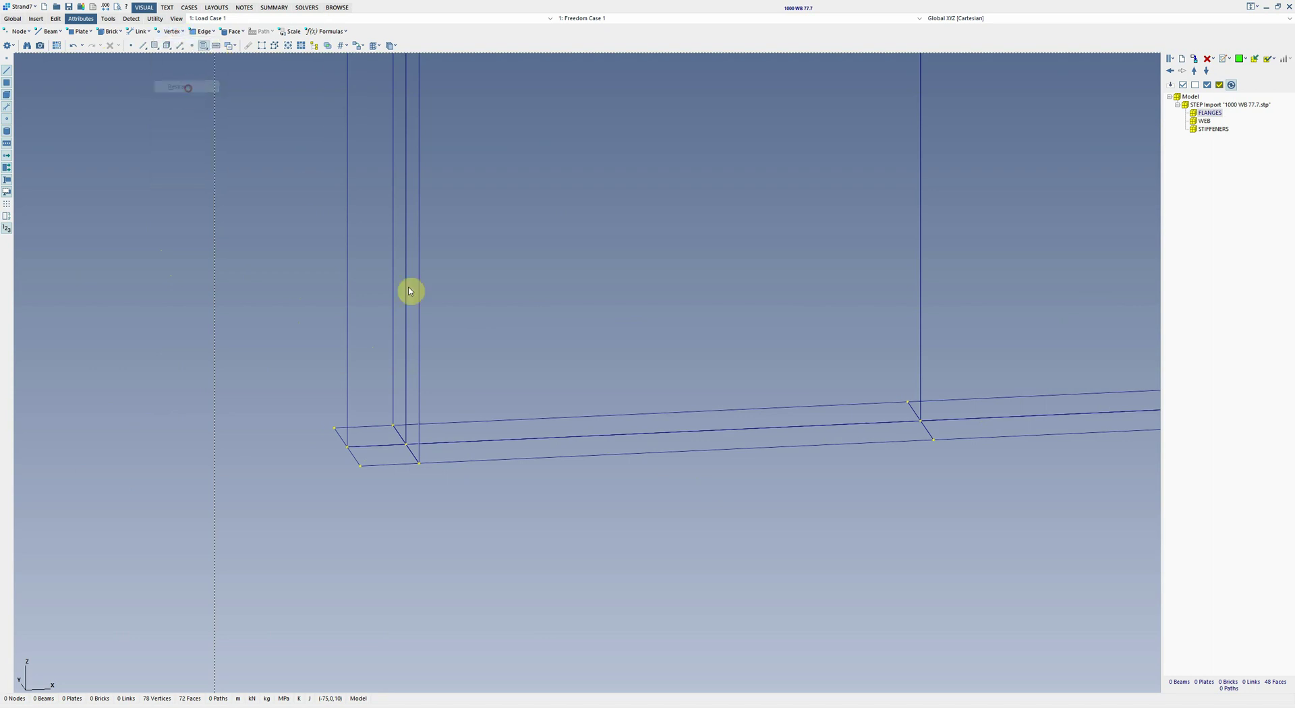
left_click(410, 445)
left_click(24, 90)
left_click(24, 100)
left_click(23, 112)
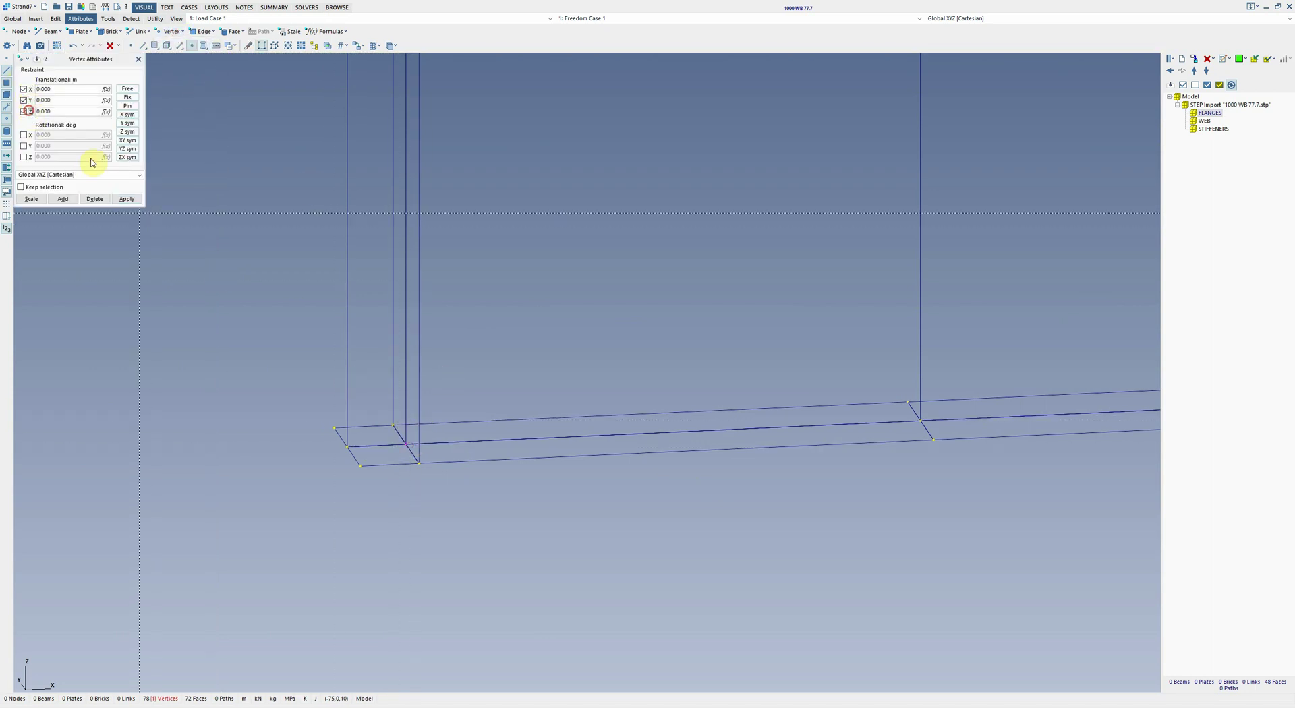
left_click(127, 199)
left_click(398, 430)
Step: Restrain two more left-end vertices in X and Z translation
left_click(415, 453)
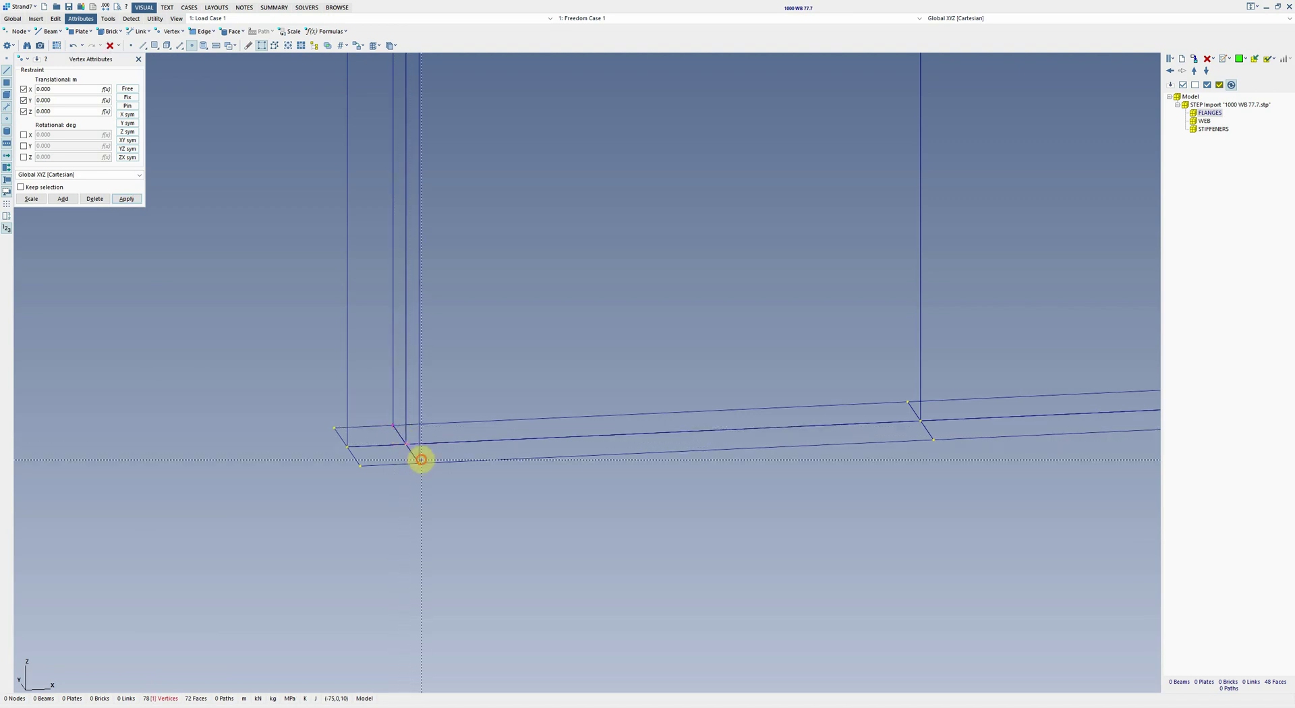
left_click(420, 461)
left_click(24, 100)
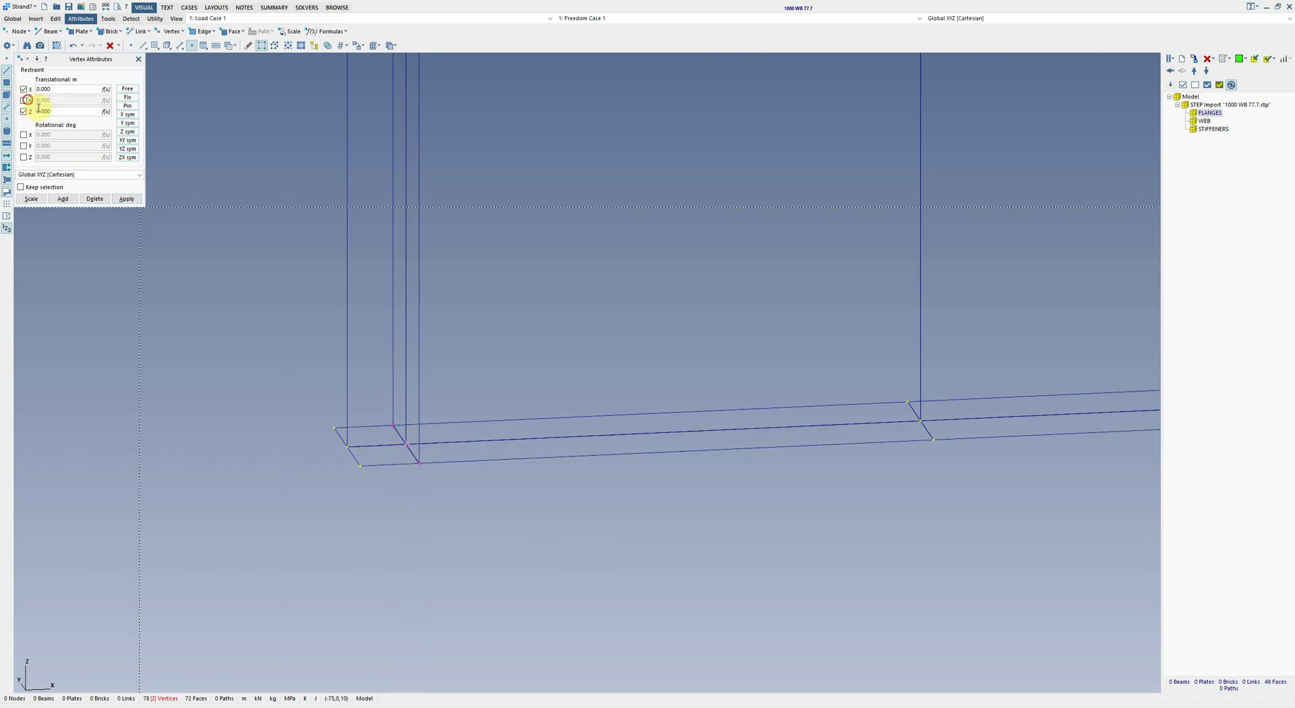
left_click(135, 199)
Step: Restrain two right-end vertices in Z translation only
scroll(630, 375, "down", 5)
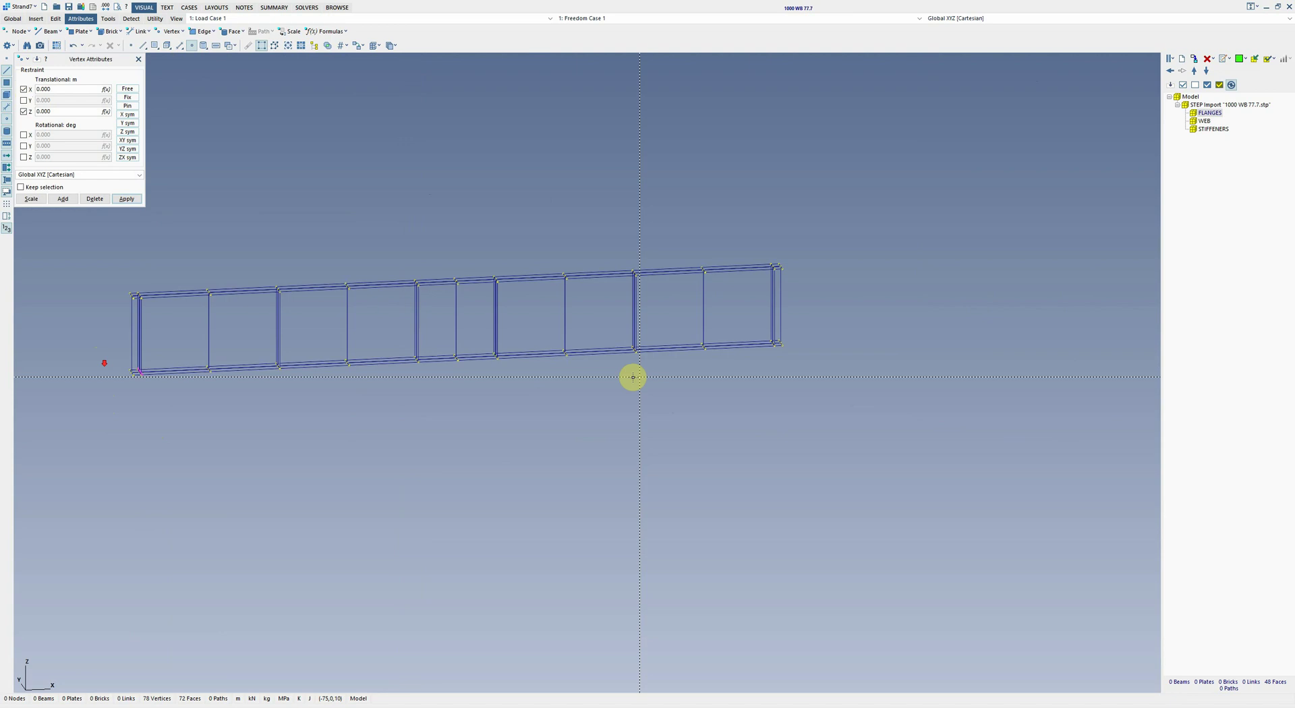
scroll(850, 342, "up", 8)
left_click(597, 330)
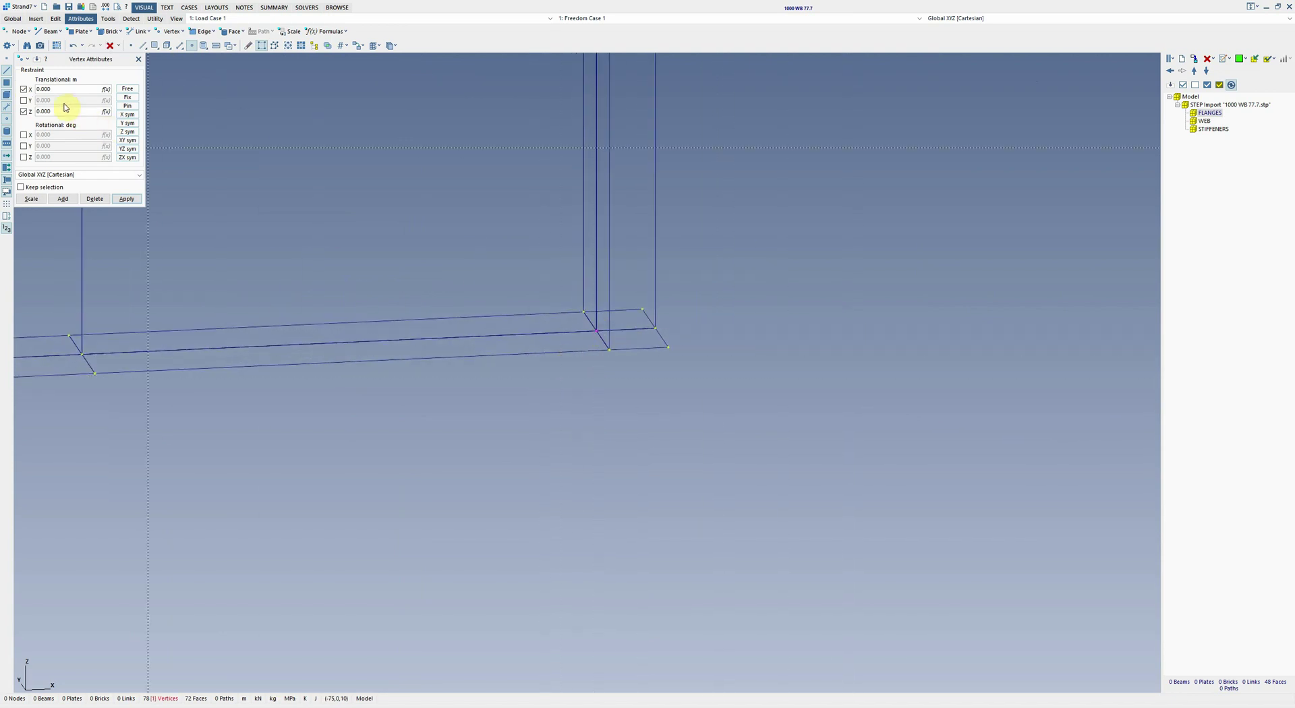
left_click(25, 89)
left_click(24, 100)
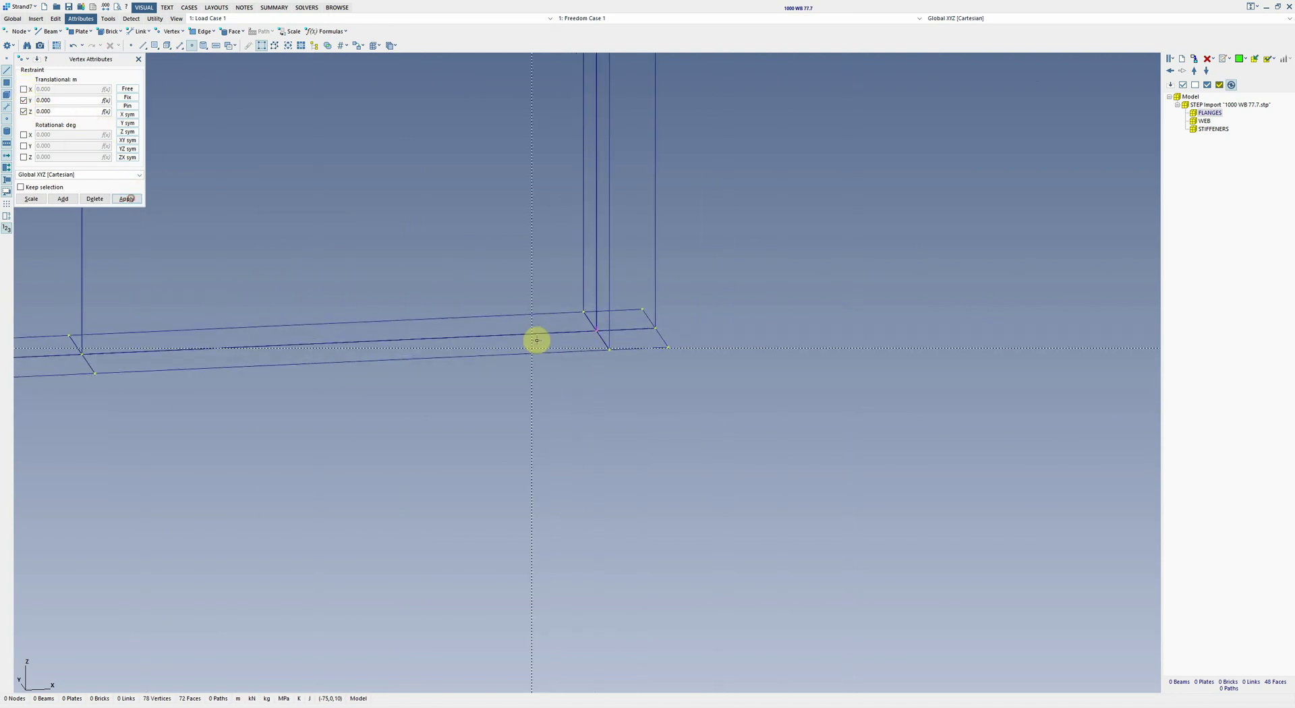
left_click(620, 354)
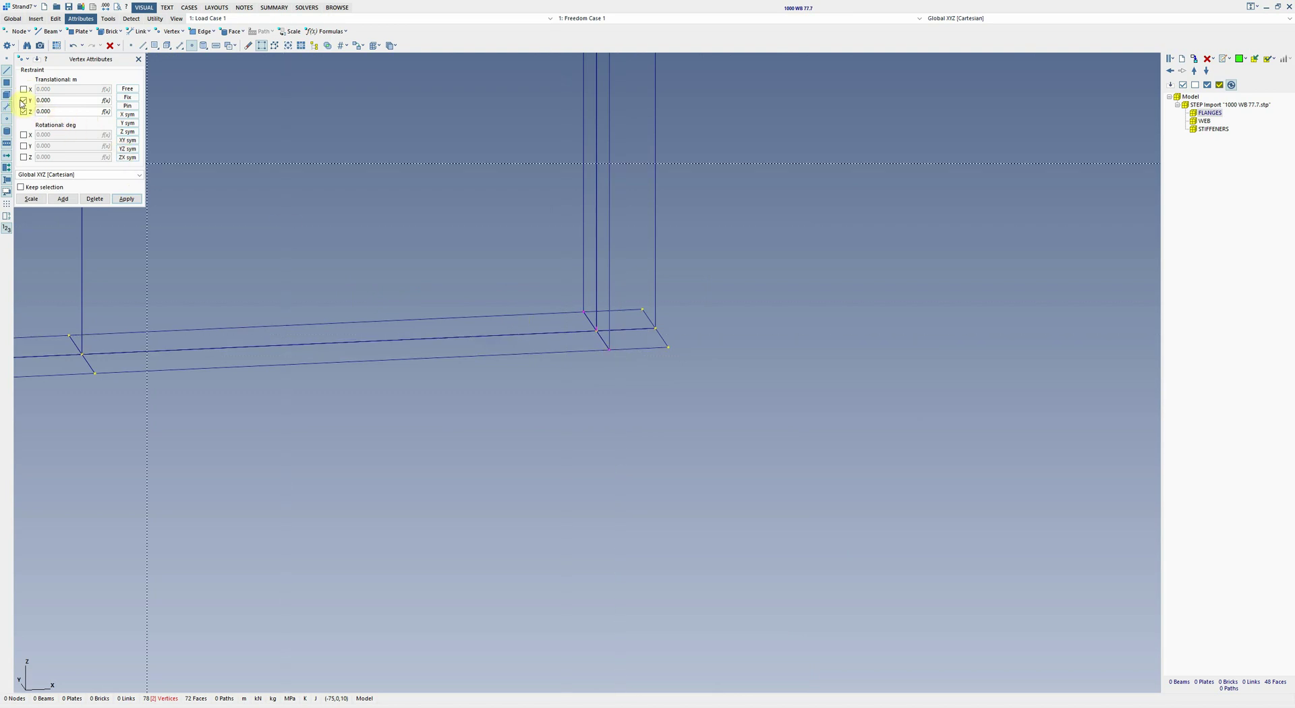
left_click(24, 100)
left_click(127, 199)
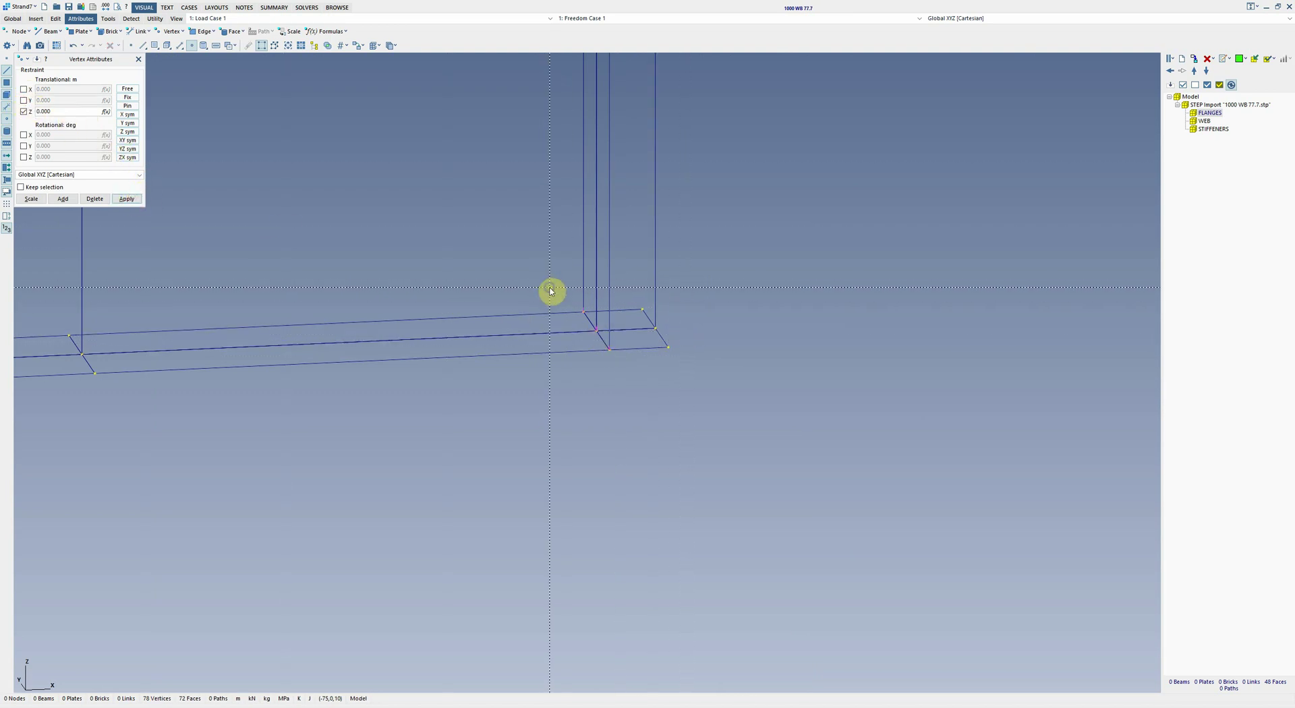
scroll(549, 292, "down", 5)
scroll(864, 266, "up", 5)
Step: Restrain six end and top-flange vertices in Y translation only
left_click(848, 234)
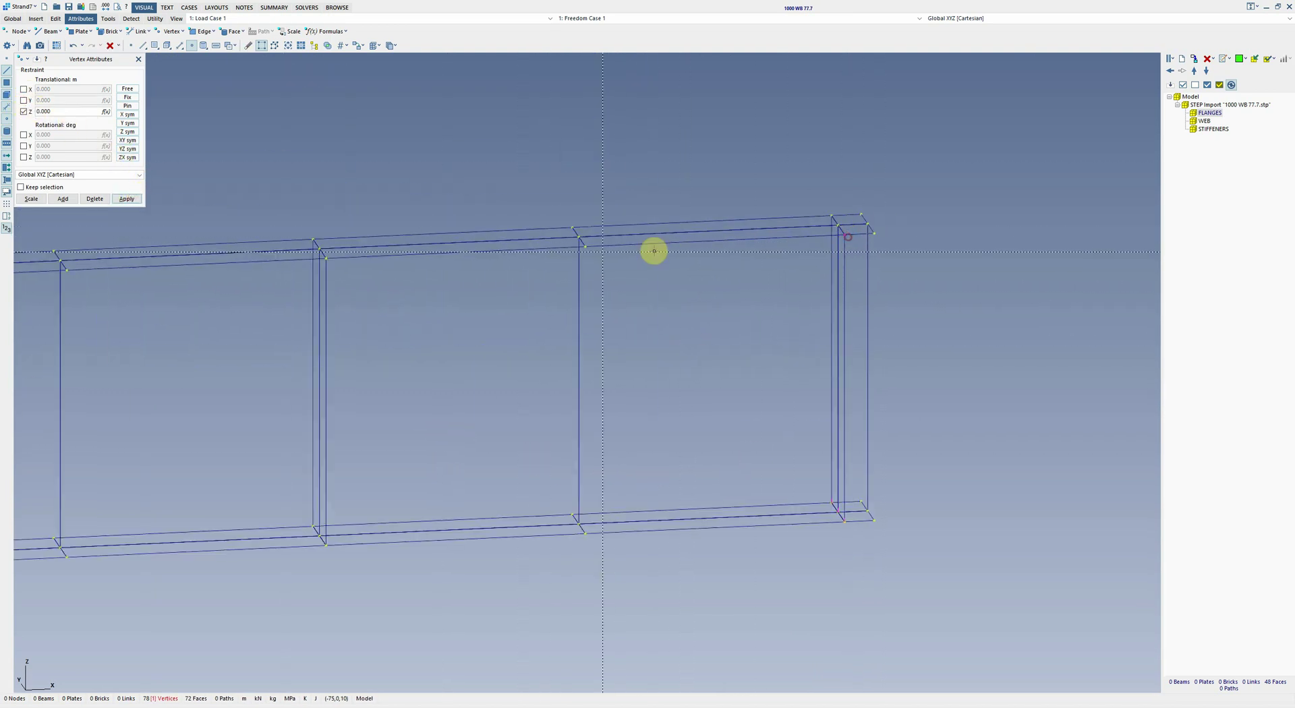
scroll(659, 298, "down", 3)
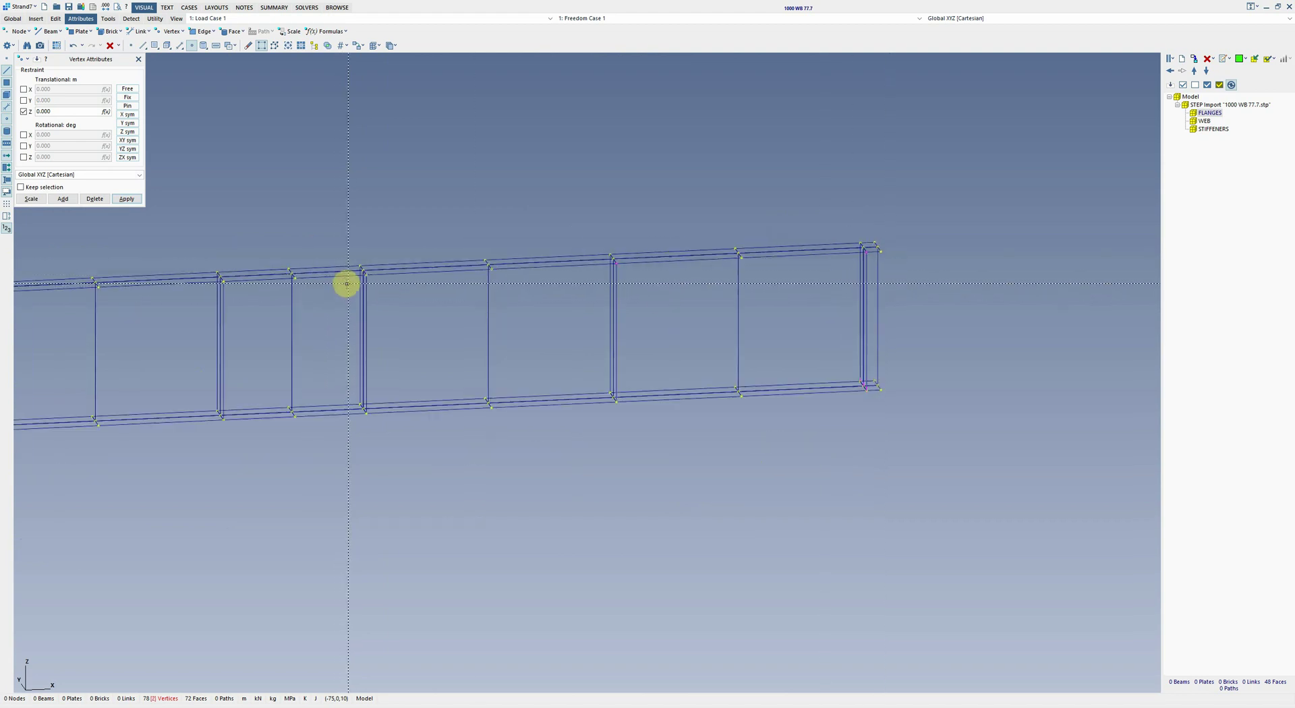
left_click(367, 276)
left_click(228, 279)
scroll(578, 290, "down", 4)
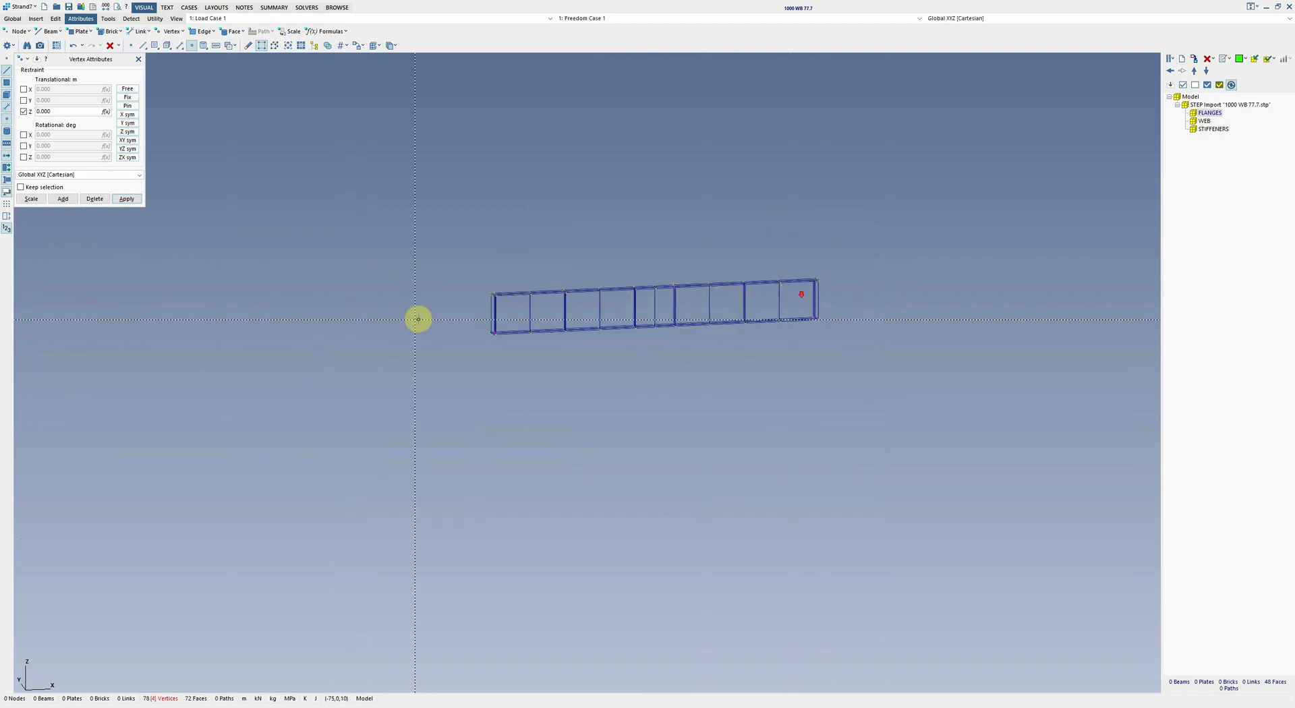
scroll(419, 317, "up", 3)
scroll(923, 266, "up", 2)
left_click(712, 247)
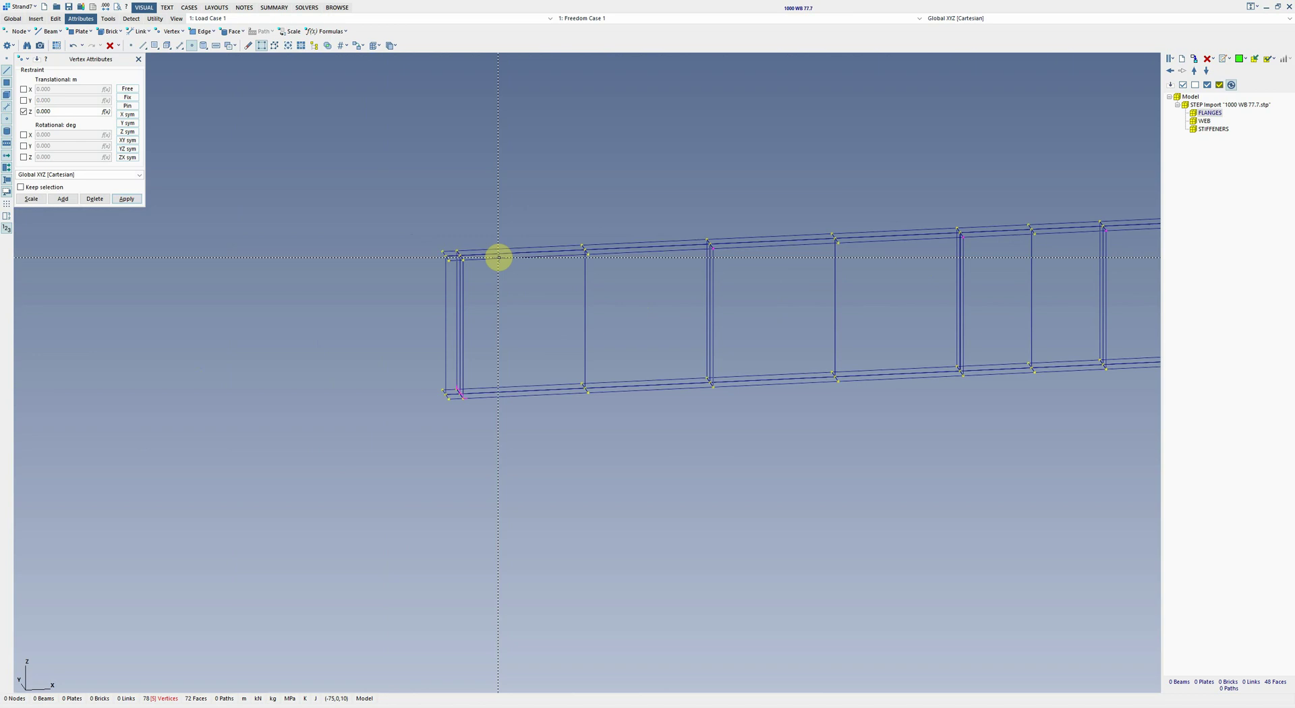
left_click(464, 261)
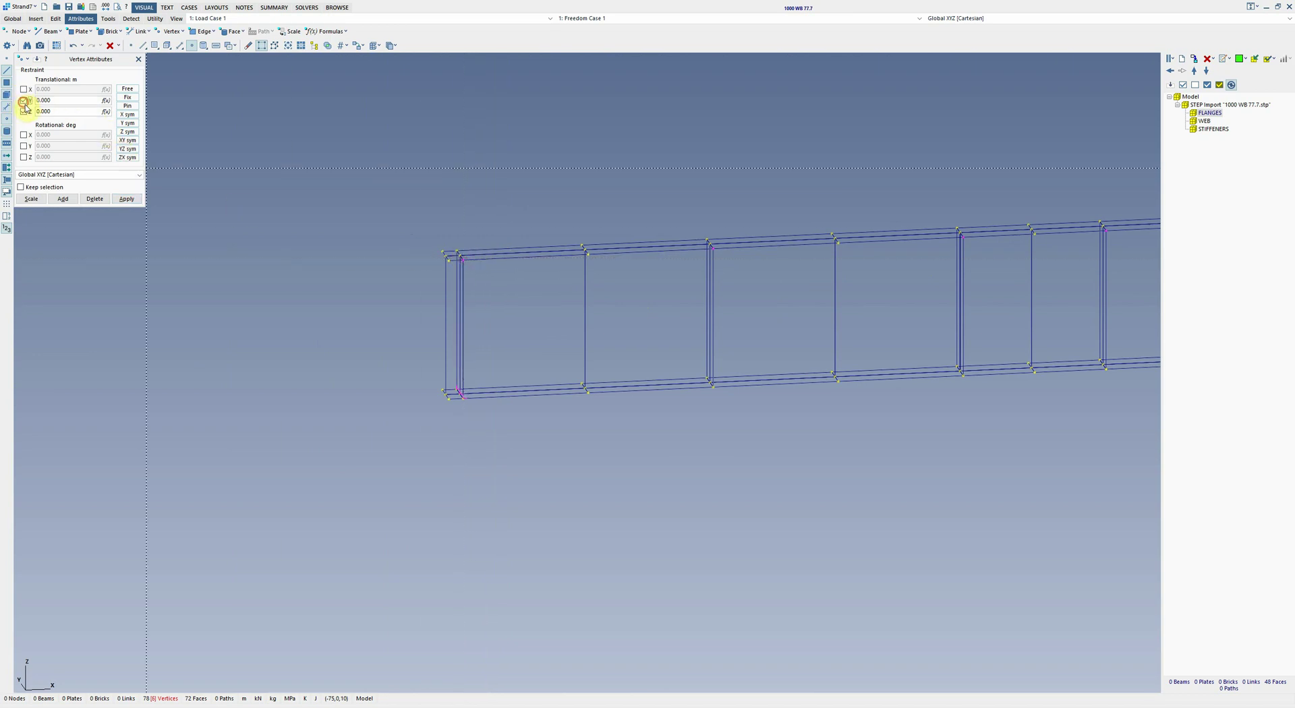
left_click(23, 111)
left_click(126, 199)
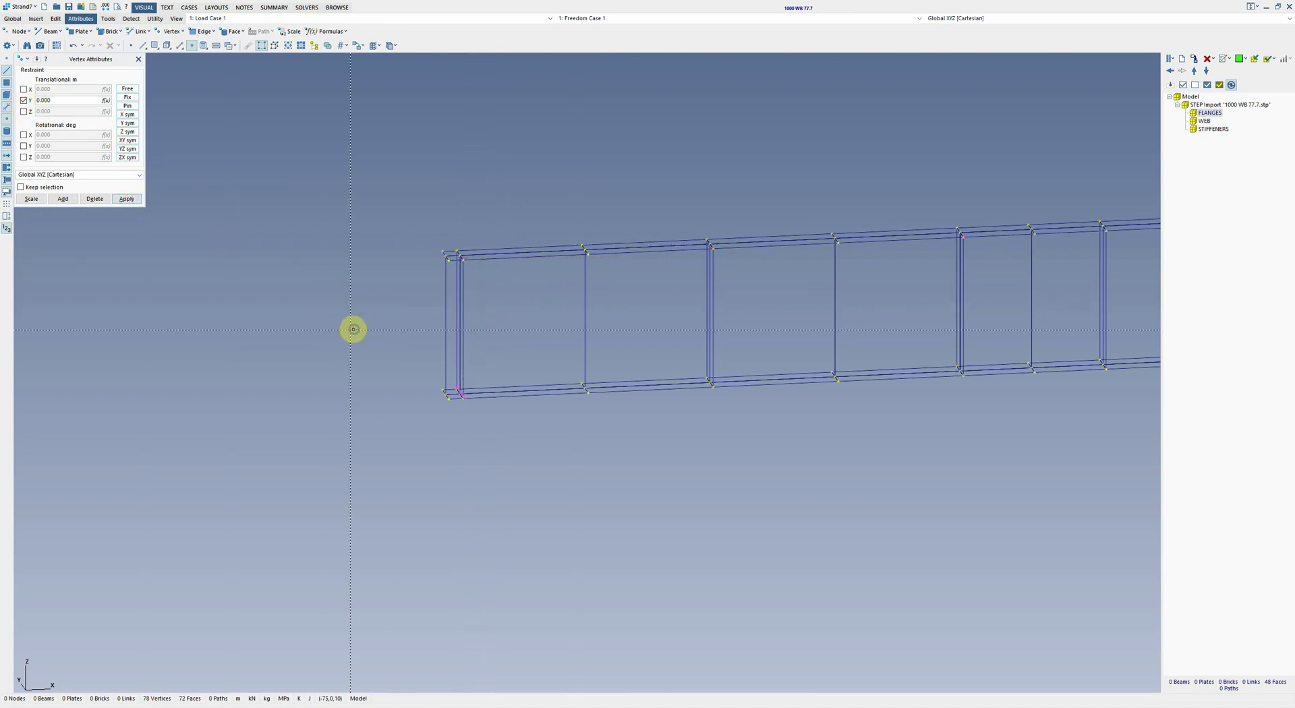
scroll(222, 338, "down", 5)
scroll(607, 356, "up", 2)
scroll(329, 311, "up", 1)
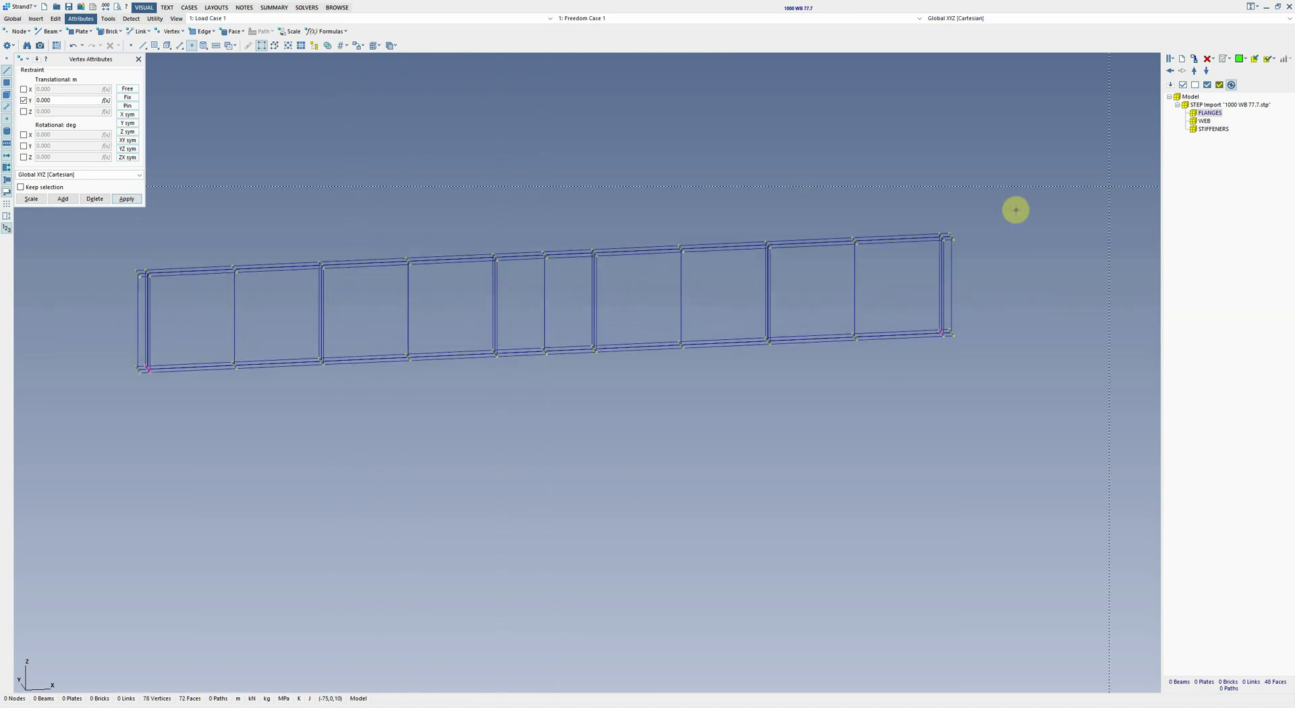
scroll(518, 259, "up", 2)
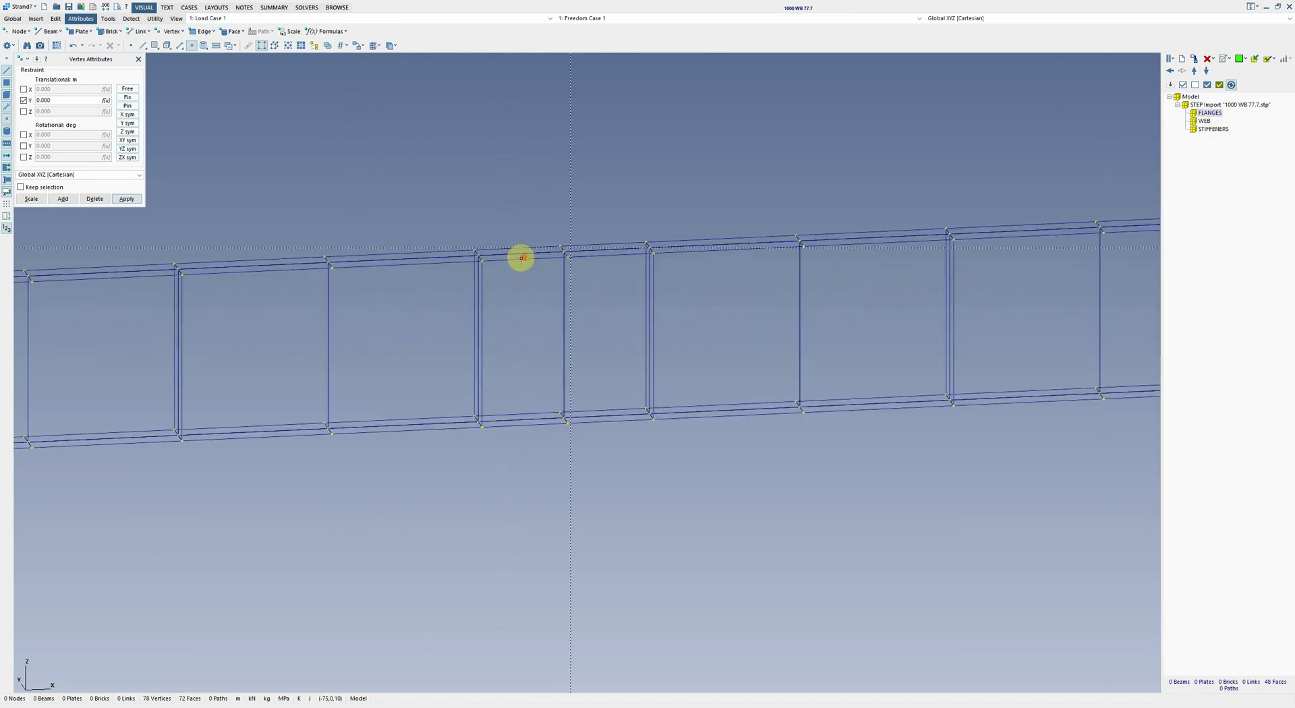
Step: Hide the FLANGES plates and define a global Z edge pressure of -0.667 MPa
left_click(1199, 114)
scroll(611, 255, "up", 2)
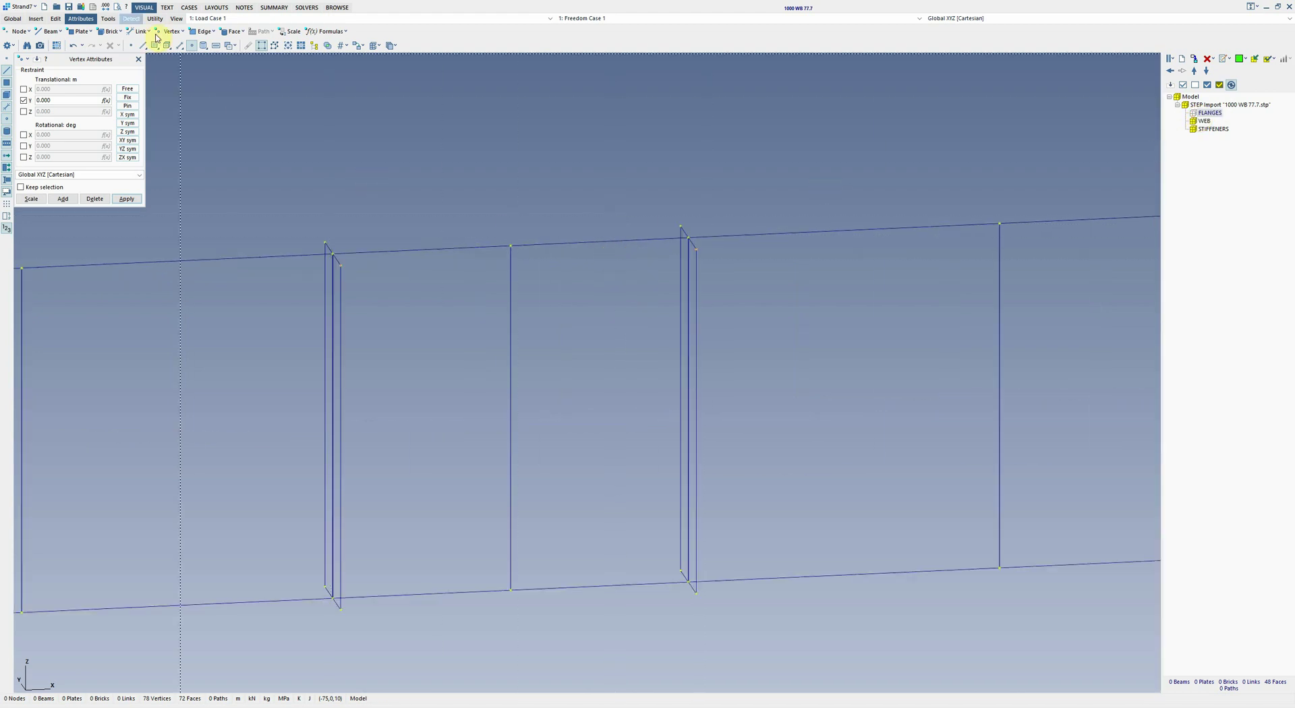
left_click(201, 31)
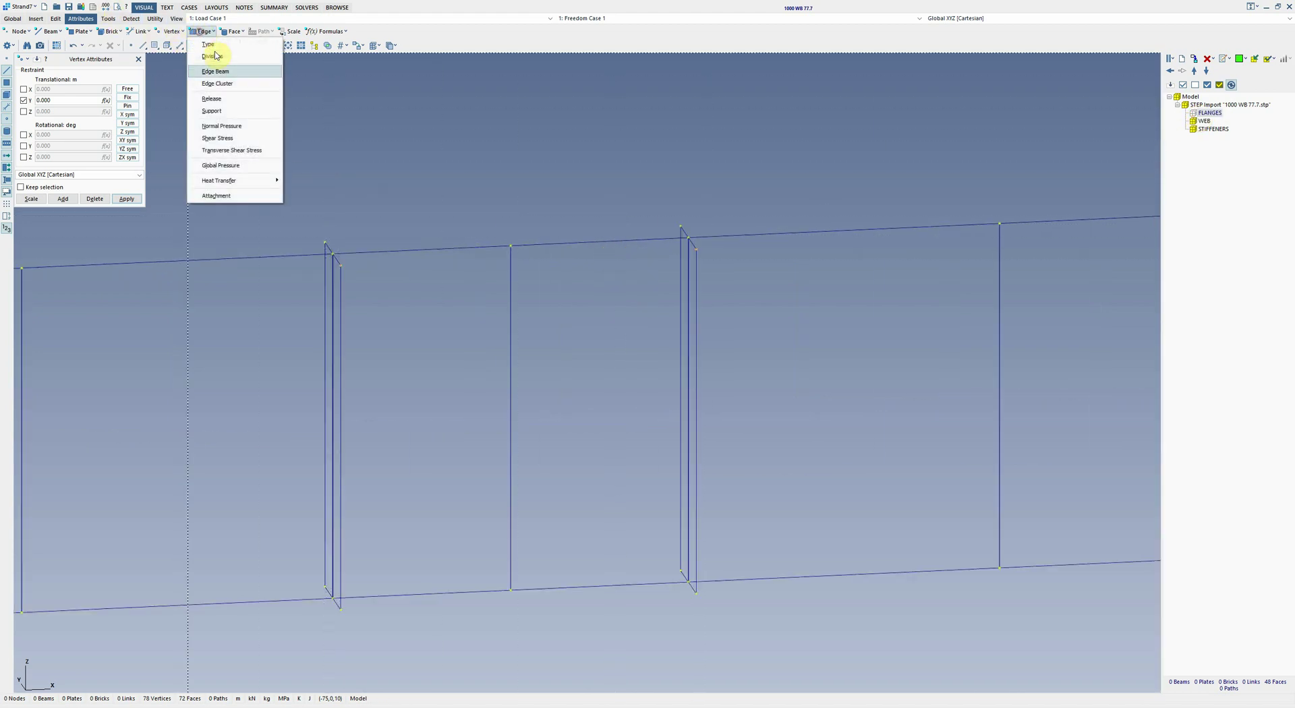
left_click(230, 167)
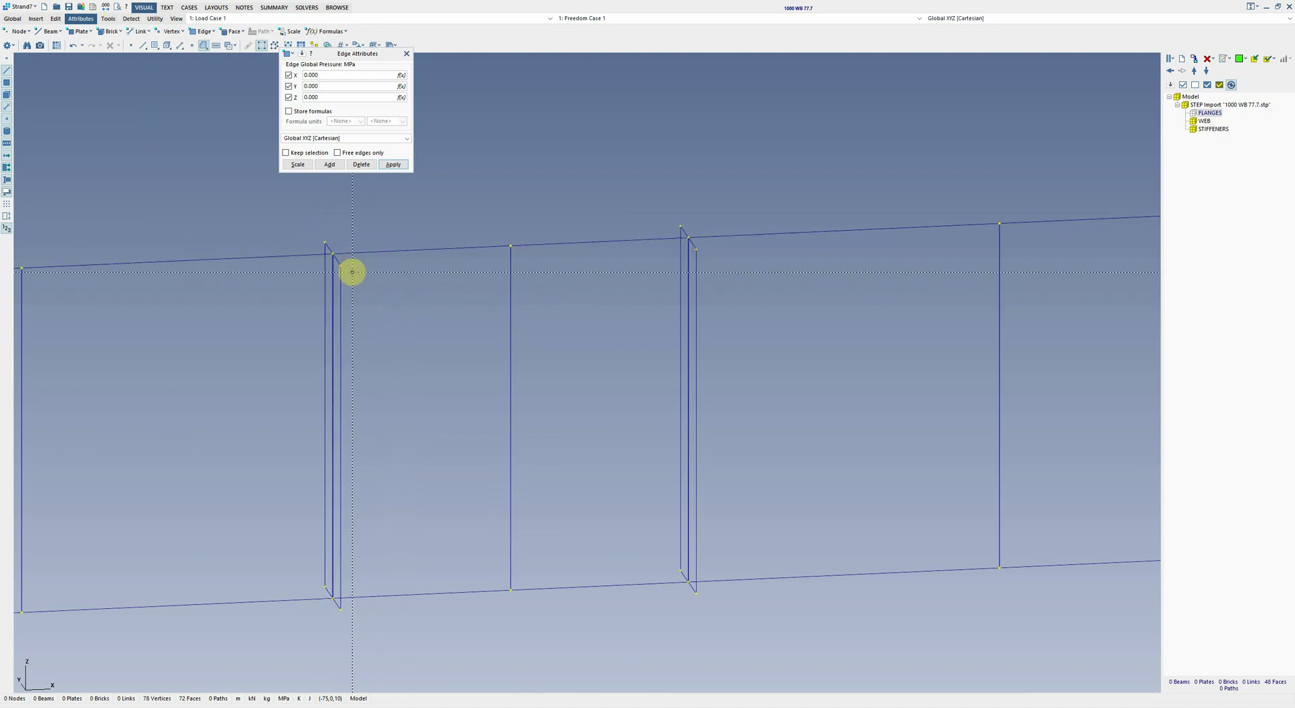
scroll(353, 273, "up", 1)
double_click(327, 99)
key("BackSpace")
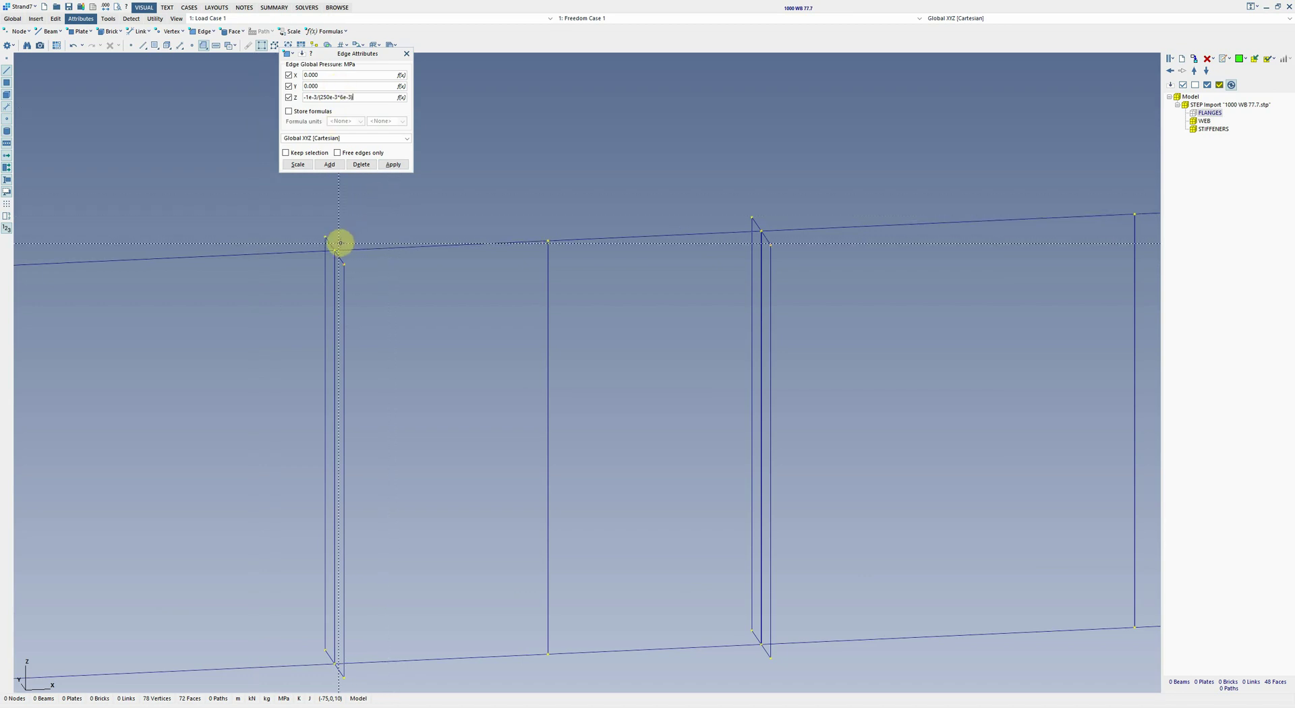
left_click(338, 243)
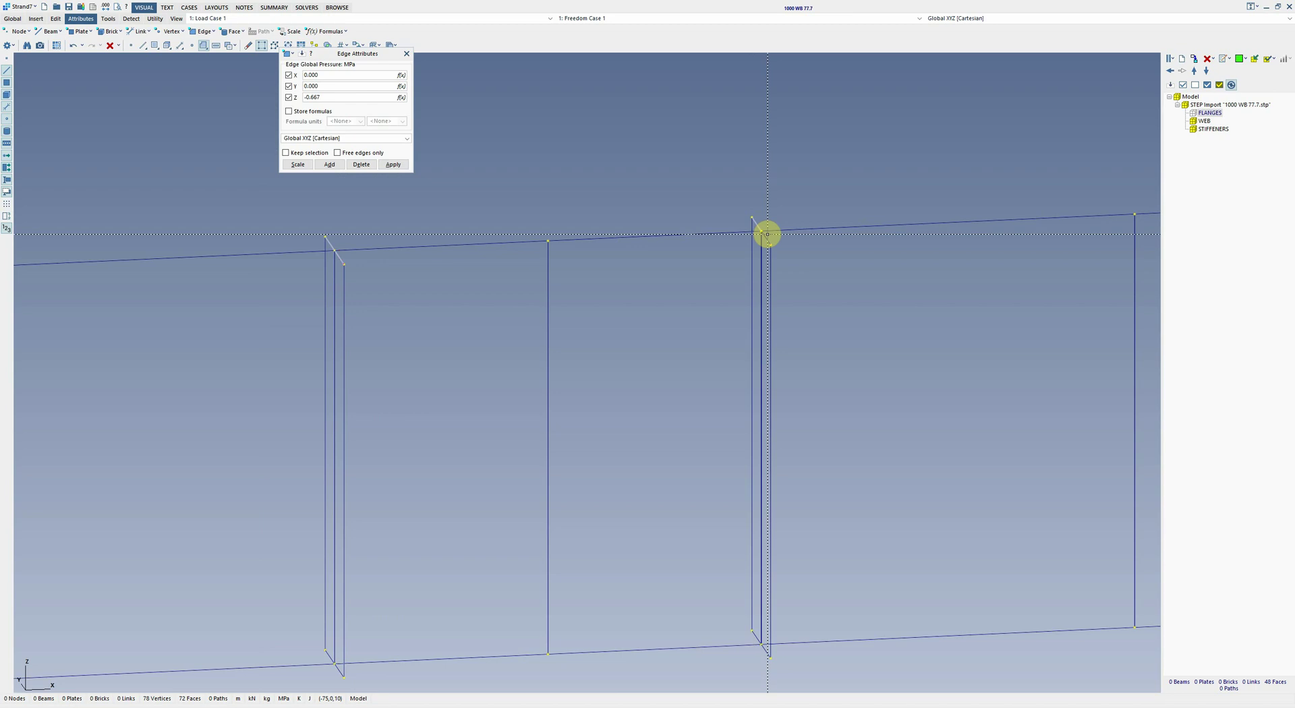
Step: Apply the -0.667 MPa pressure to both stiffener top edges and show FLANGES again
left_click(767, 234)
left_click(393, 165)
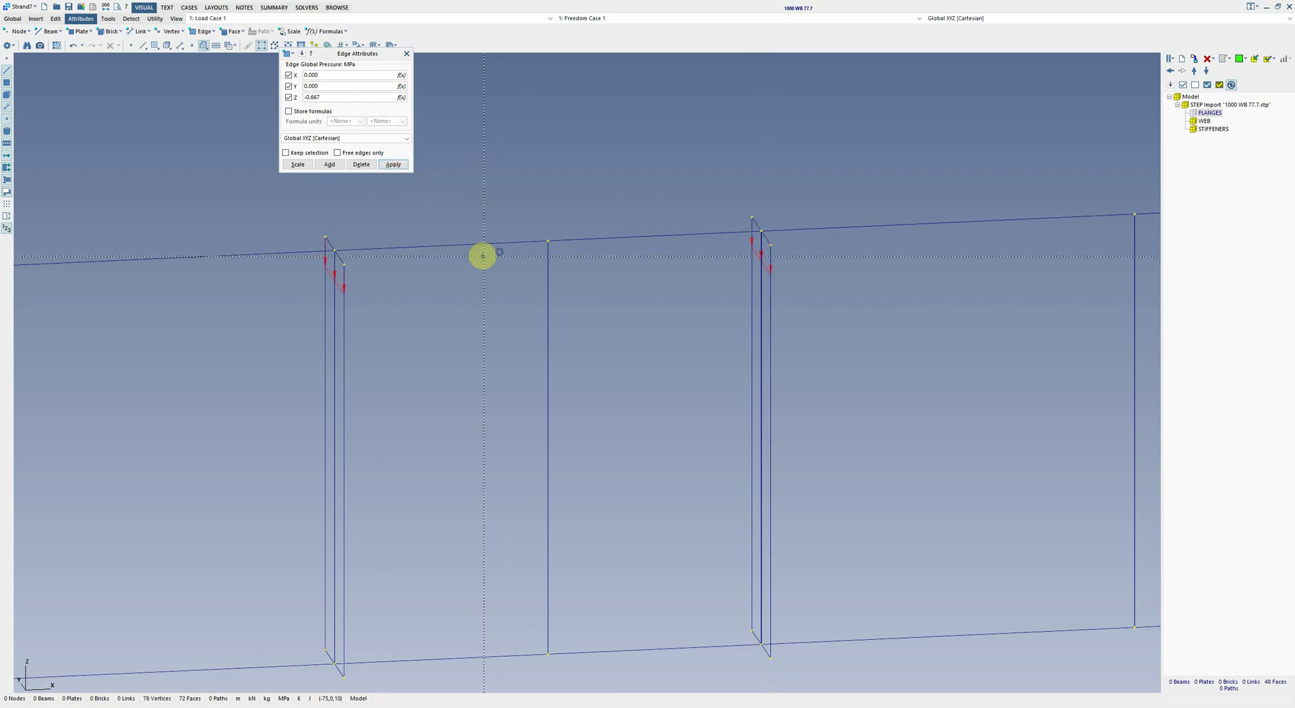
scroll(399, 264, "down", 5)
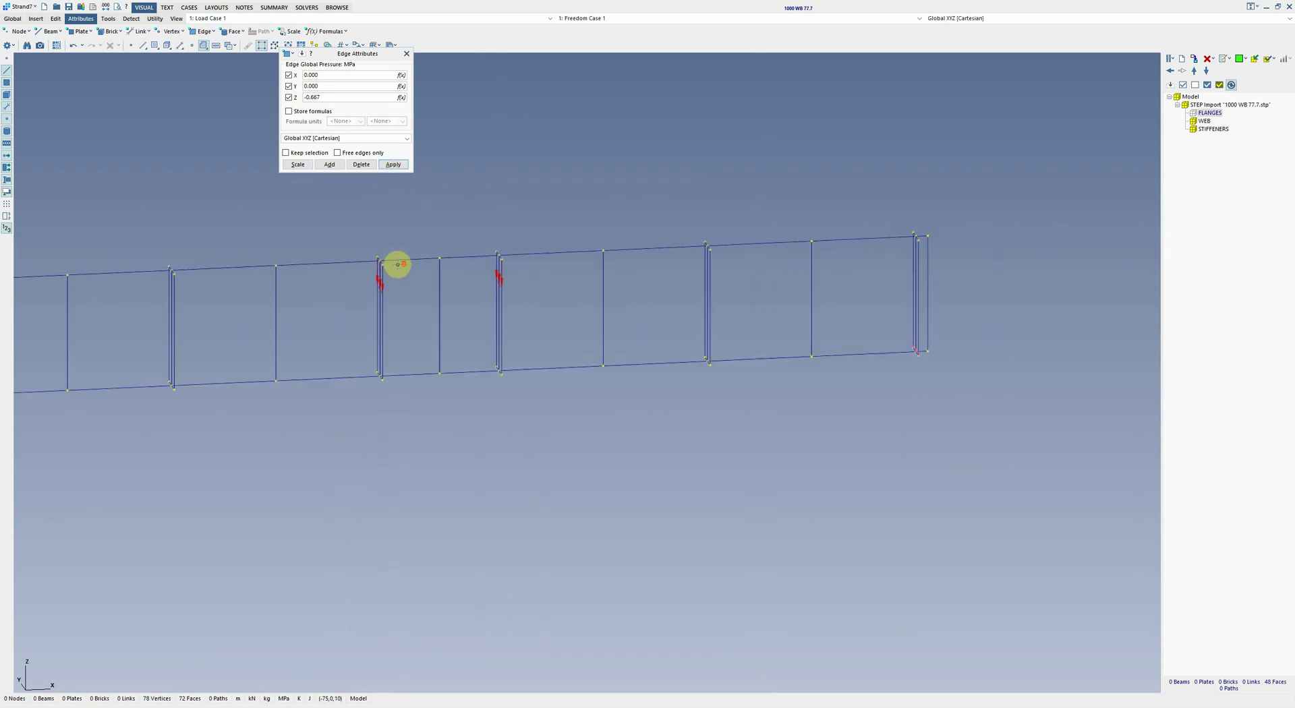
left_click(1194, 114)
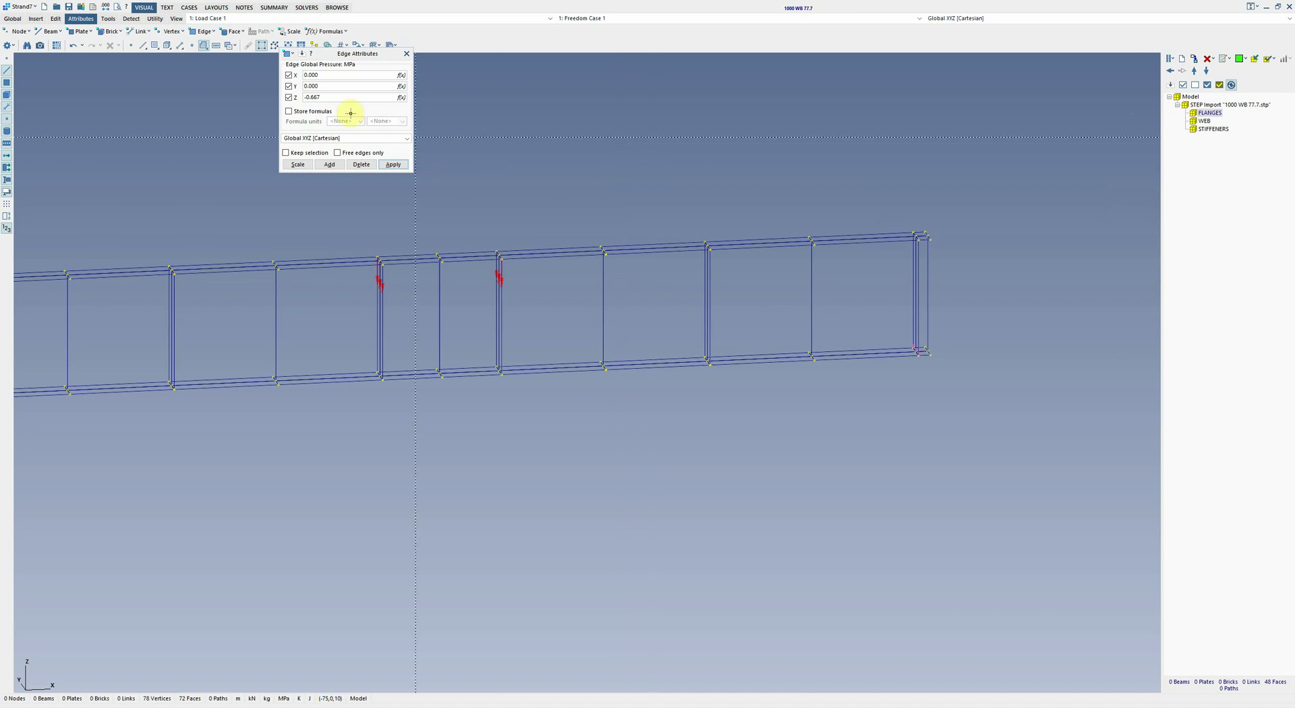
left_click(109, 18)
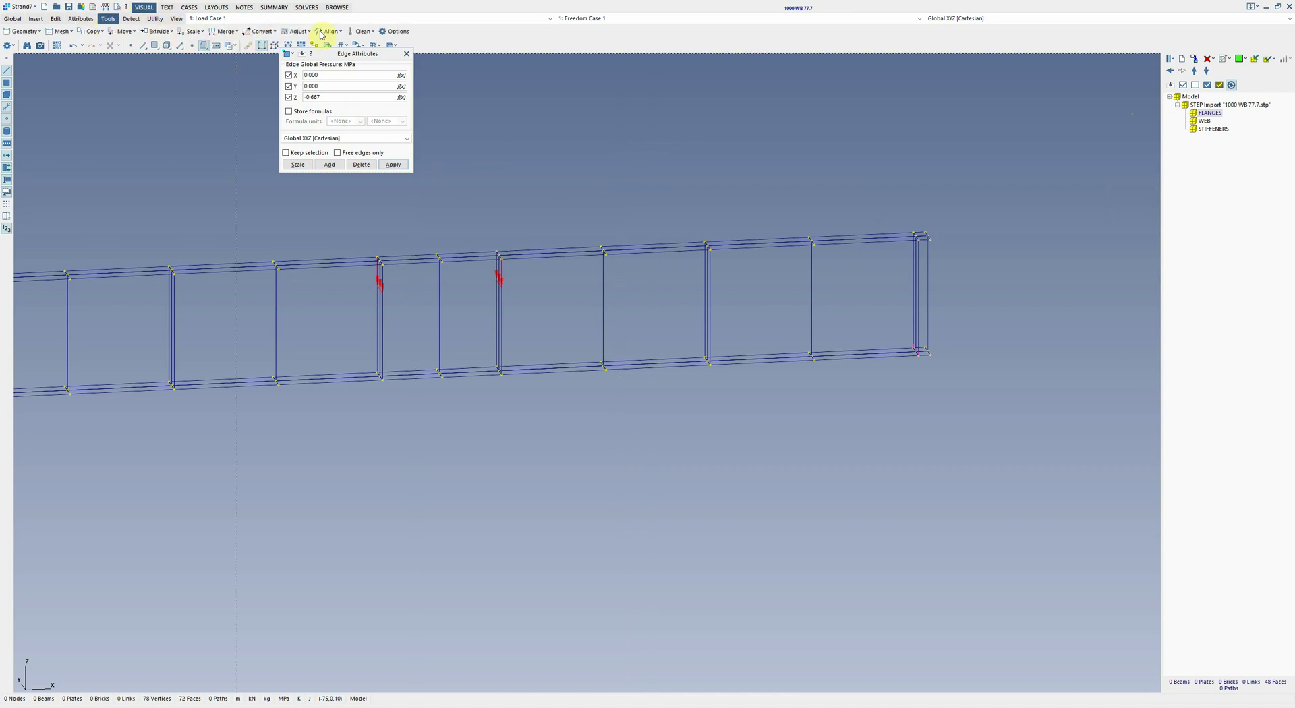
Step: Run Clean Geometry on the whole model; it reports no changes to the girder
left_click(357, 31)
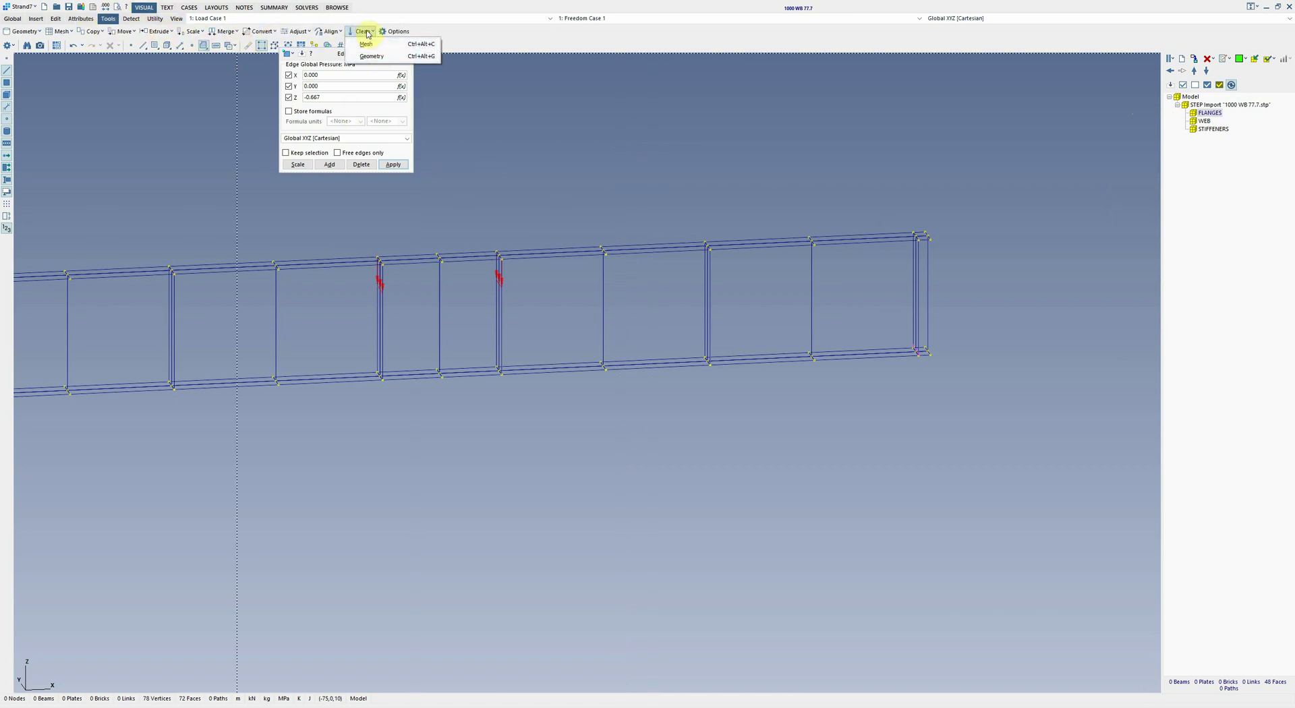
left_click(372, 56)
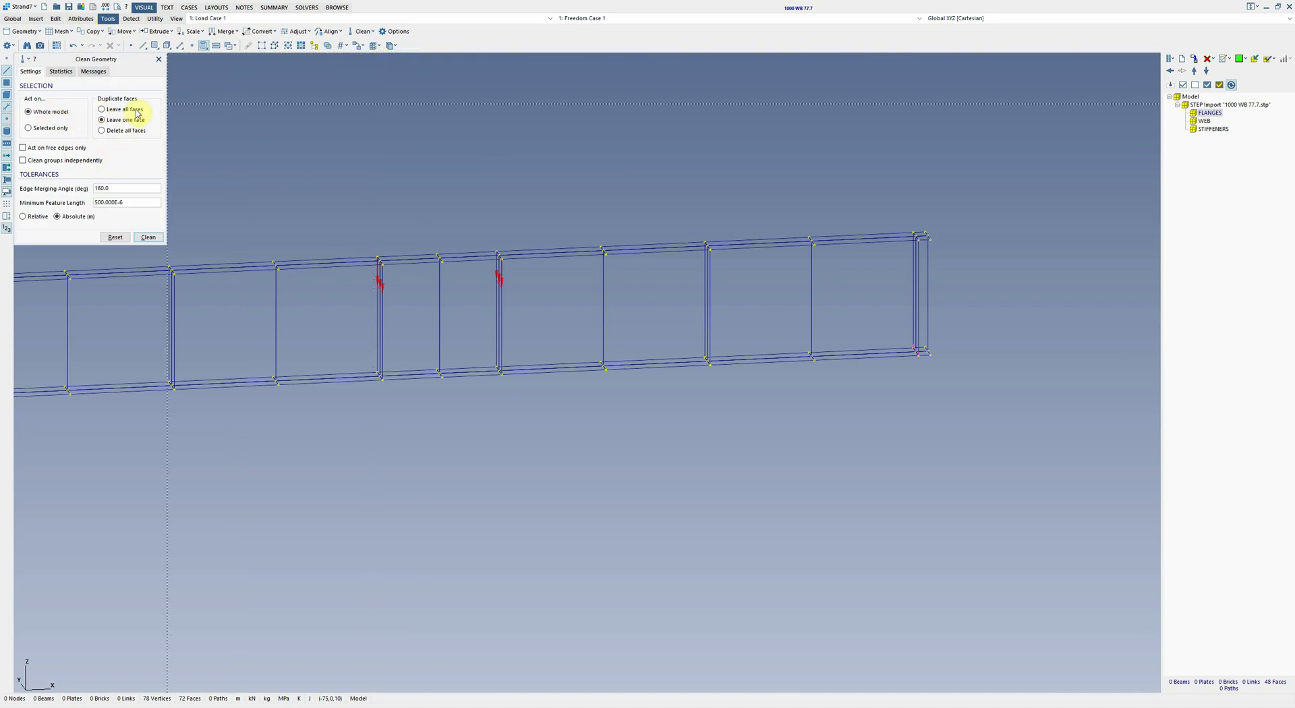
left_click(148, 237)
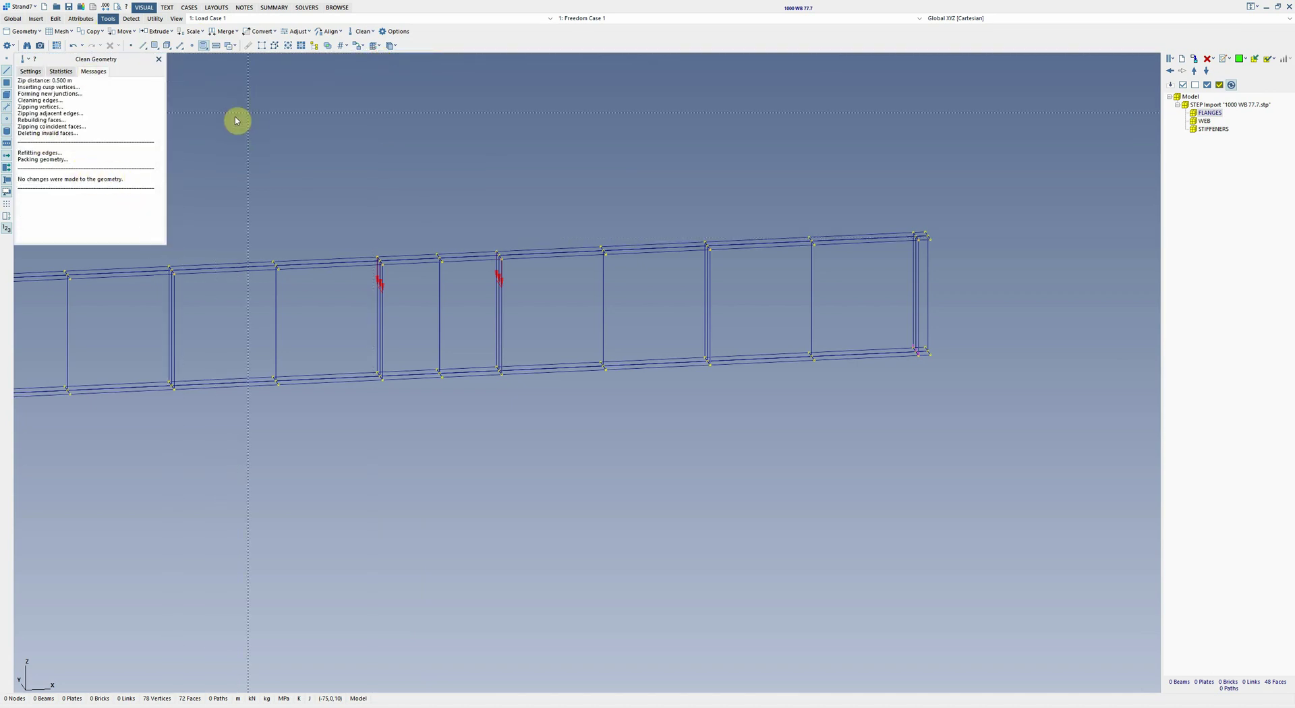
left_click_drag(628, 166, 304, 162)
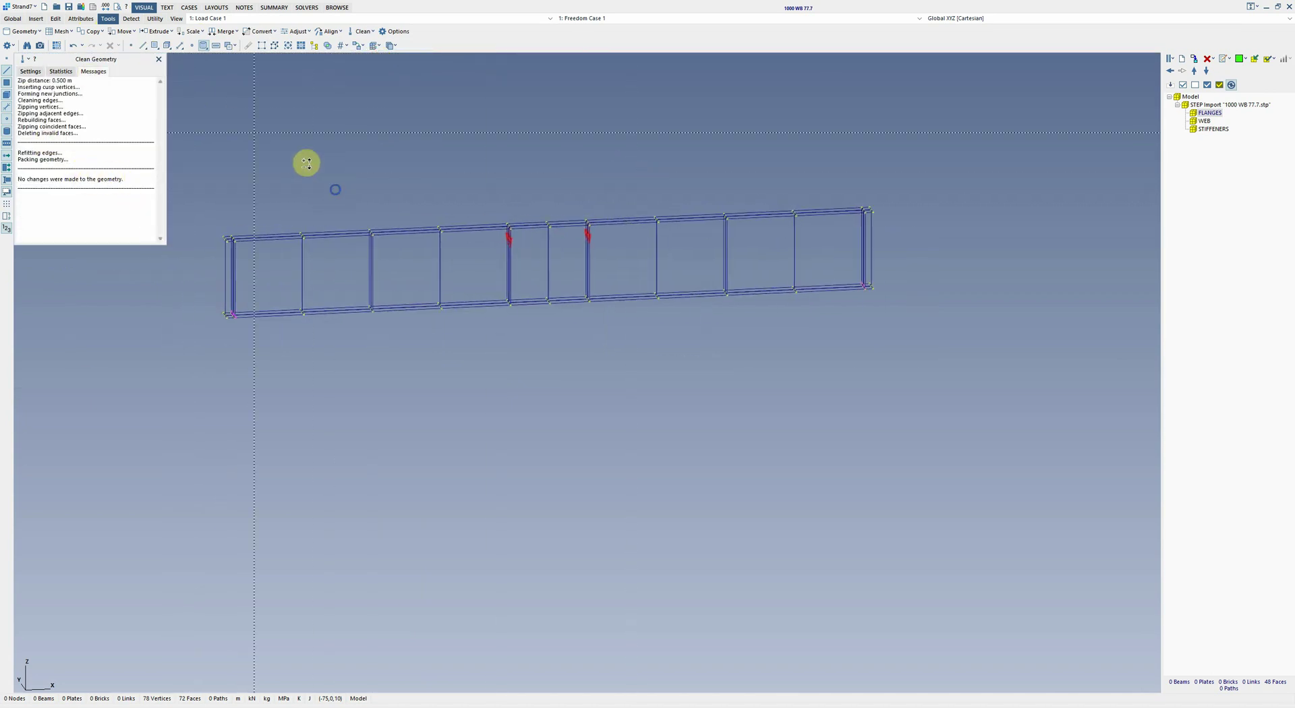
Step: Surface-automesh the beam into quad plates with 0.04 m maximum edge length
left_click(55, 32)
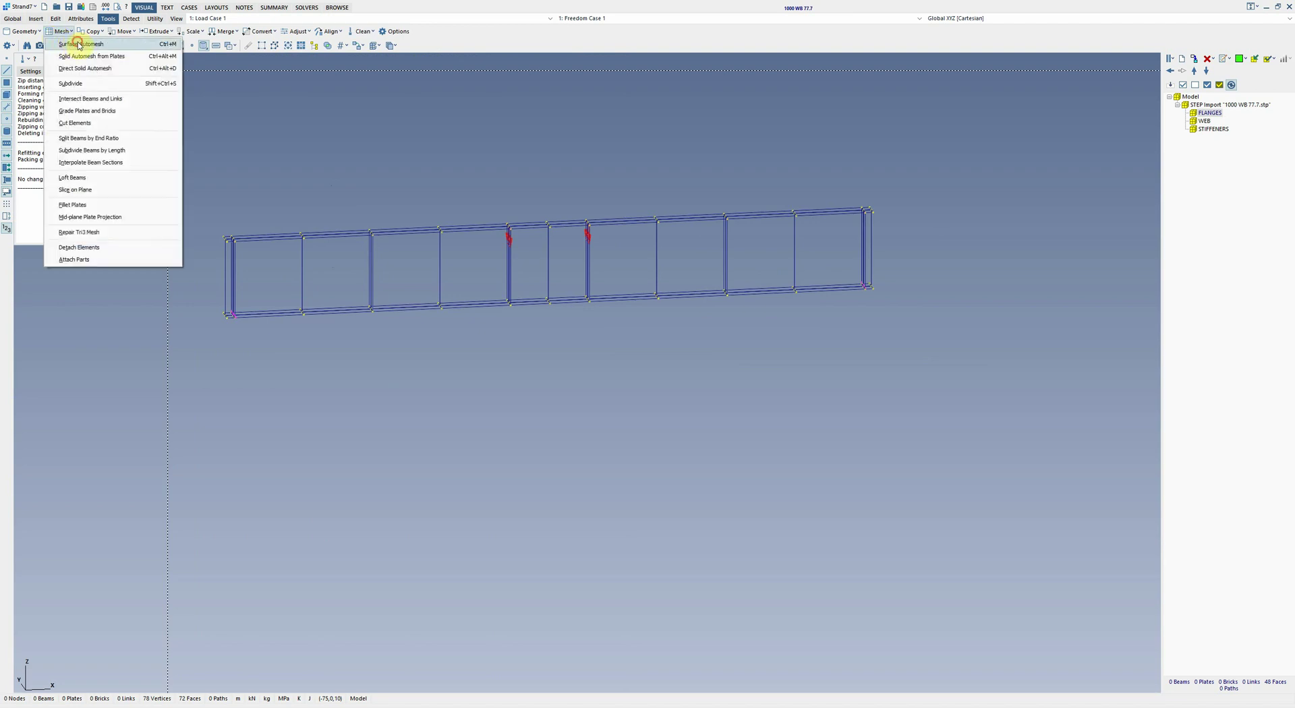
left_click(79, 44)
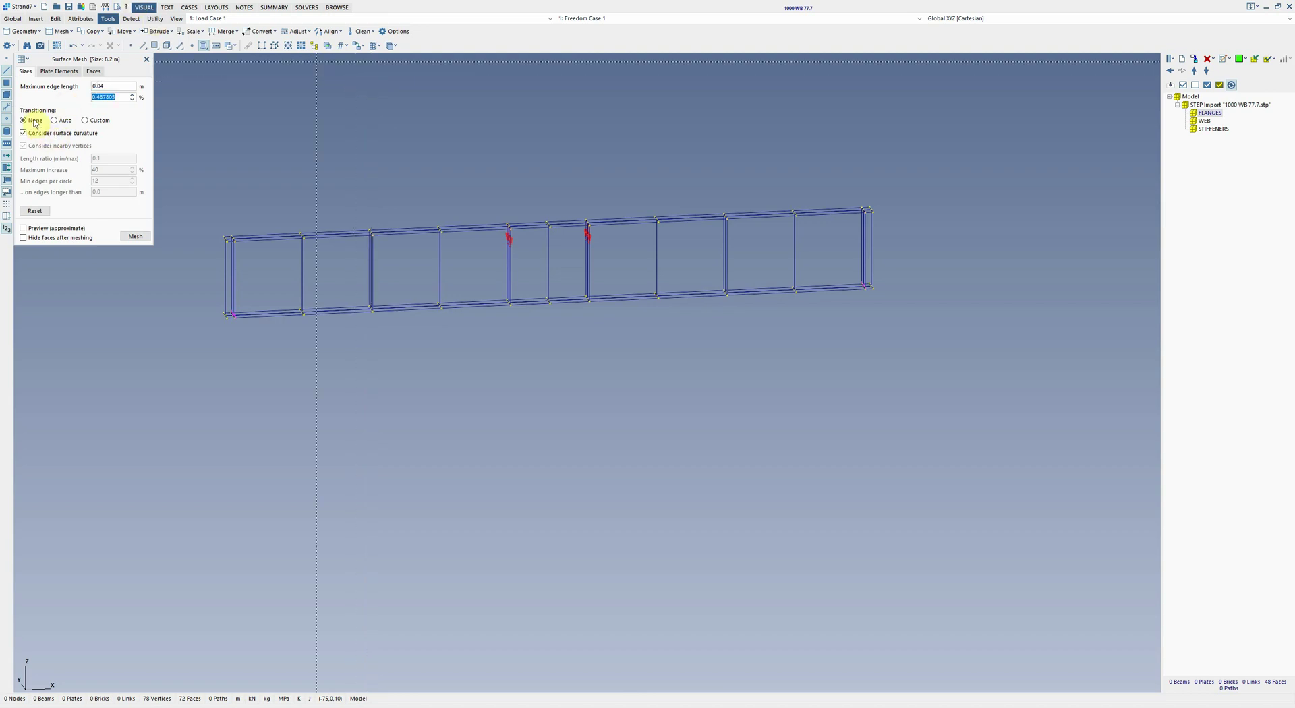
left_click(71, 73)
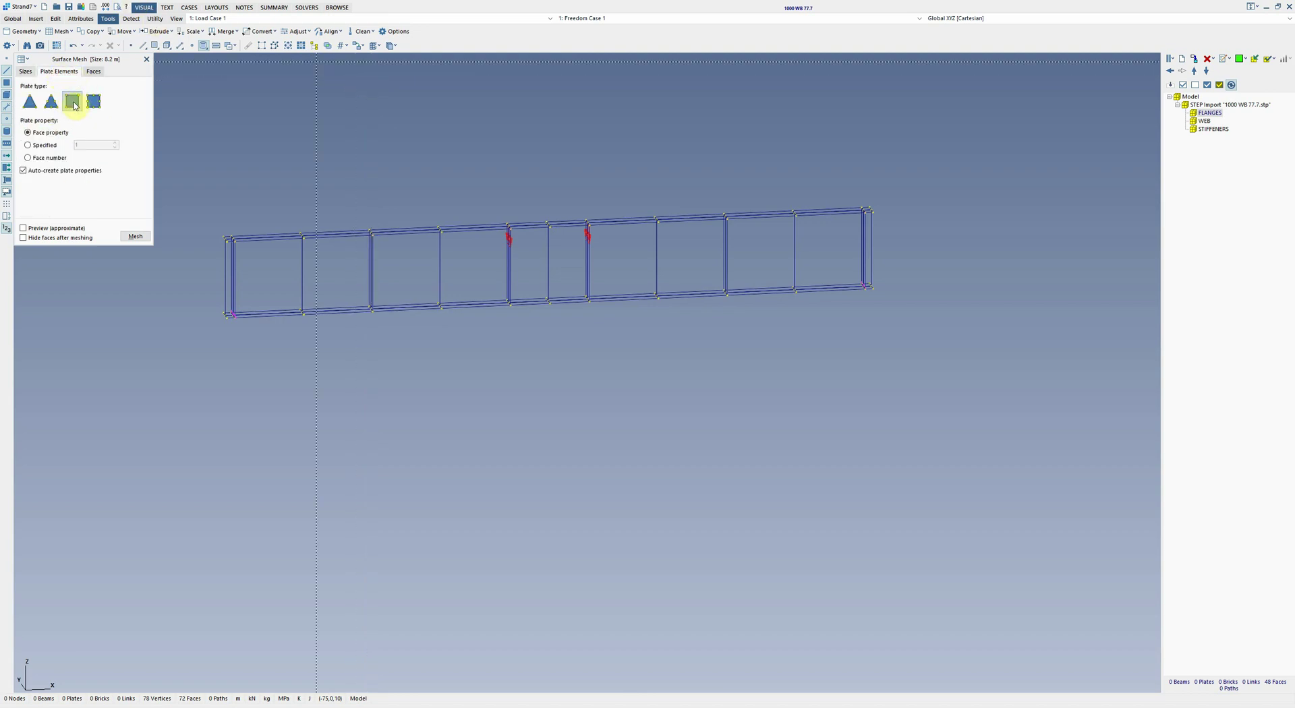
left_click(136, 236)
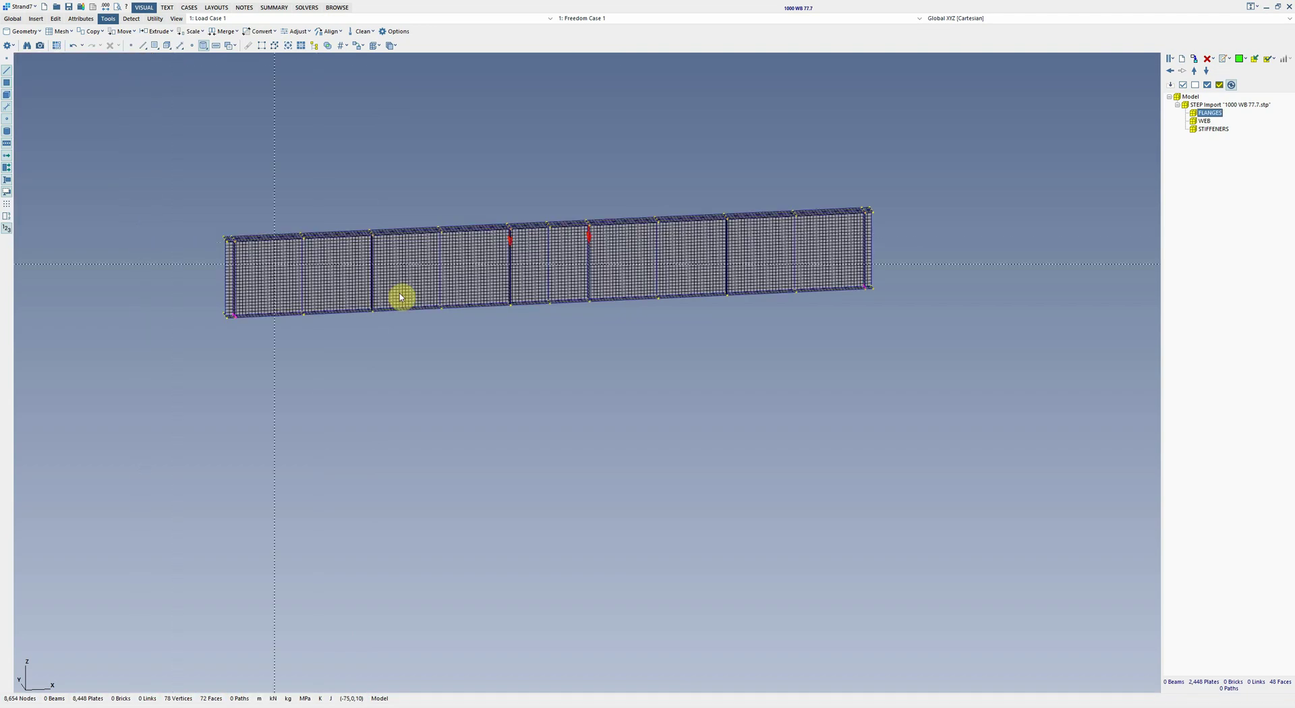
scroll(489, 241, "up", 2)
Step: Orbit and zoom around the meshed girder to inspect its 8,448 plates
right_click_drag(489, 241, 223, 413)
scroll(133, 307, "up", 2)
scroll(133, 307, "up", 3)
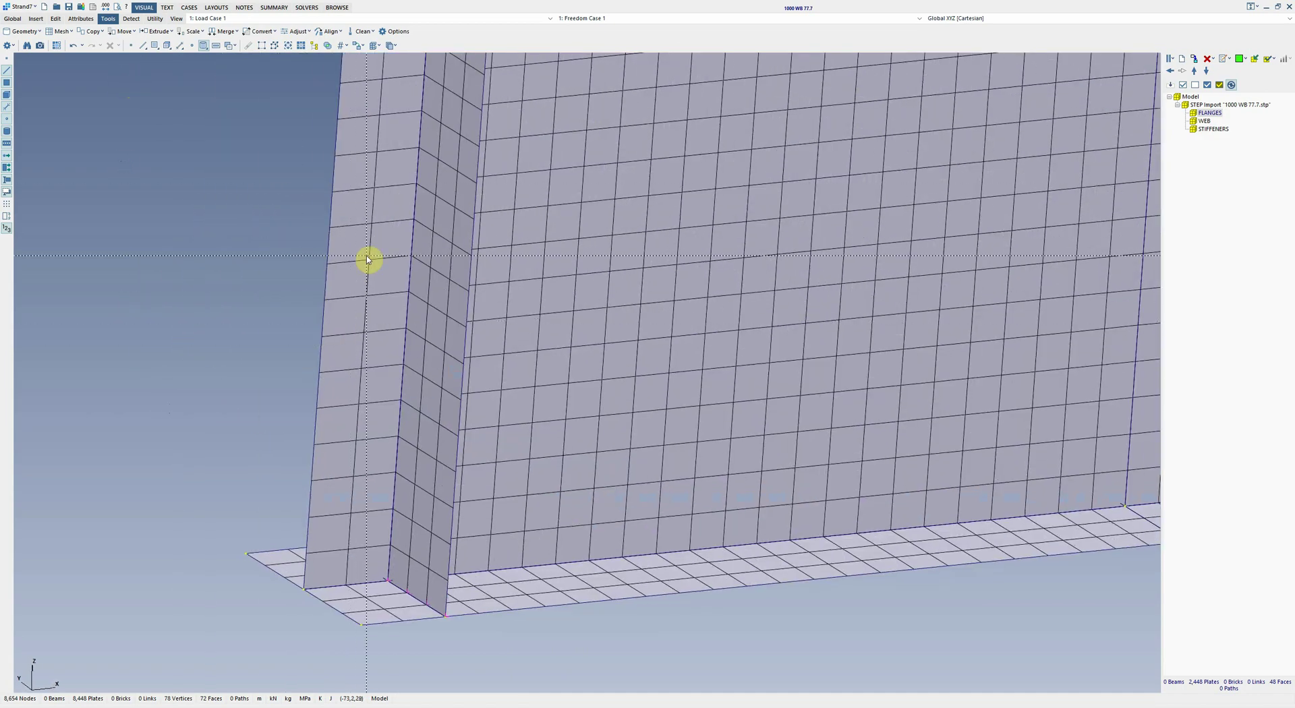
scroll(338, 425, "down", 4)
scroll(162, 584, "down", 2)
scroll(456, 454, "up", 3)
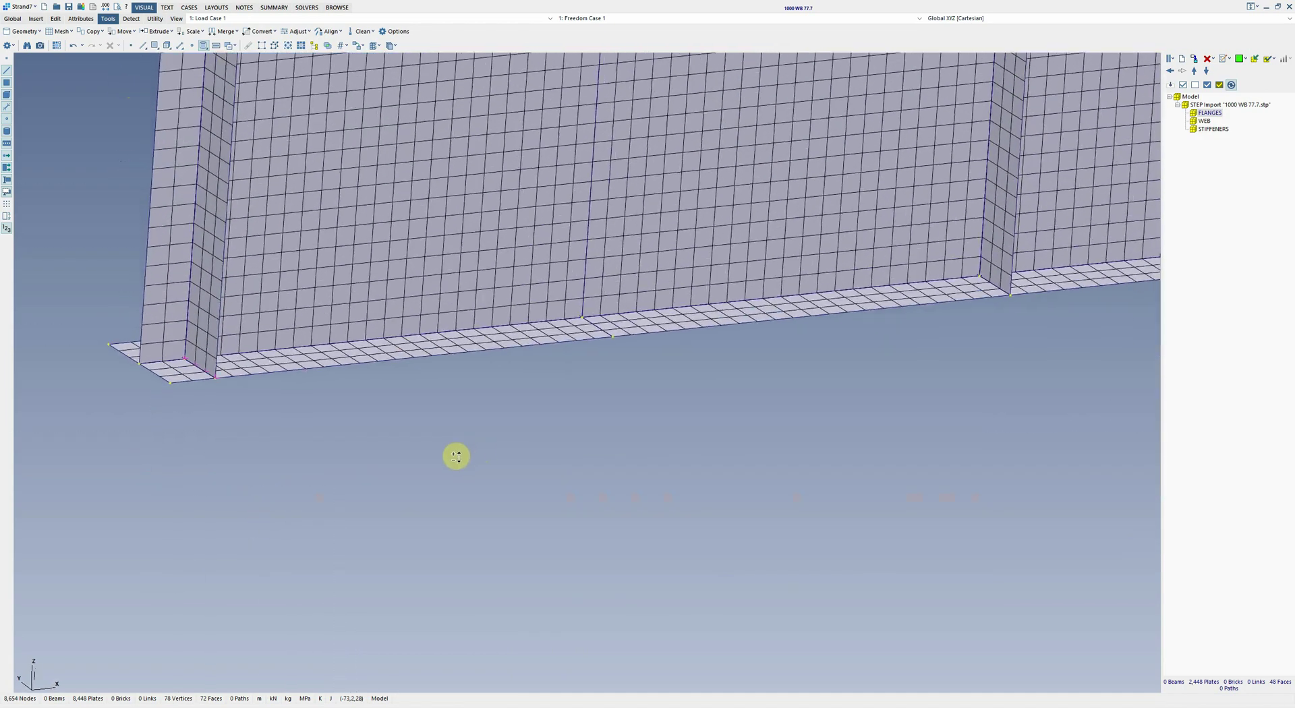
scroll(499, 396, "down", 4)
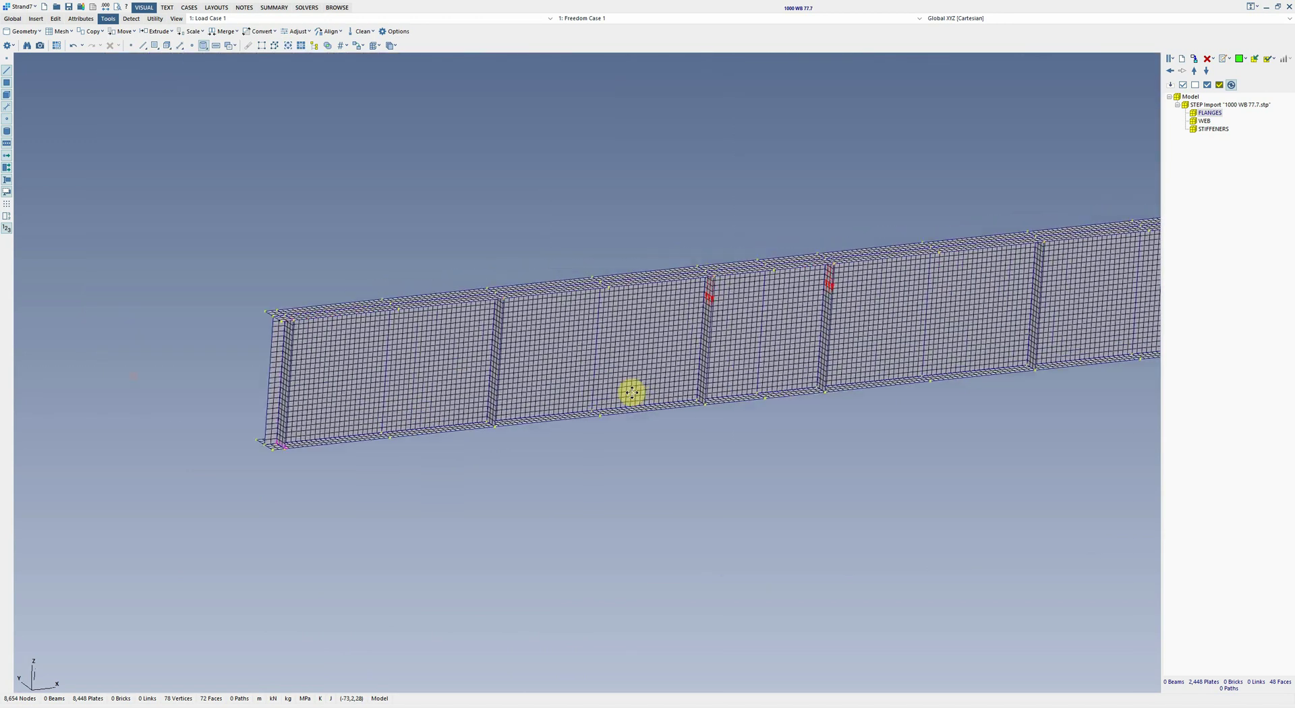
right_click_drag(630, 391, 513, 443)
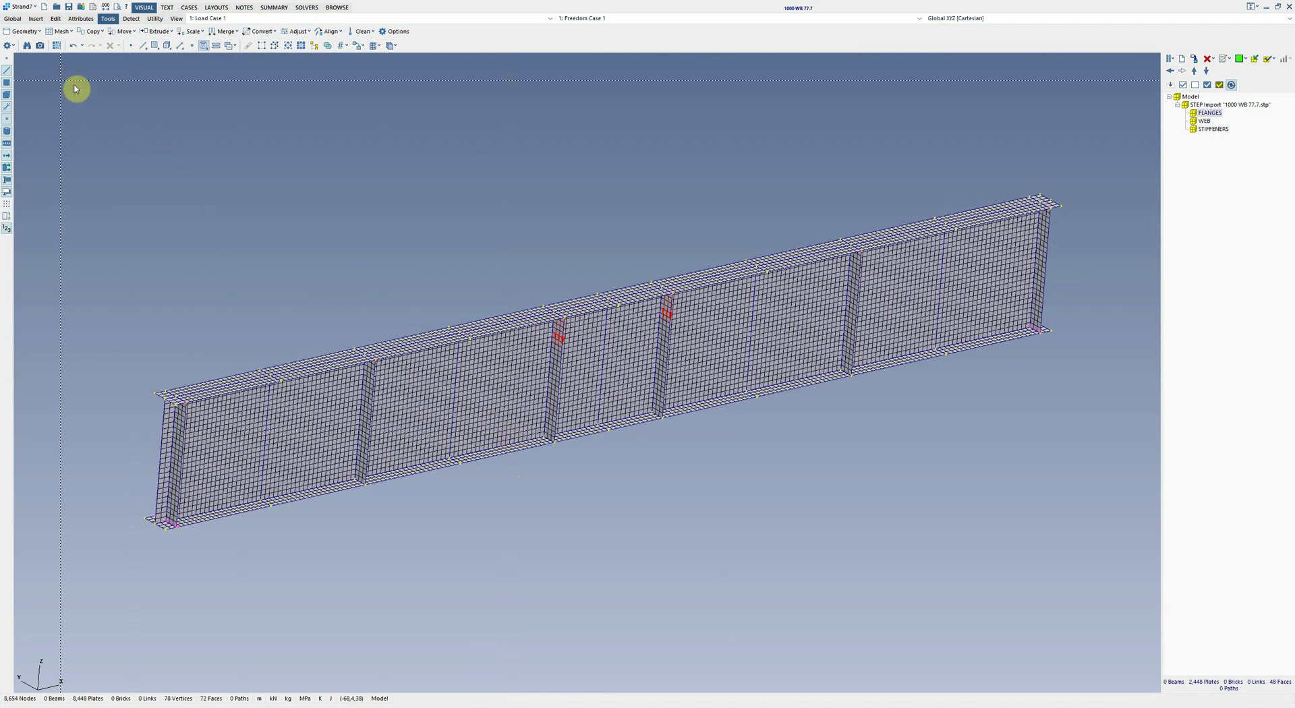
Step: Colour the plates with a discrete membrane thickness contour
key("ctrl+e")
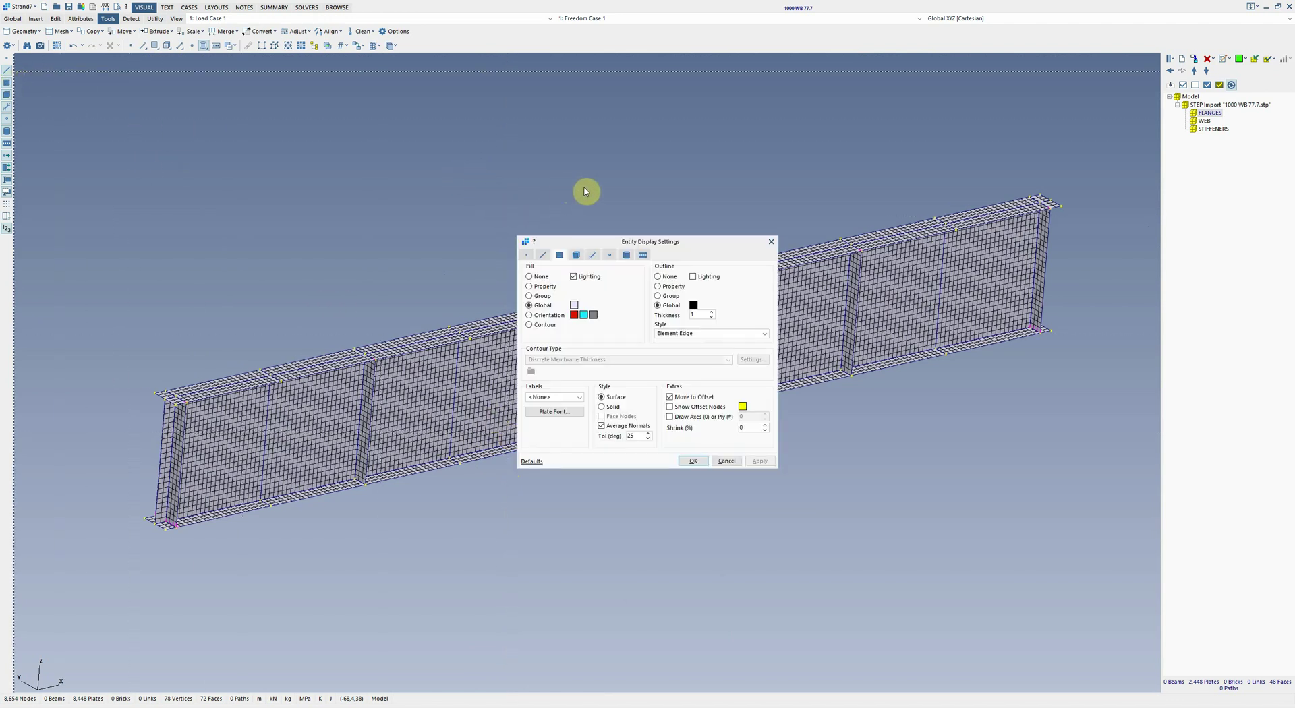
left_click(548, 328)
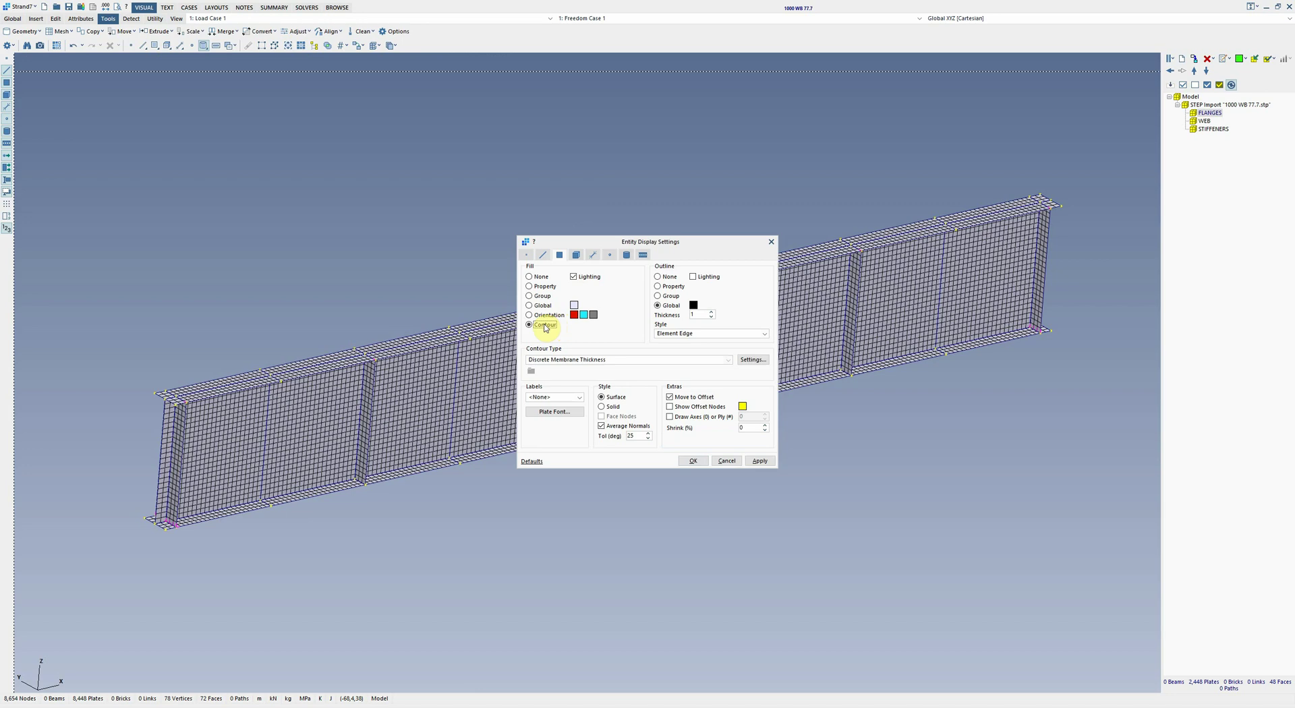
left_click(763, 459)
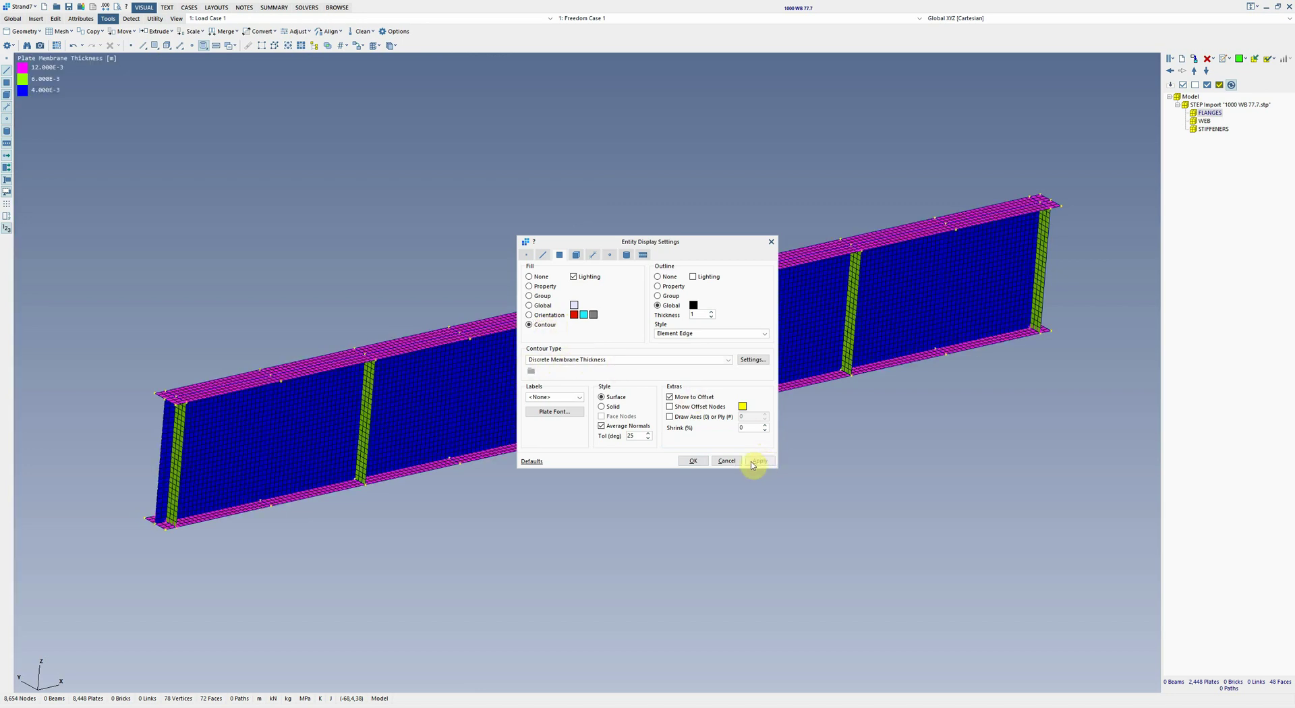
left_click(689, 461)
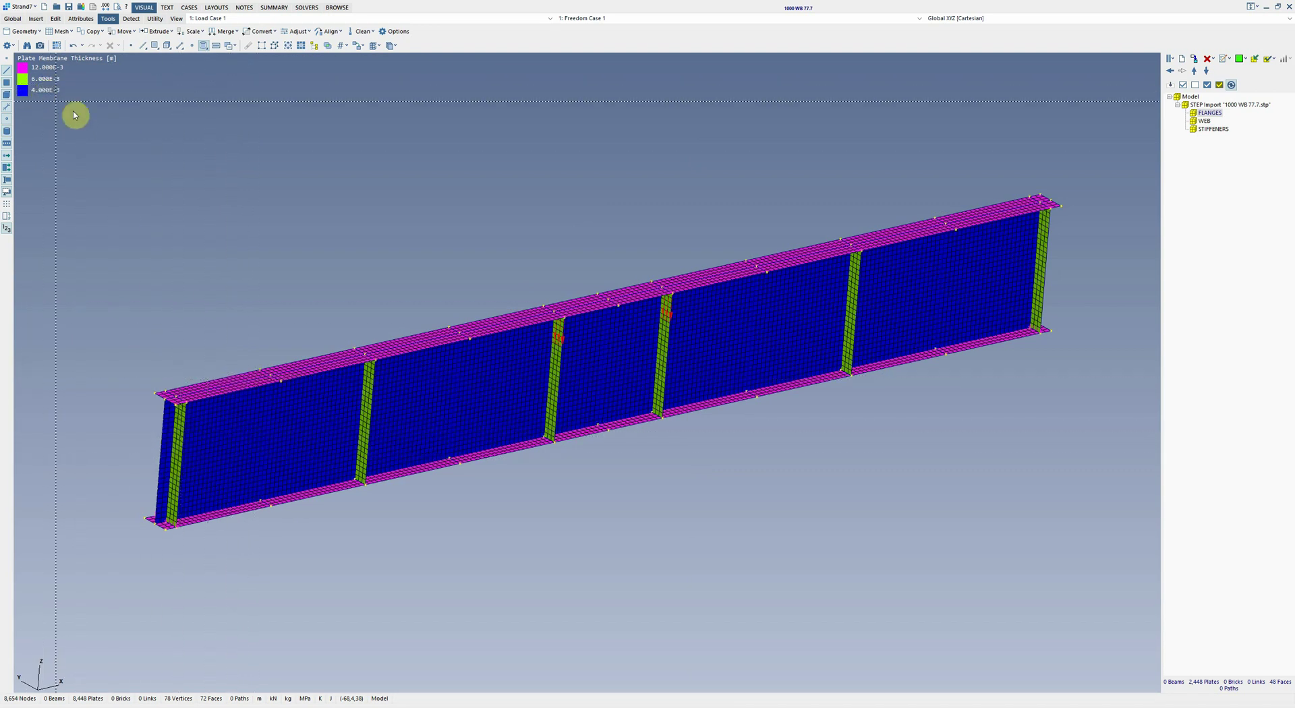
middle_click_drag(449, 268, 398, 289)
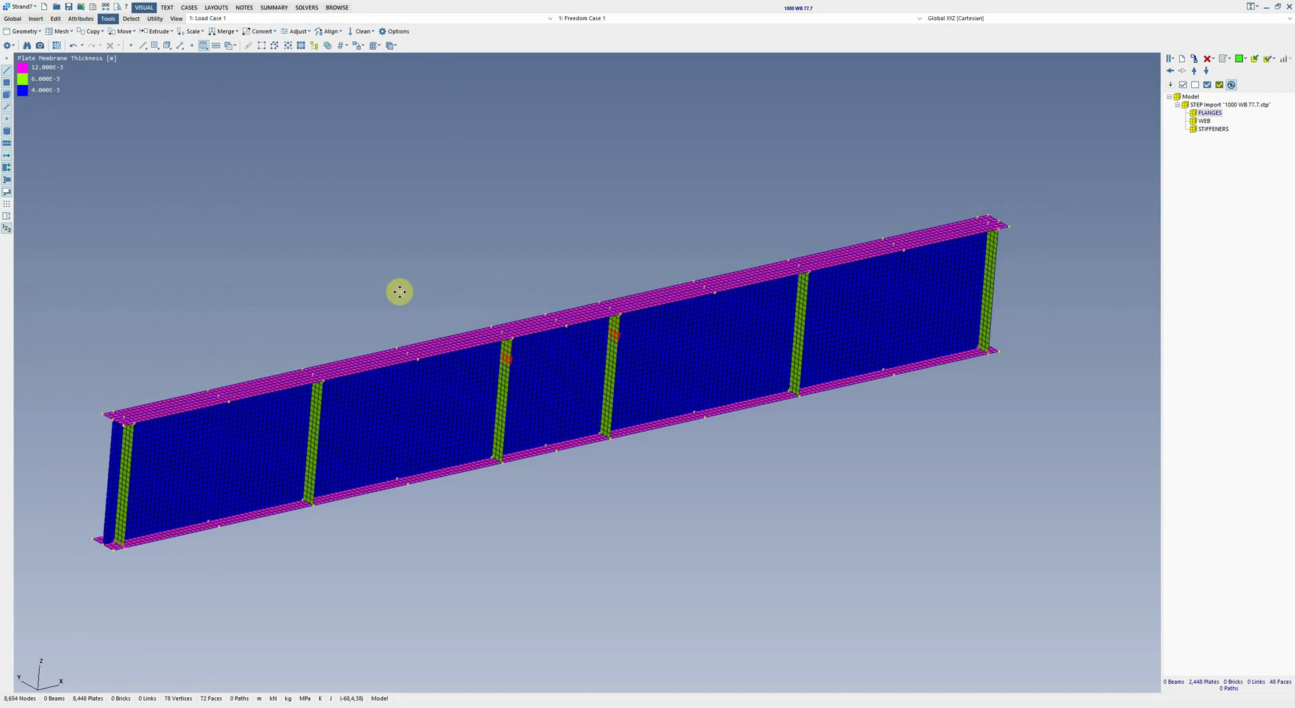
Step: Check the model summary showing a -2.000 kN total Z edge load, then return to the girder
left_click(274, 7)
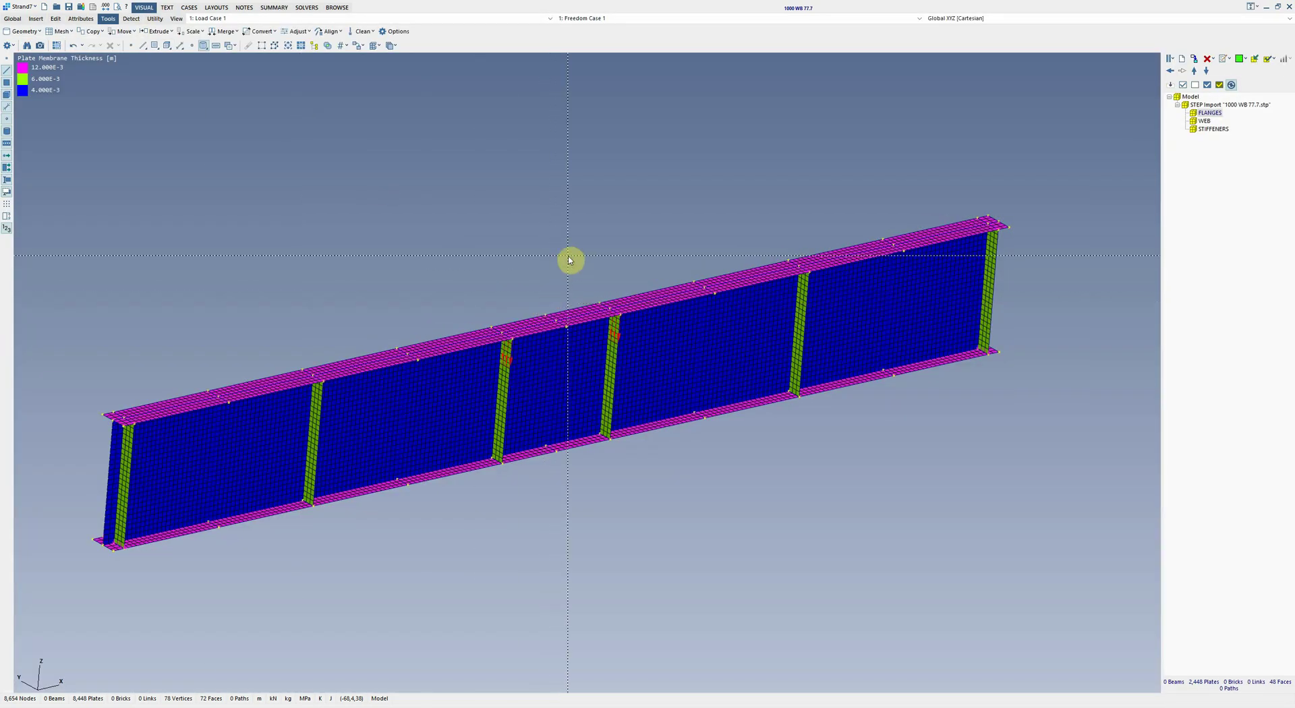
right_click_drag(570, 260, 552, 254)
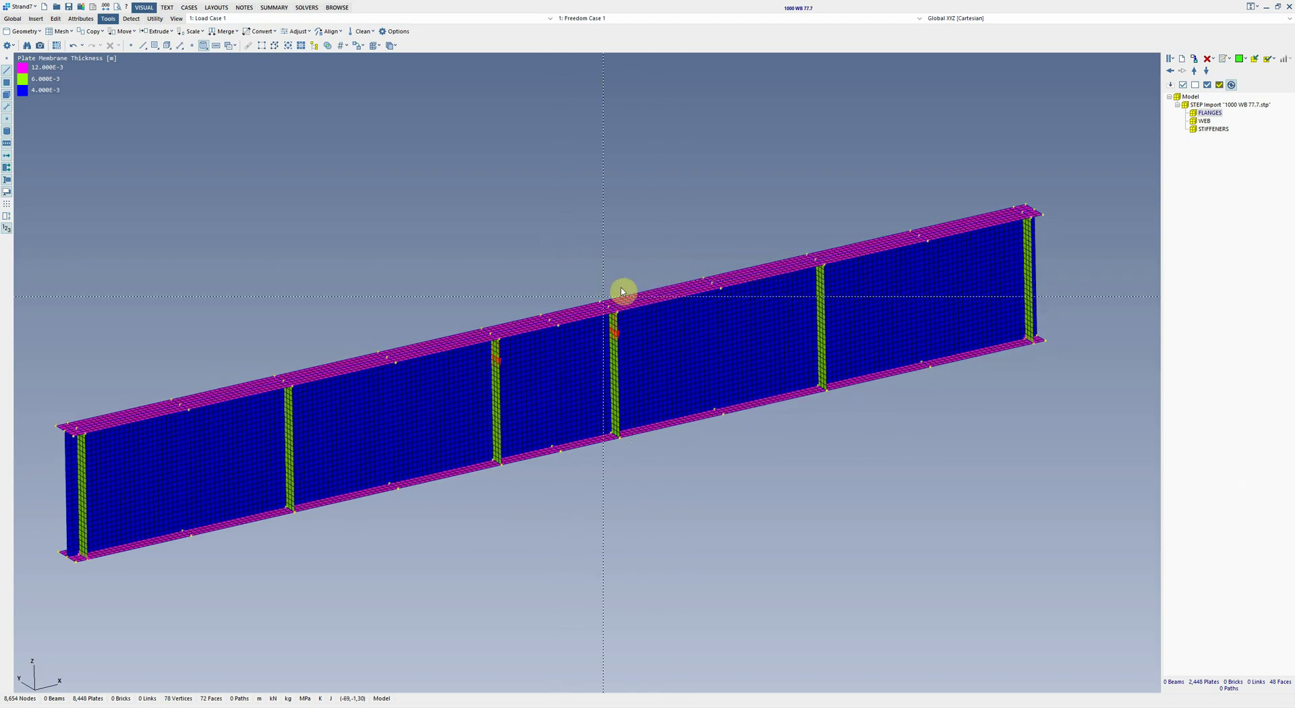
scroll(483, 432, "down", 2)
scroll(416, 531, "up", 1)
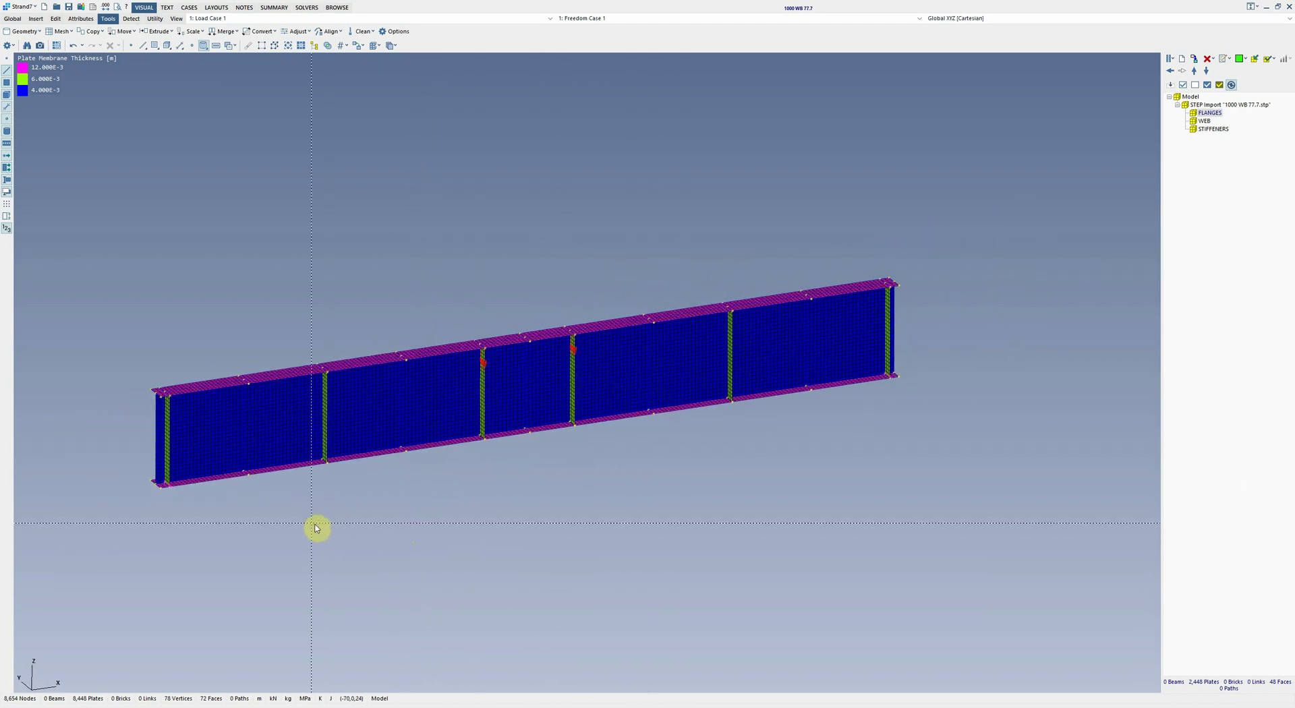
scroll(265, 484, "up", 2)
scroll(265, 484, "up", 1)
middle_click_drag(594, 414, 535, 408)
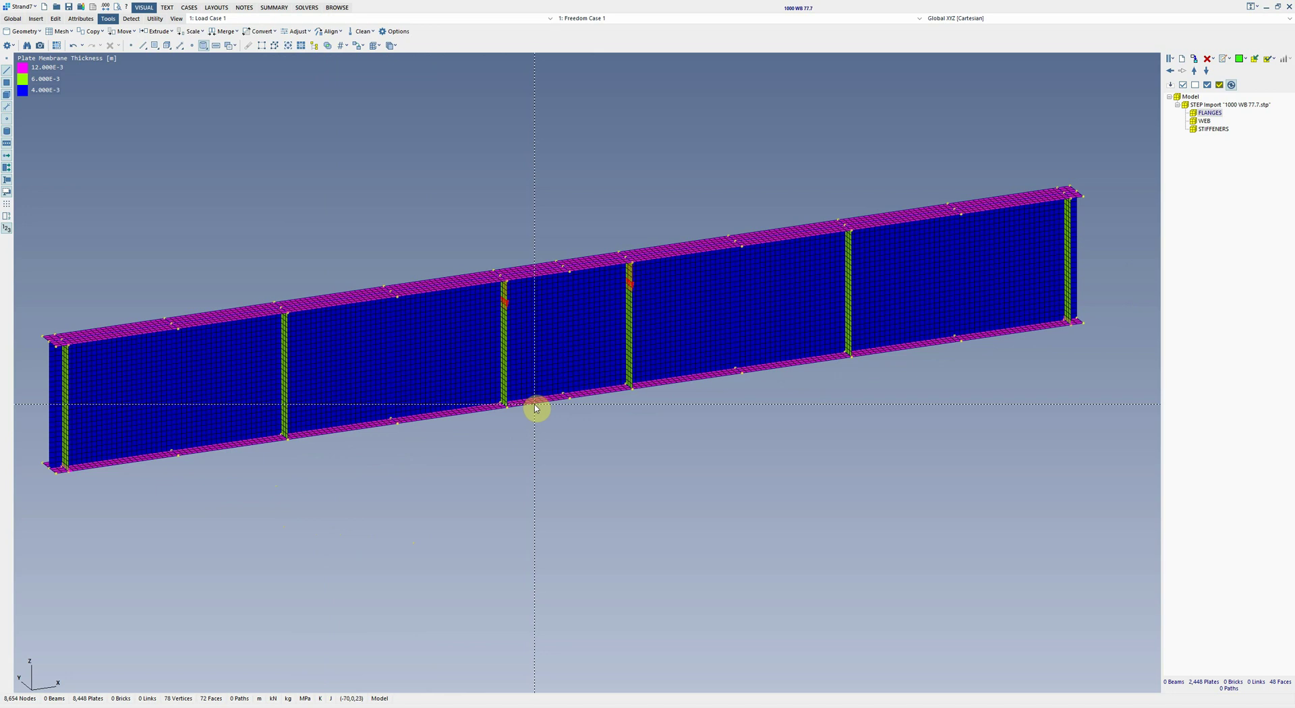
Step: Open the Load page of the Nonlinear Static solver settings
left_click(312, 10)
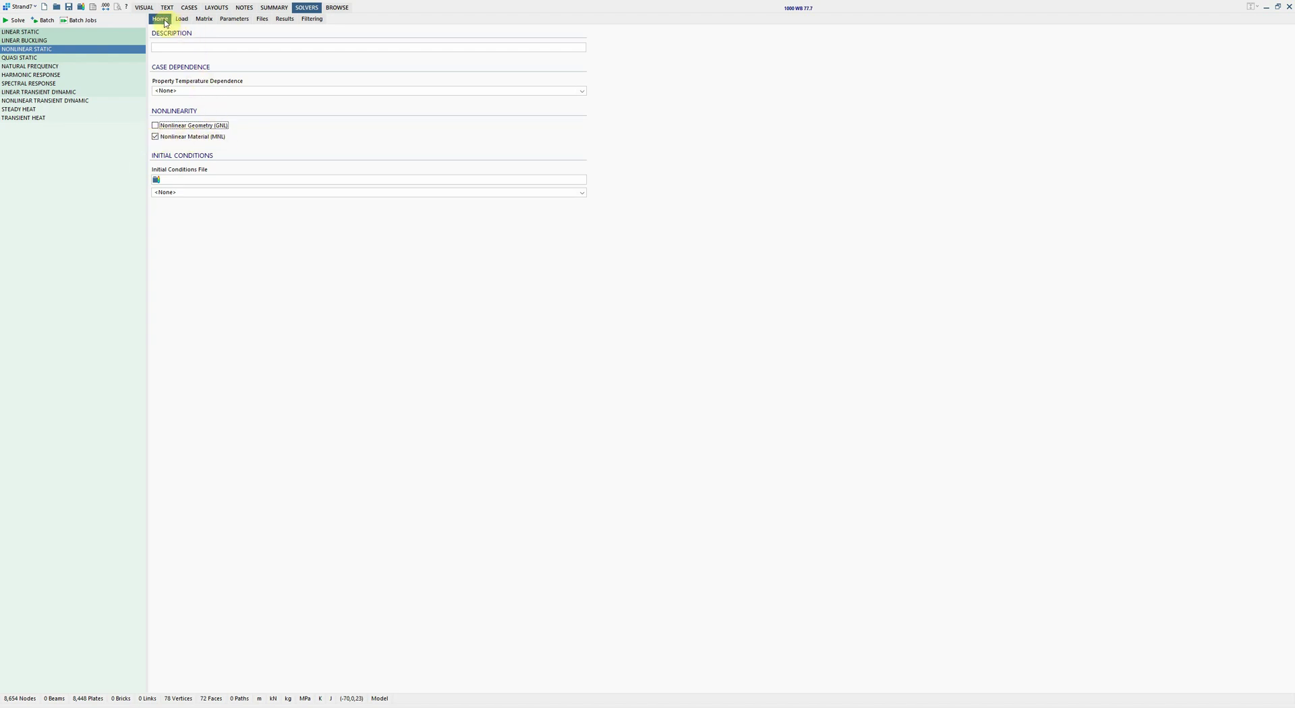
left_click(183, 20)
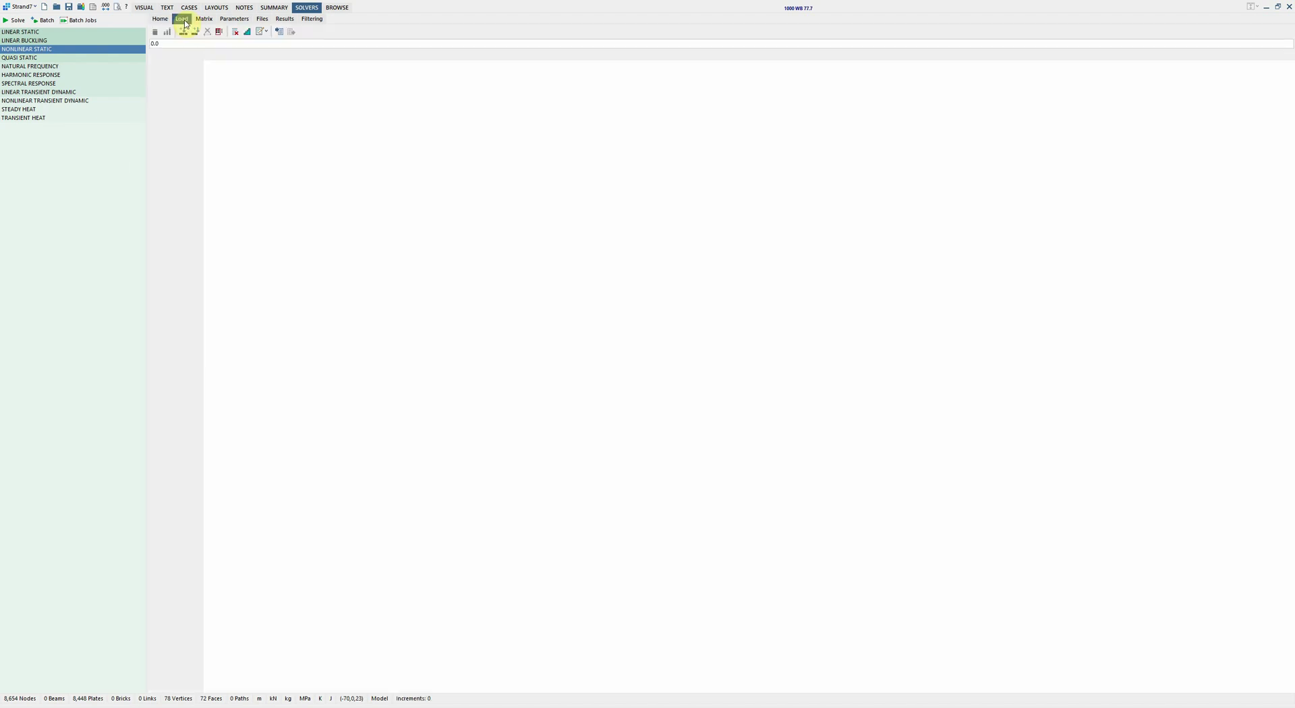
Step: Auto-create 51 load increments for Load Case 1 from 0 to 500
left_click(248, 33)
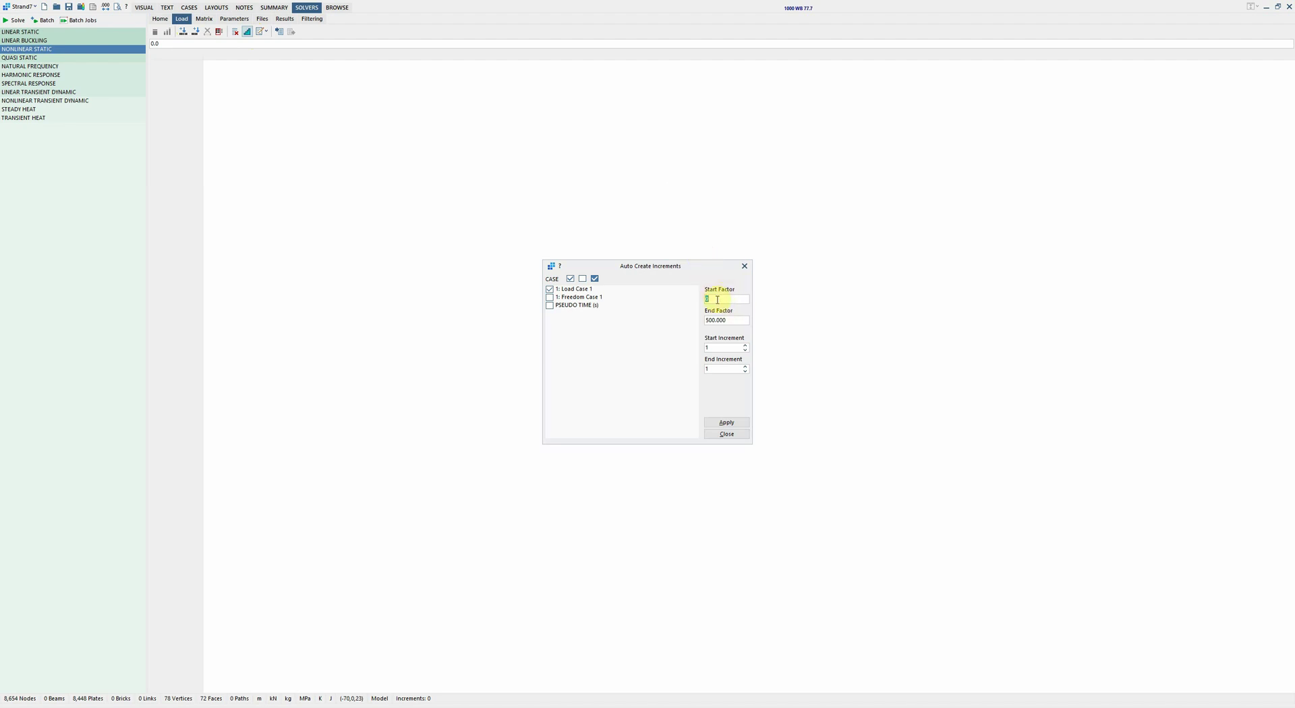
left_click(708, 318)
type("51")
left_click(729, 423)
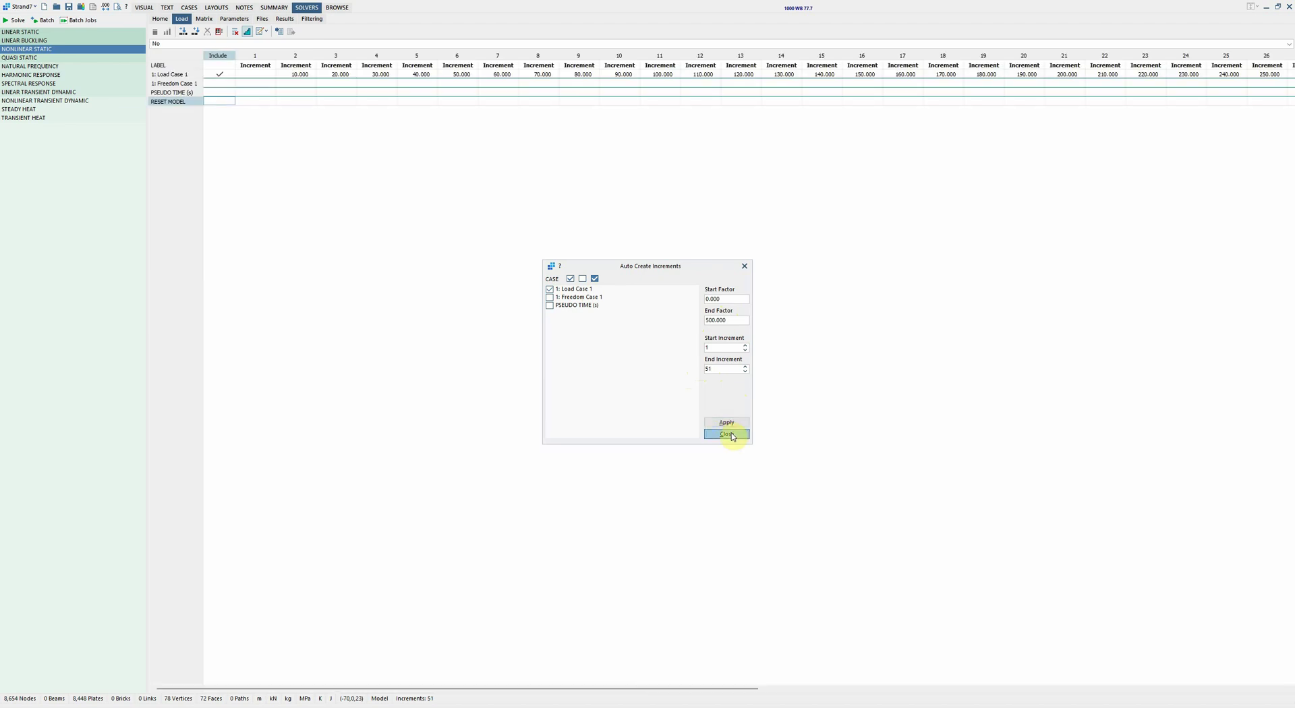
left_click(727, 434)
Step: Check the generated load factors and include Freedom Case 1 in the increments
left_click(291, 75)
left_click(337, 75)
left_click(378, 75)
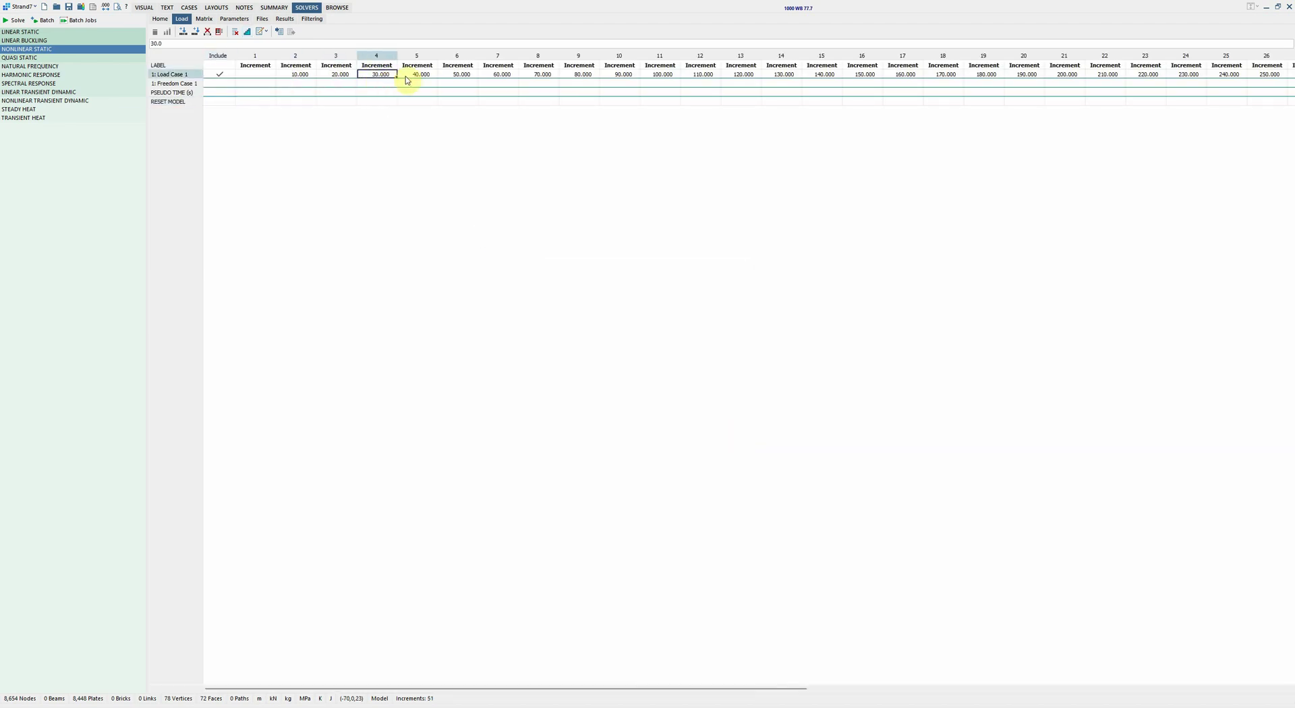
left_click(419, 75)
left_click(460, 74)
left_click(514, 74)
left_click(541, 75)
left_click(572, 76)
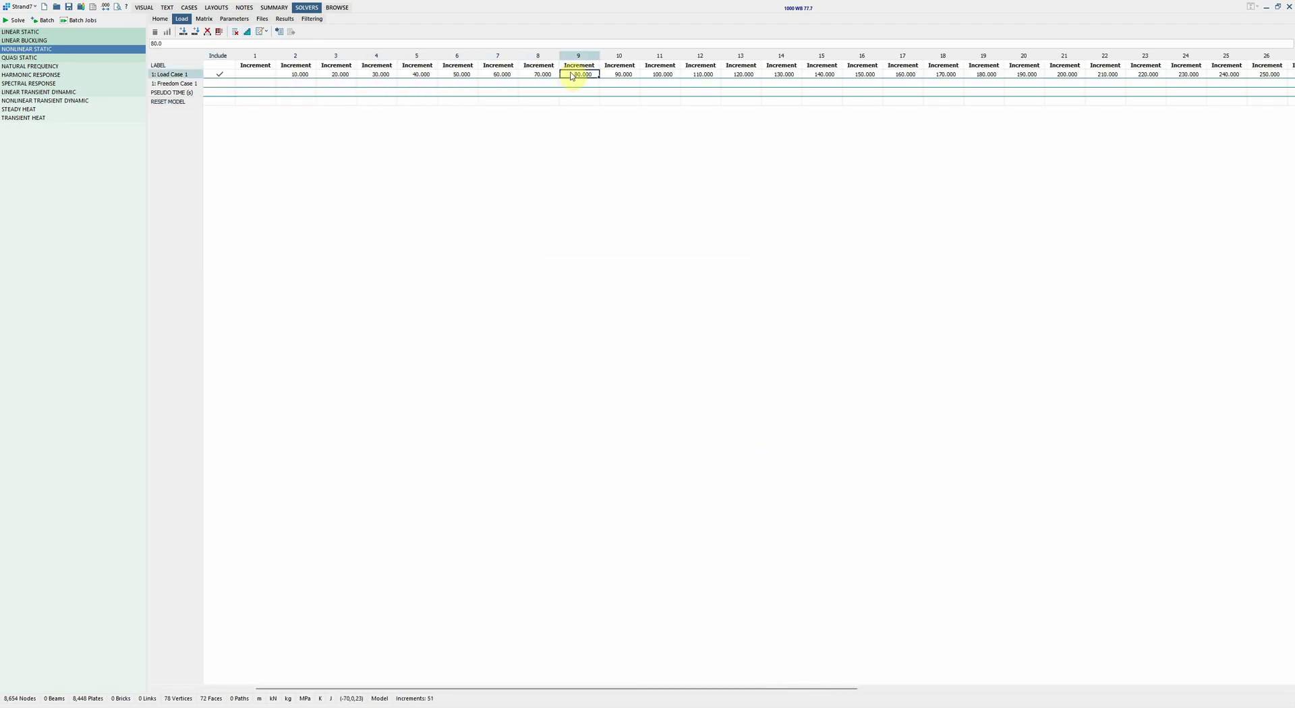
left_click(223, 85)
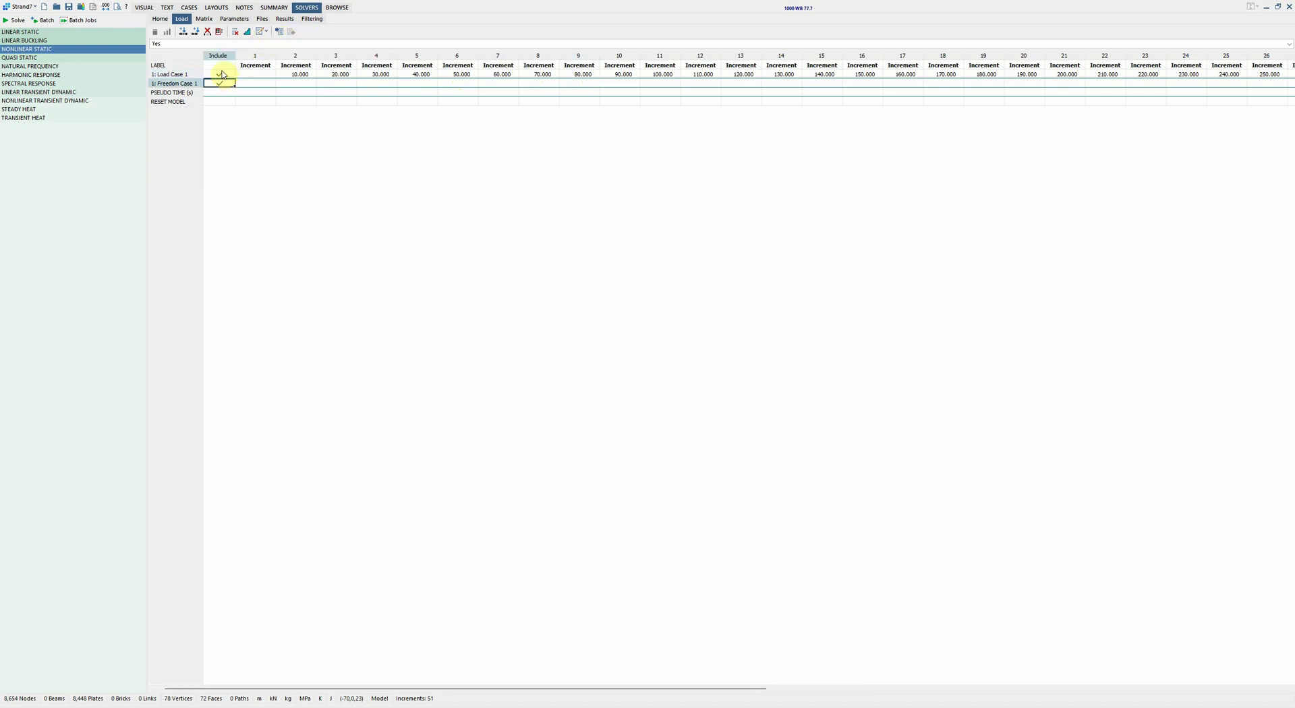
left_click(209, 20)
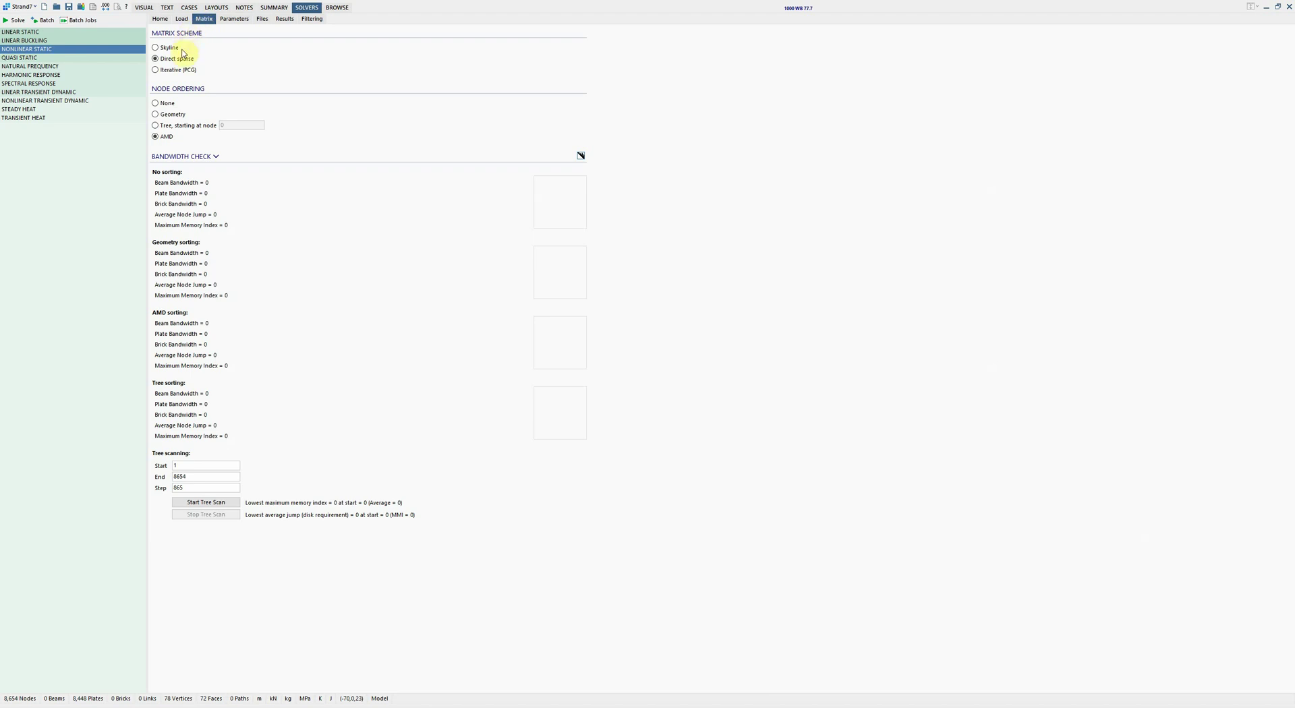
Step: Set the solver's automatic sub-stepping to displacement control (arc length)
left_click(237, 19)
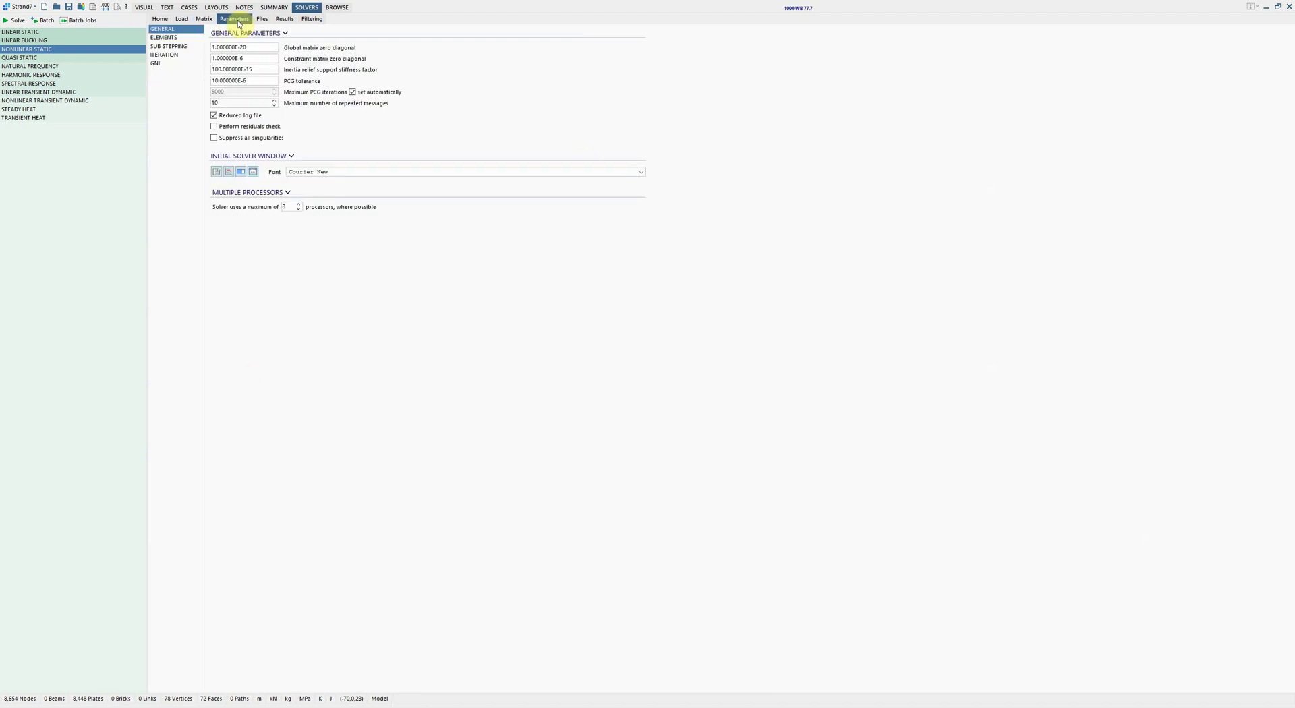
left_click(170, 47)
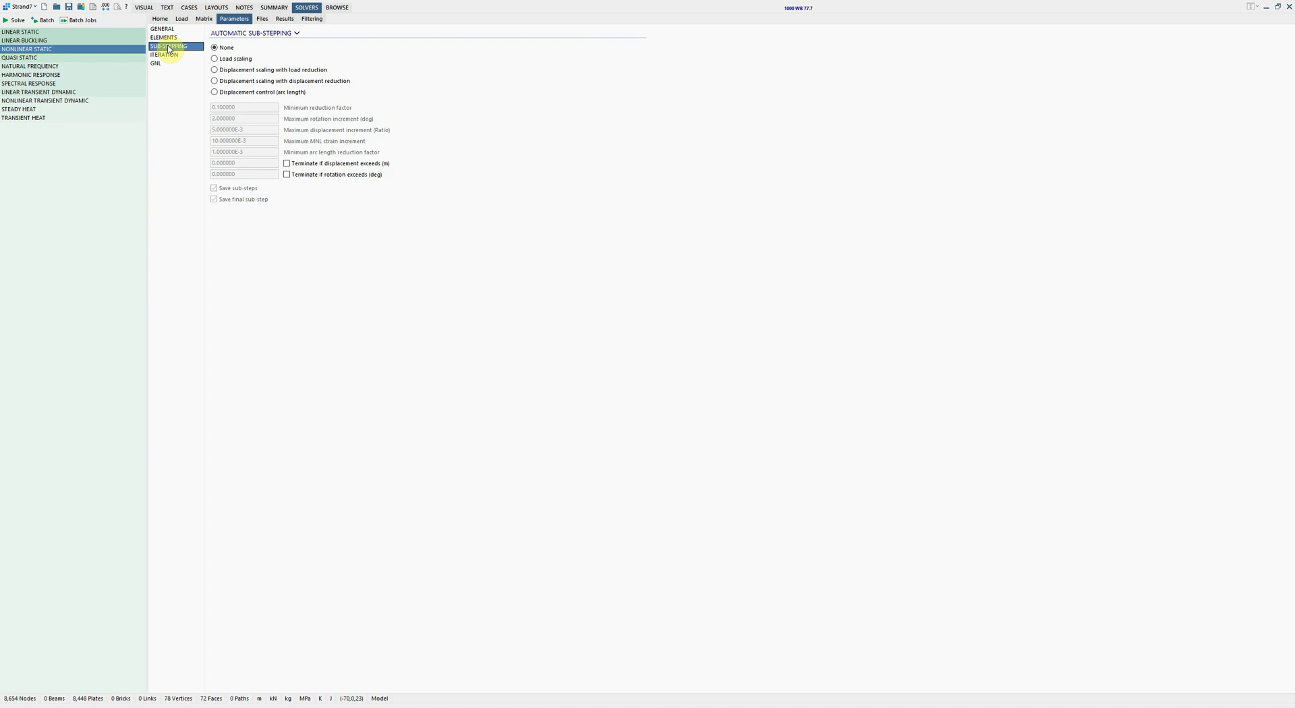
left_click(271, 93)
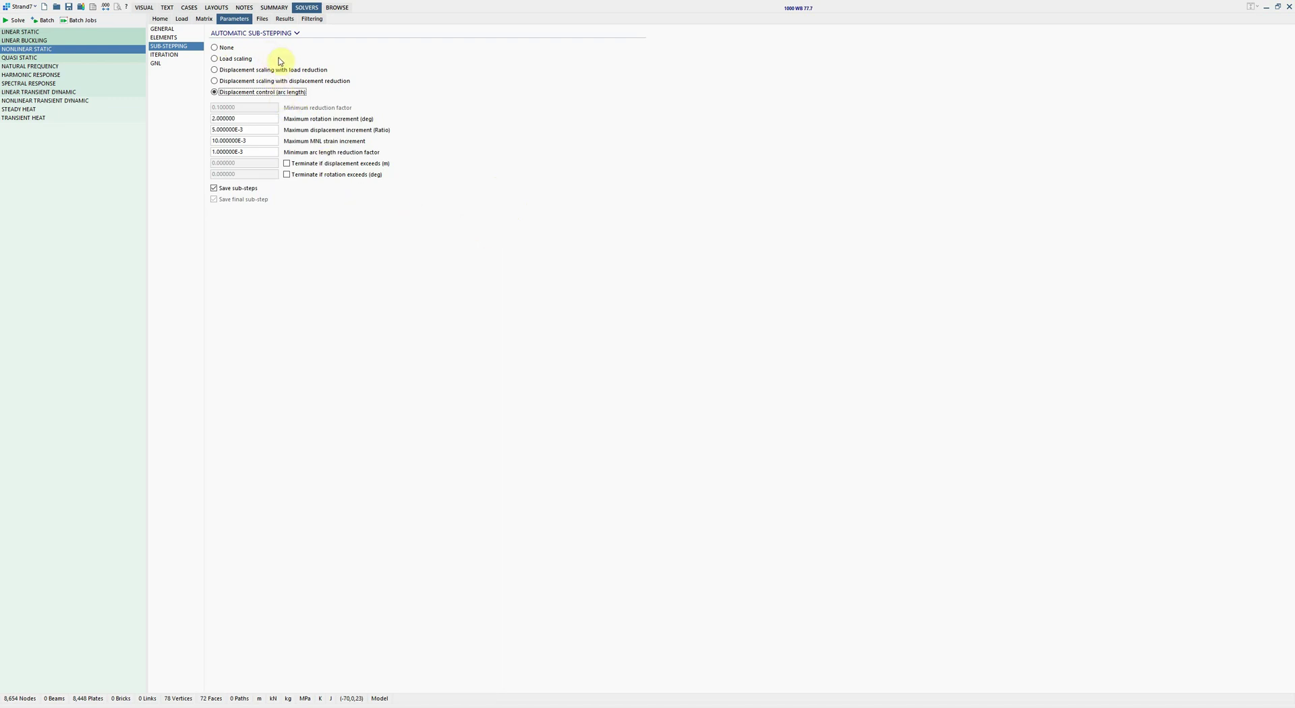
left_click(160, 18)
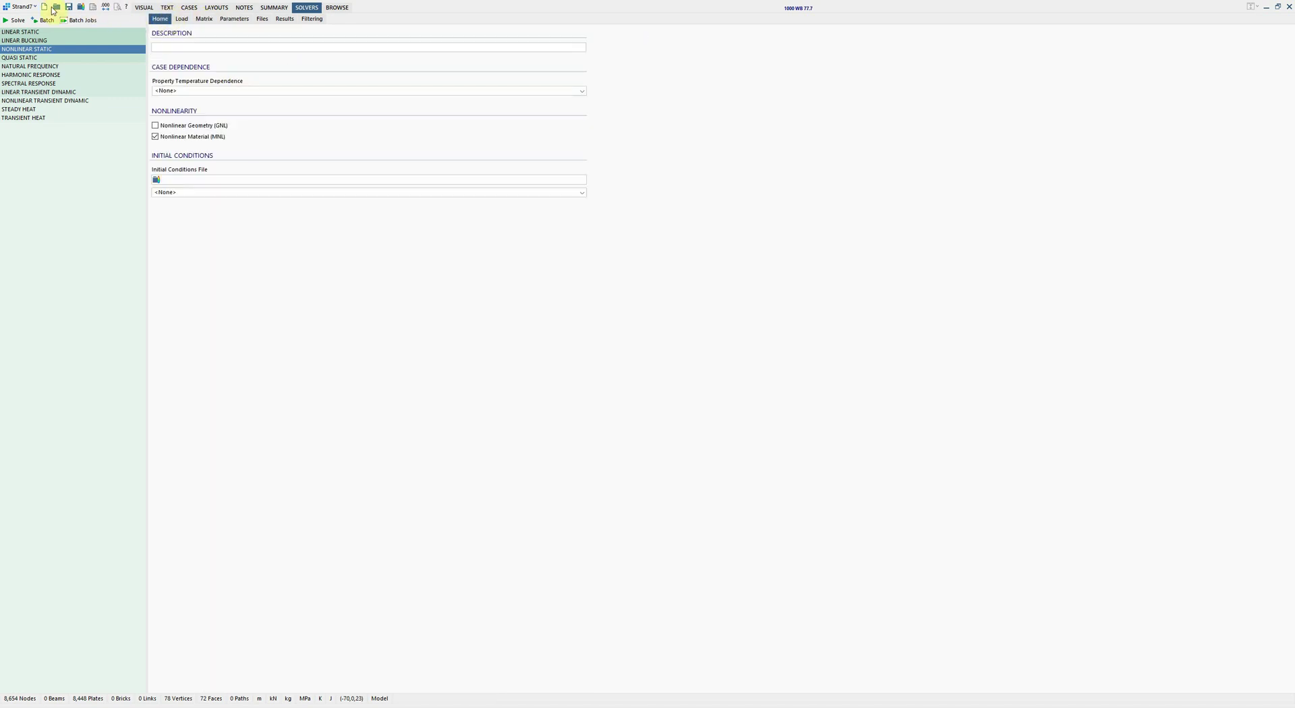
Step: Run the nonlinear static solve, terminate it at increment 42 of 51, and list result files
left_click(16, 21)
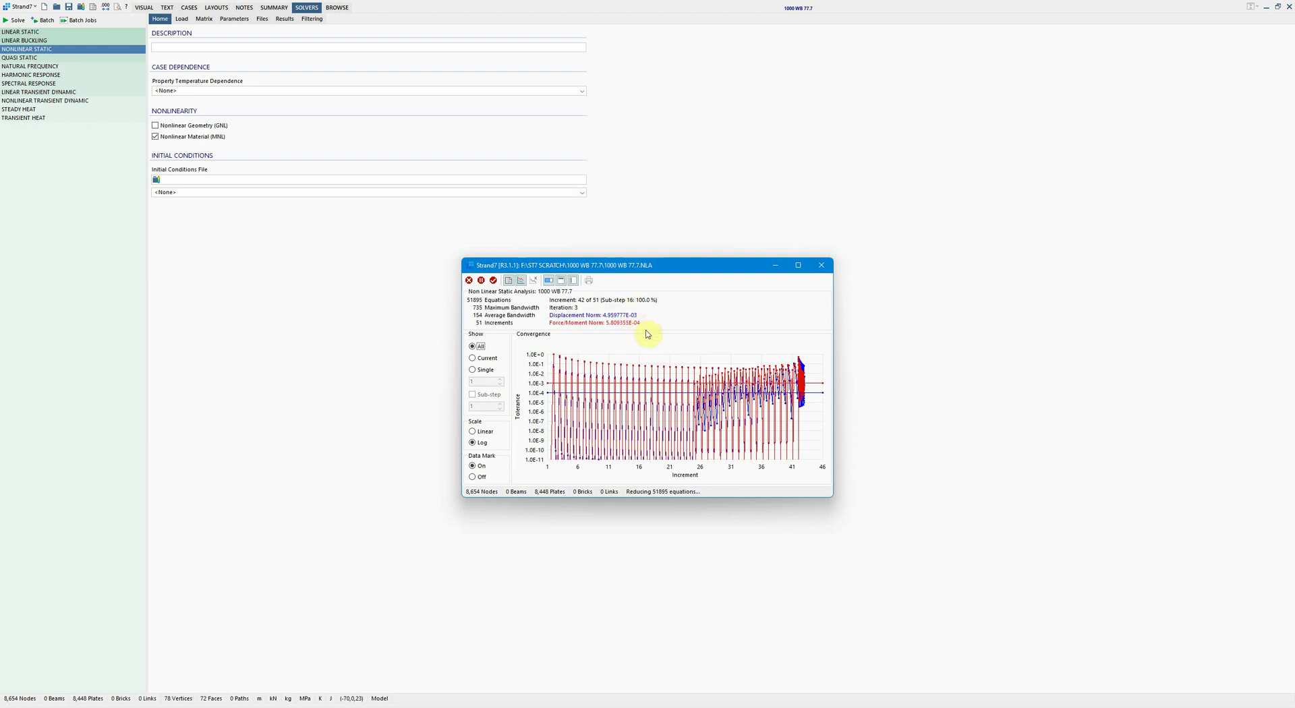
left_click(822, 269)
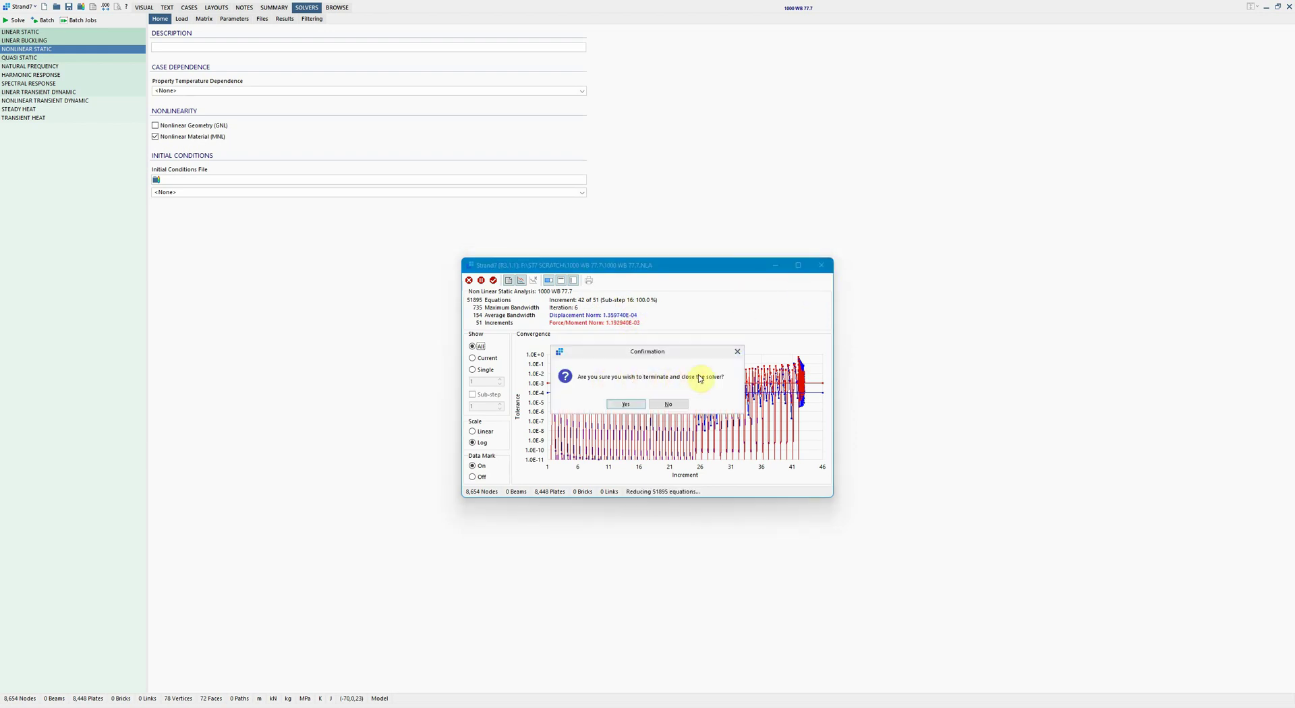
left_click(626, 404)
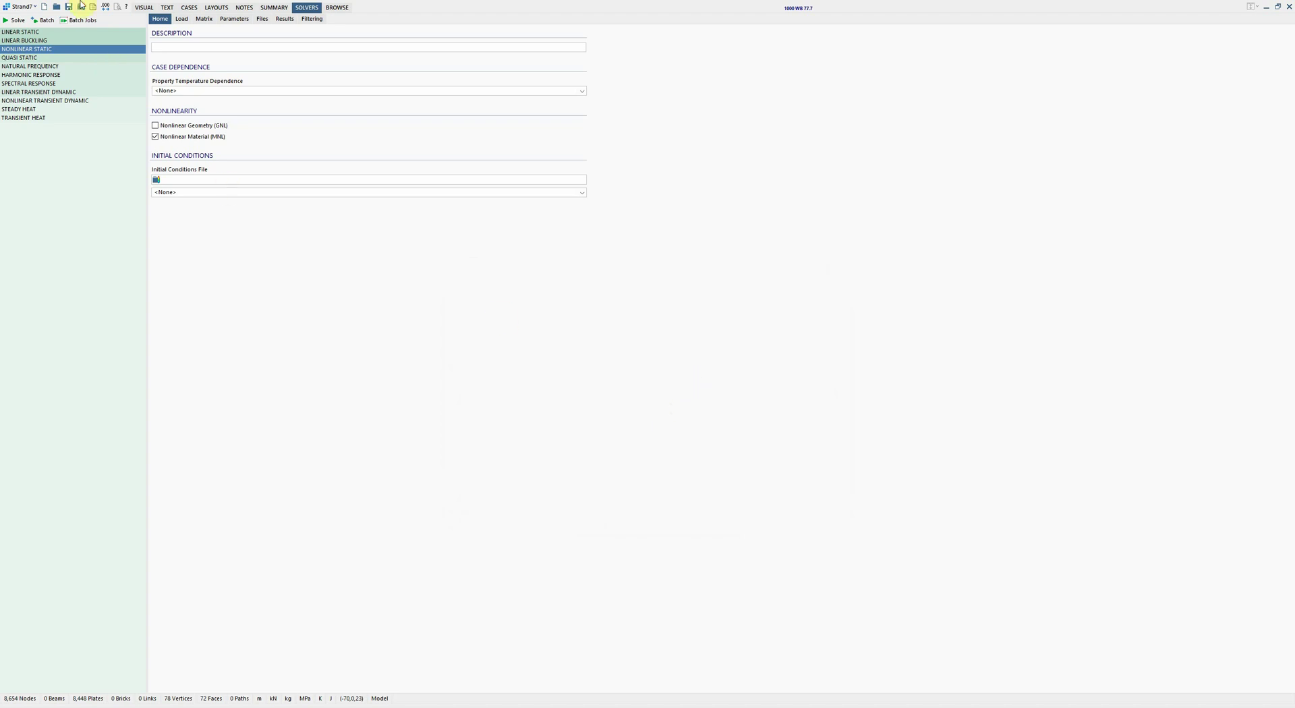
left_click(81, 9)
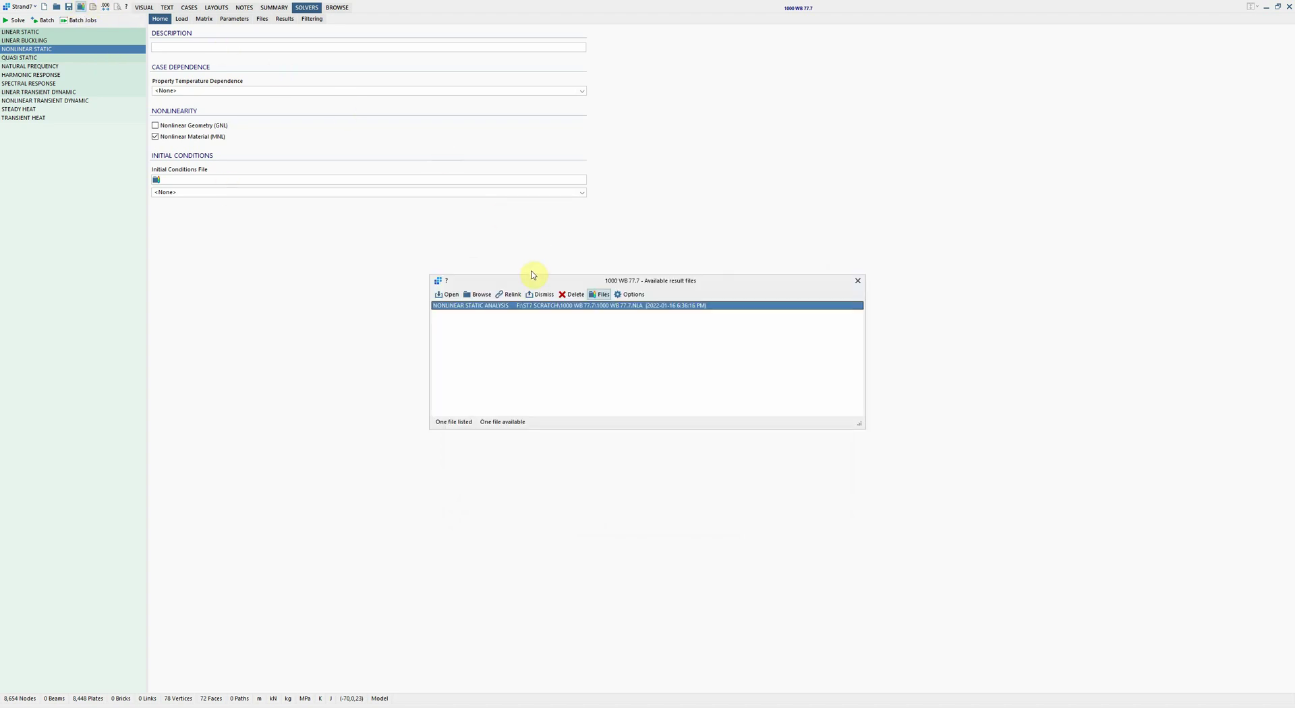
Step: Load the nonlinear result file and display the plates solid with no outlines
double_click(484, 310)
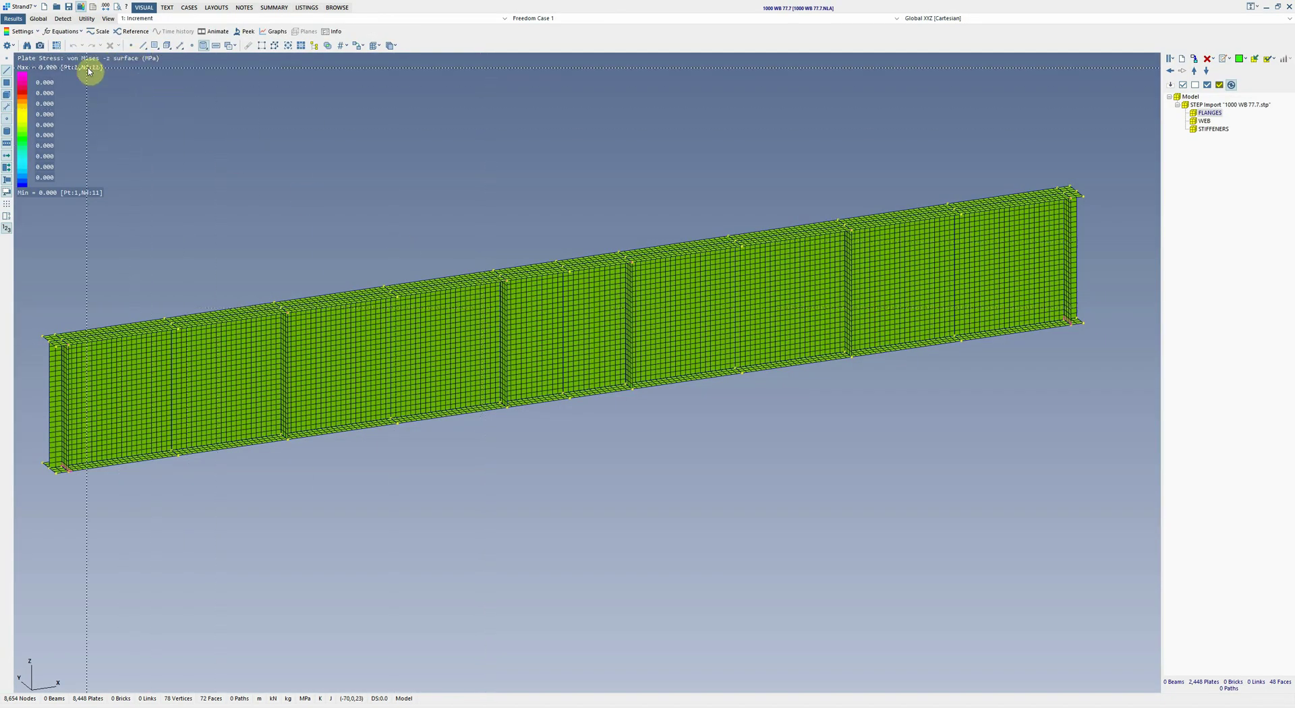
left_click(6, 87)
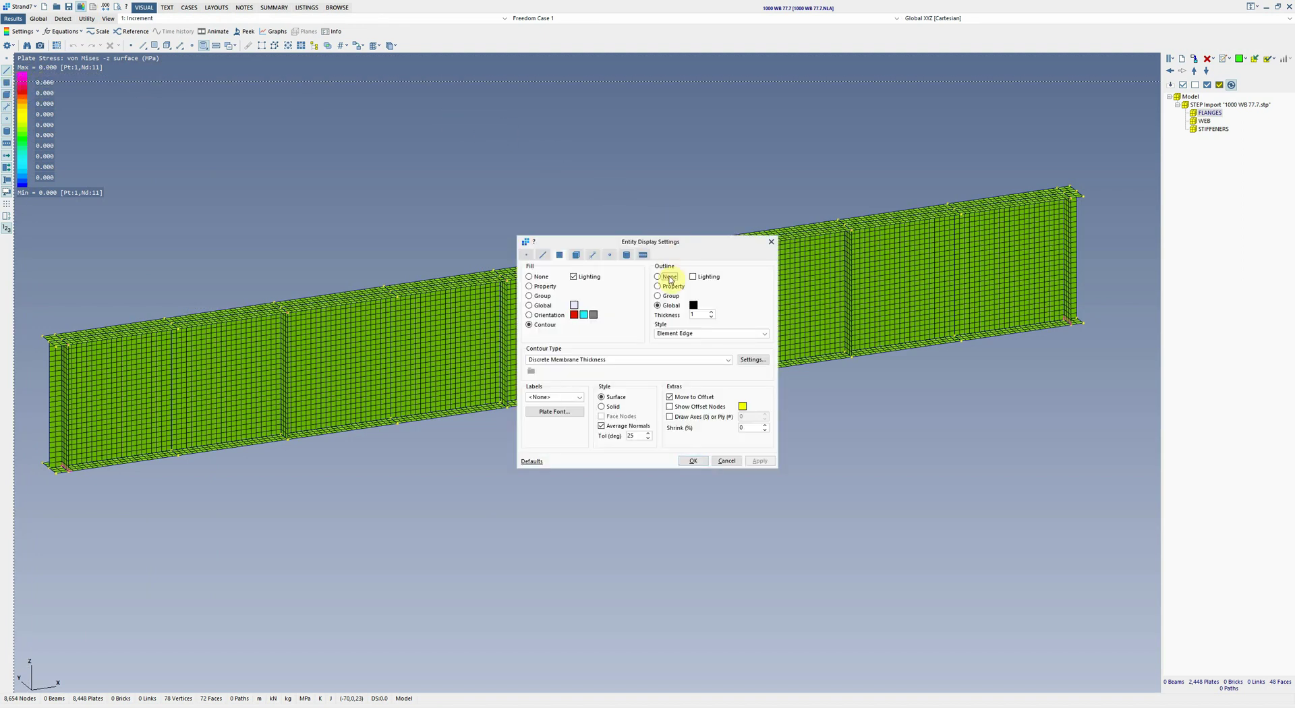
left_click(670, 277)
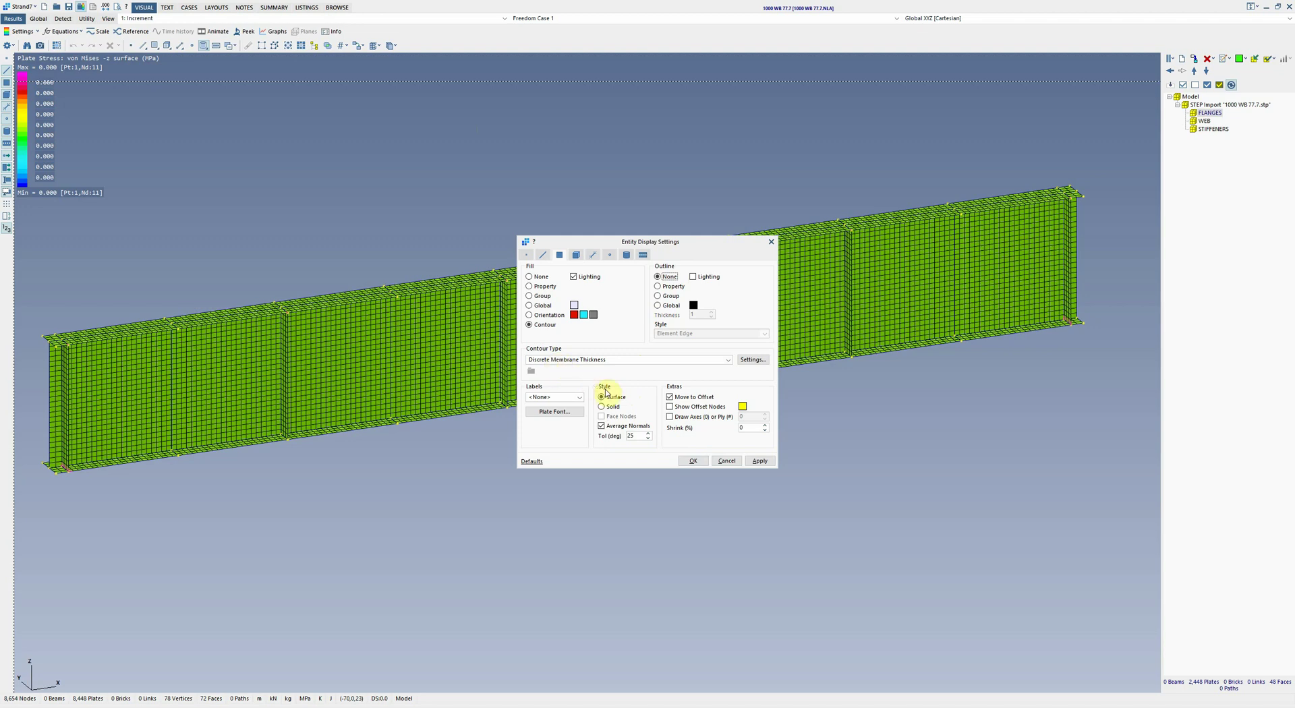
left_click(695, 460)
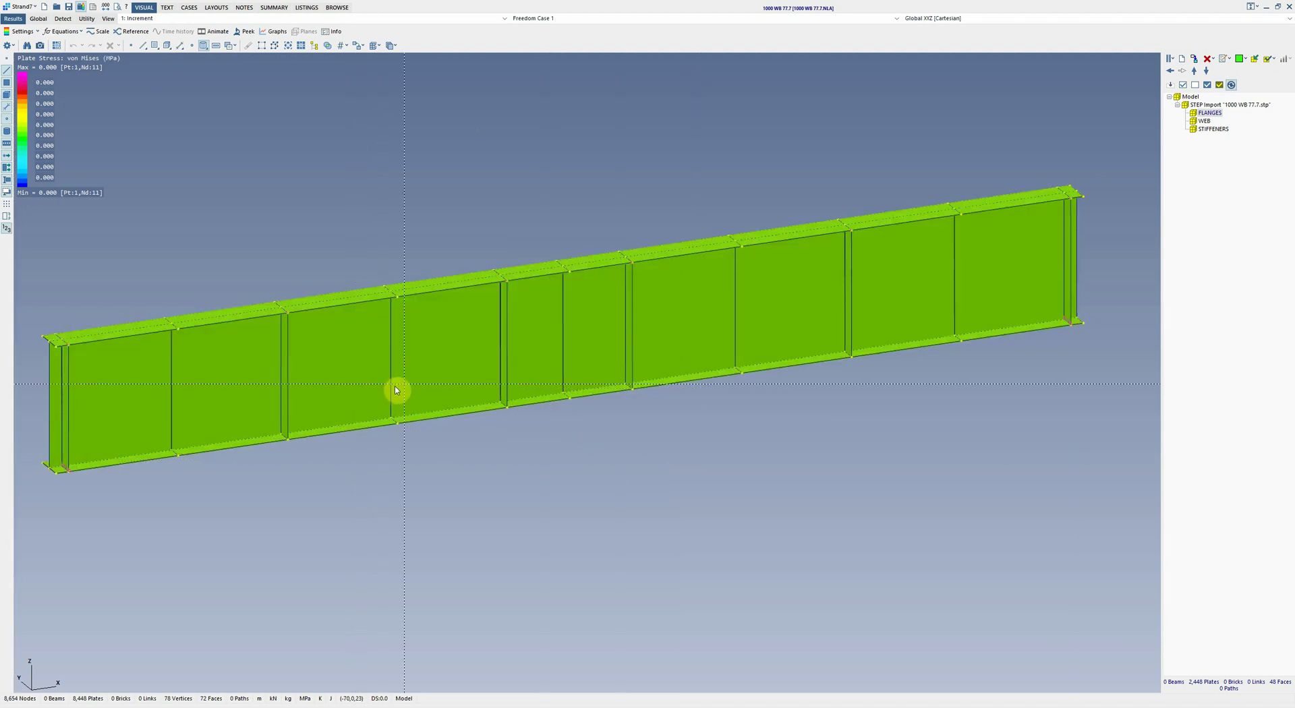
Step: Contour the plates by combined von Mises stress
left_click(20, 31)
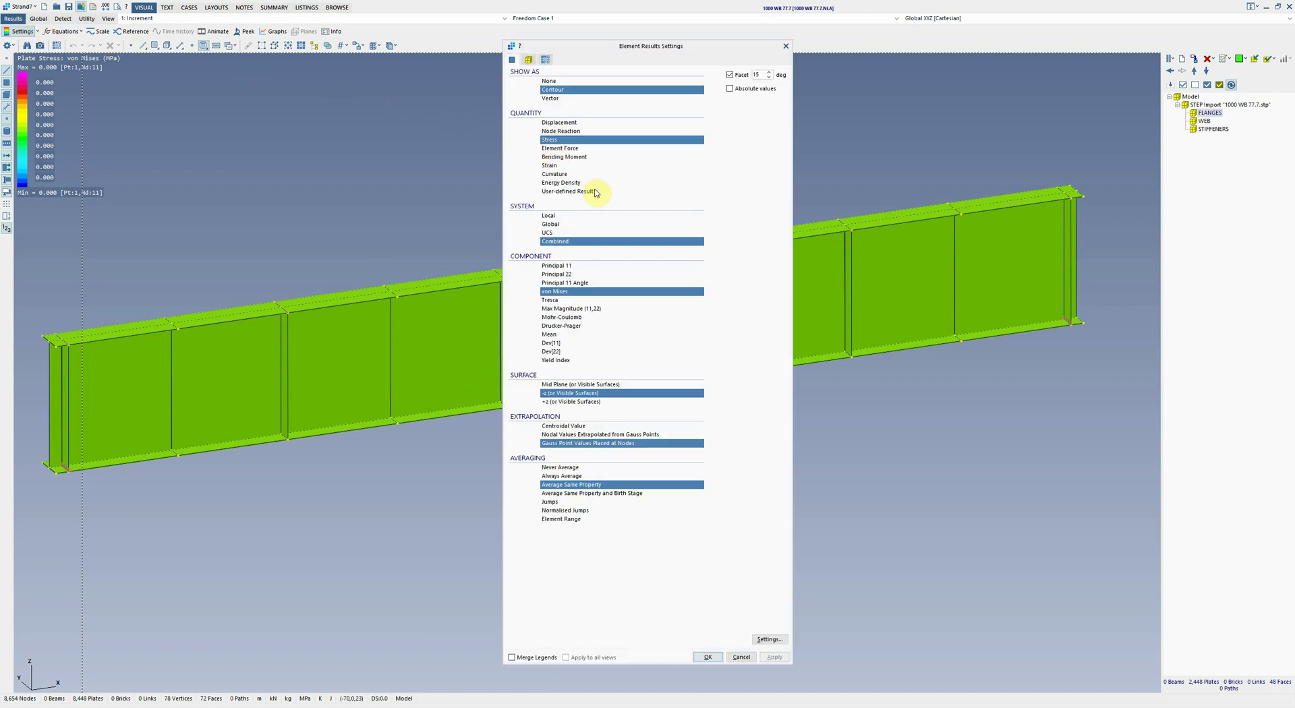
left_click(553, 90)
left_click(560, 140)
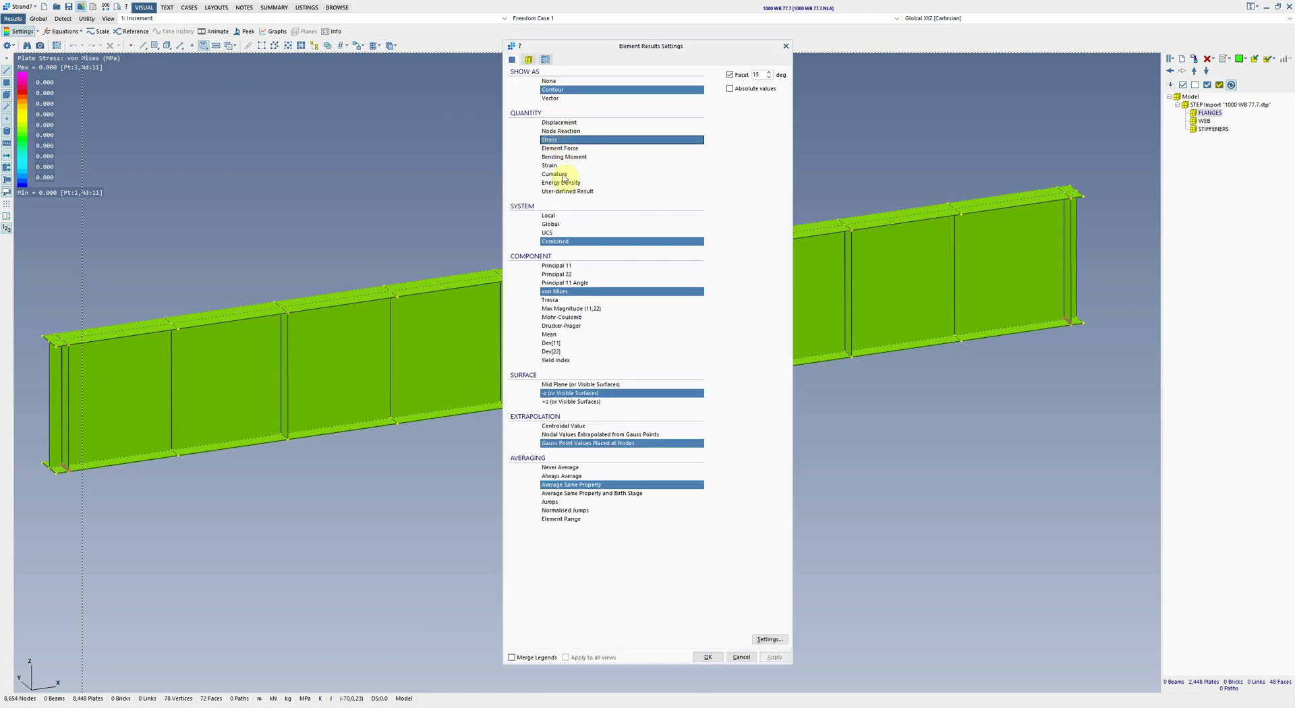
left_click(567, 242)
left_click(554, 293)
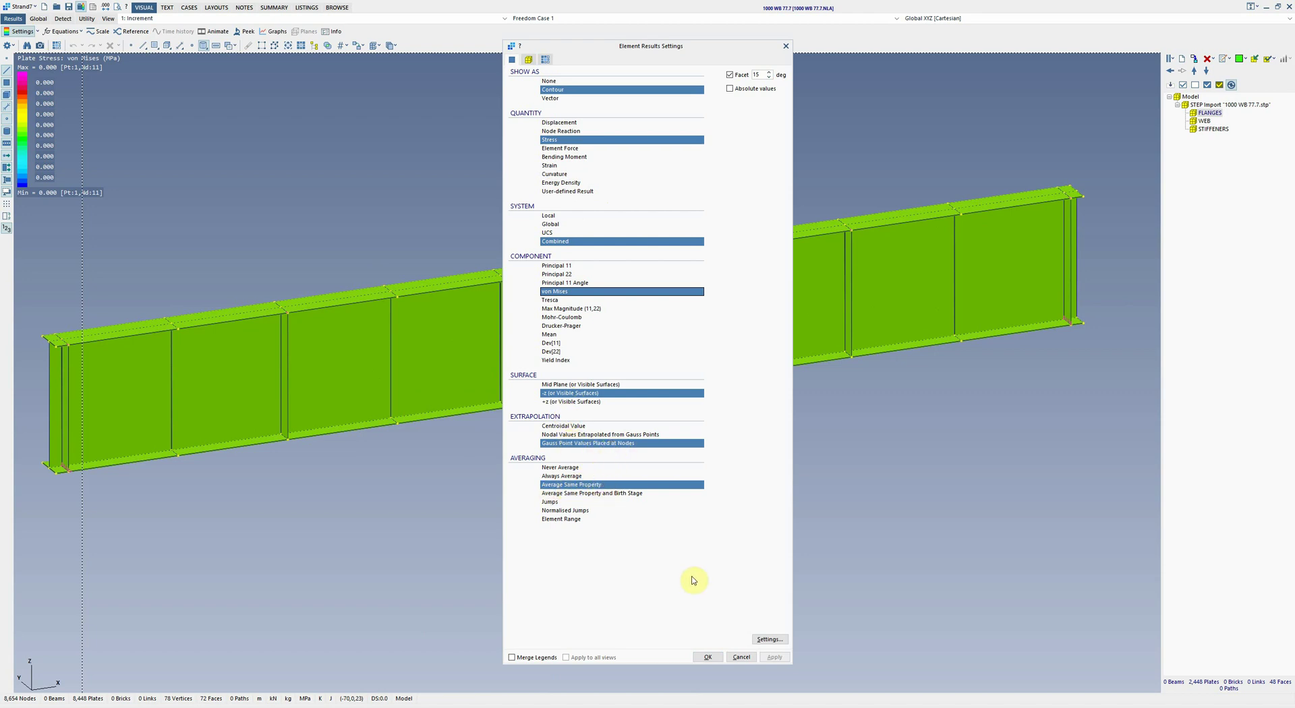
left_click(707, 657)
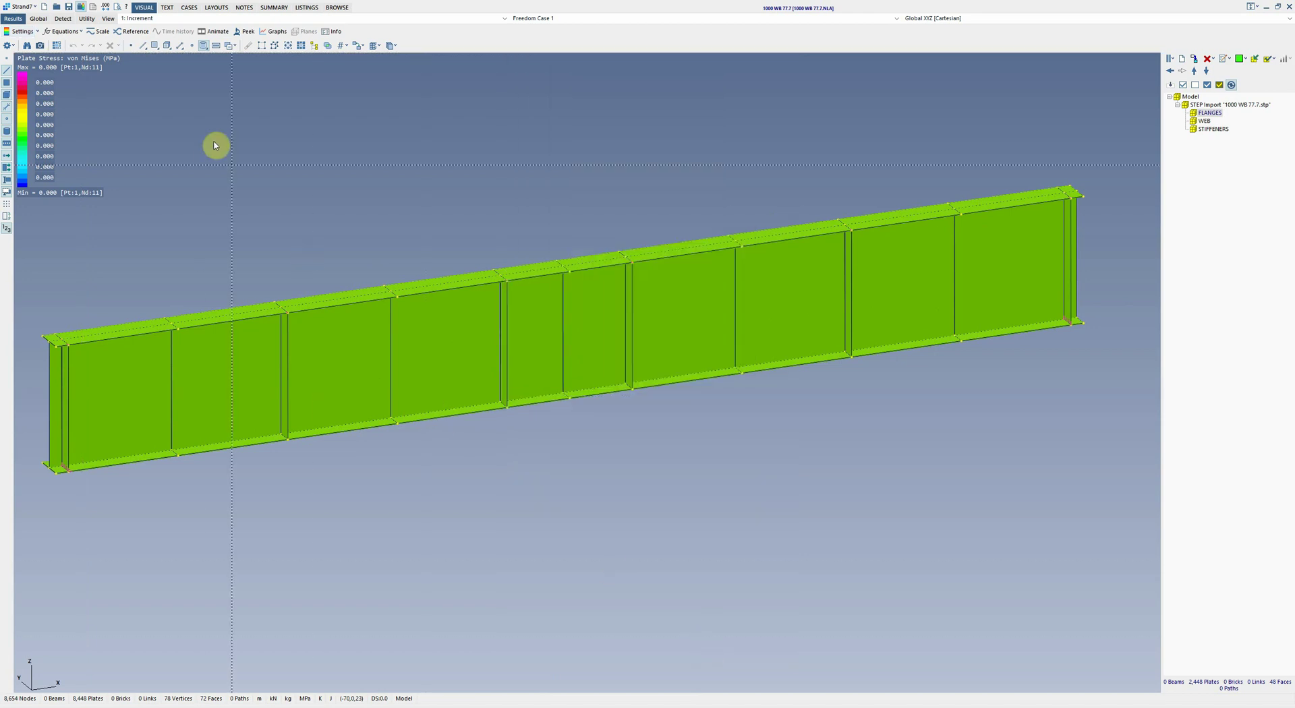
Step: Jump to the last solved increment, at load factor 409.936
left_click(337, 34)
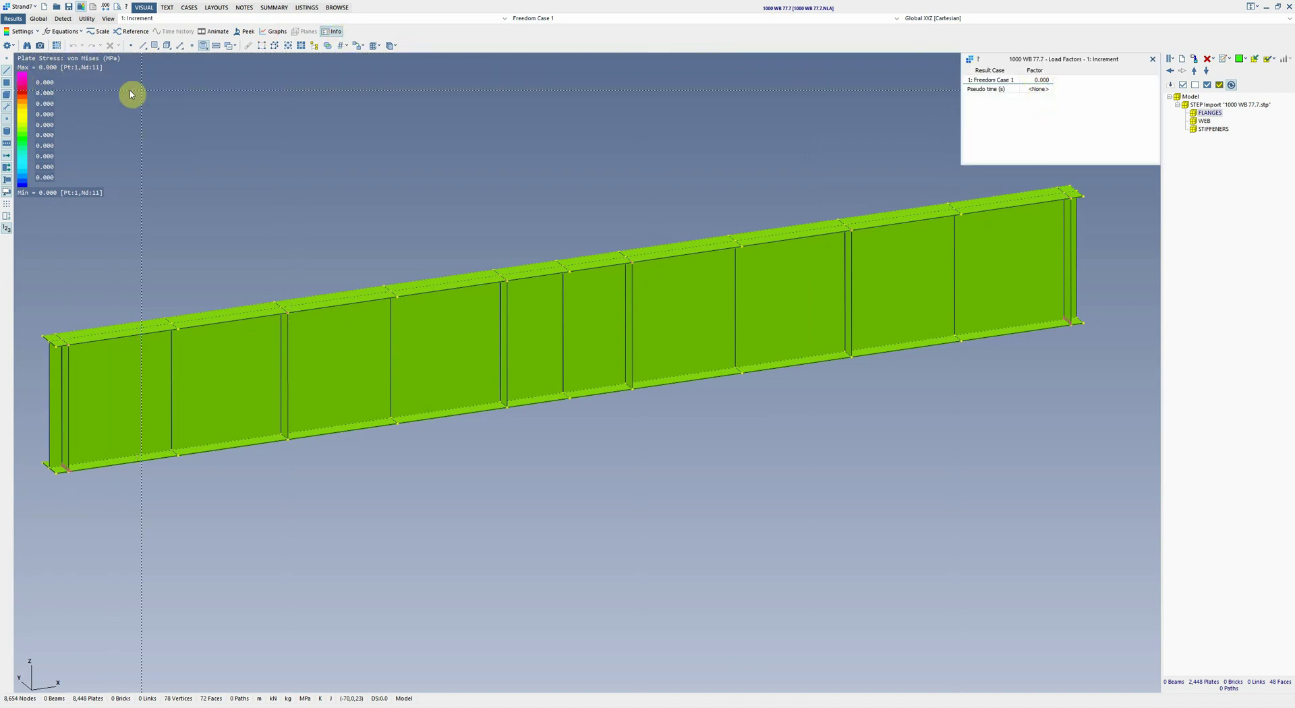
left_click(154, 19)
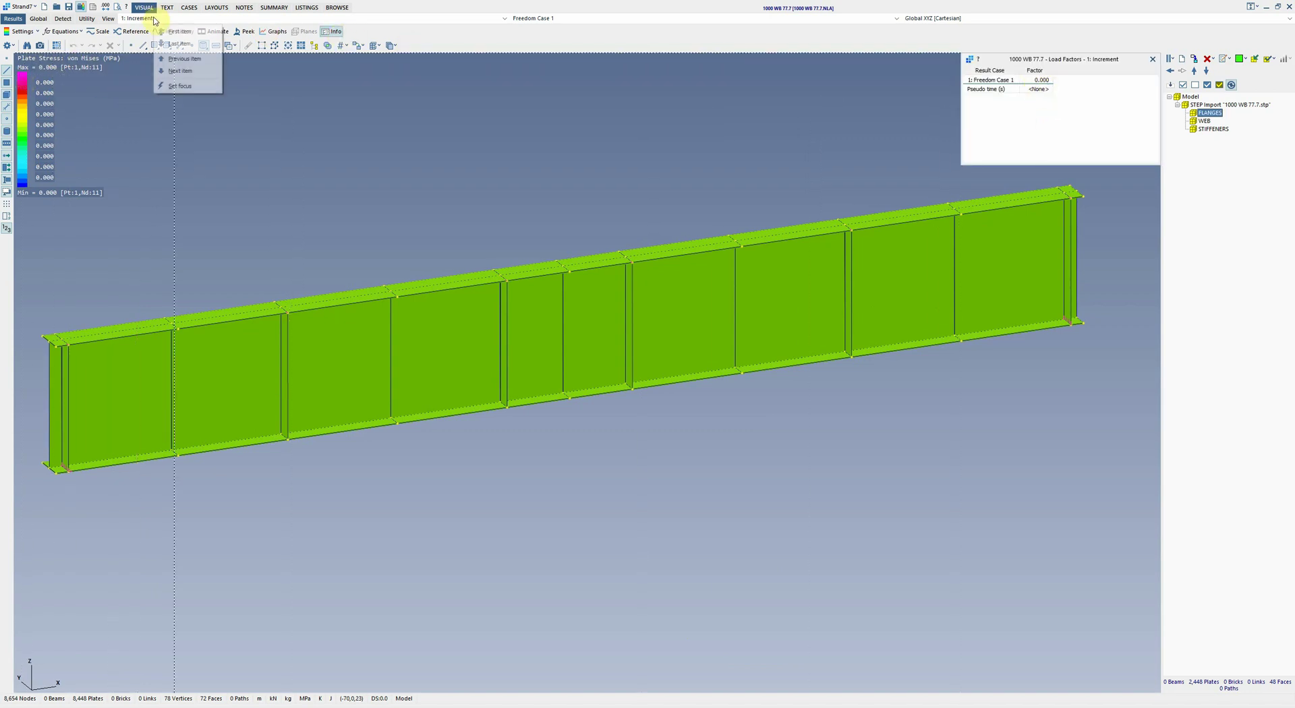
left_click(177, 44)
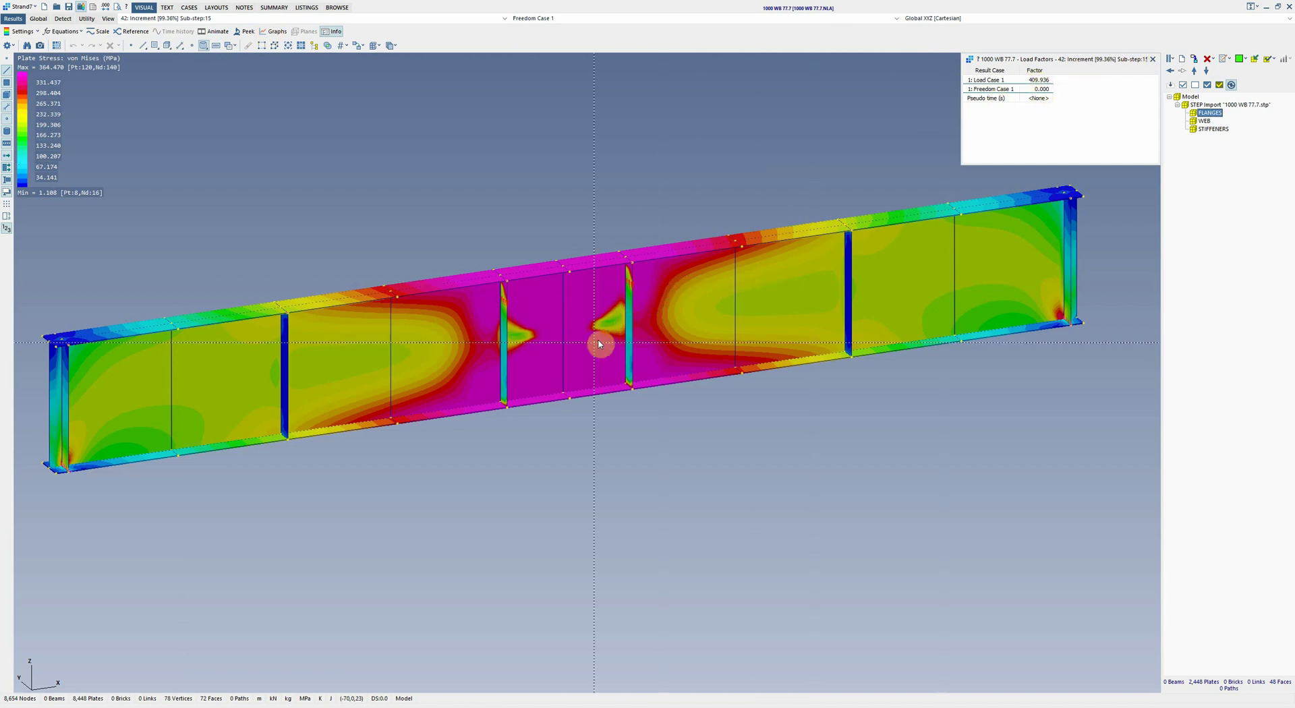
Step: Set the displacement scale to absolute 1:1
left_click(98, 33)
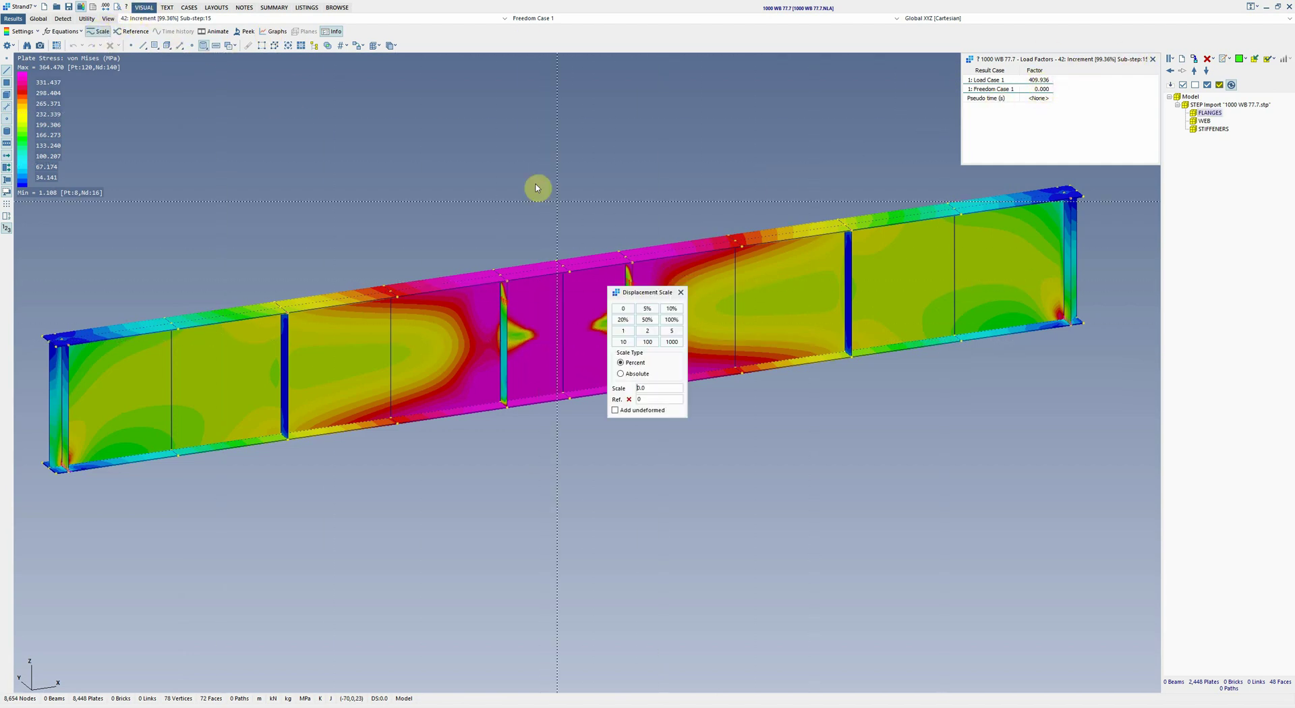
left_click(628, 331)
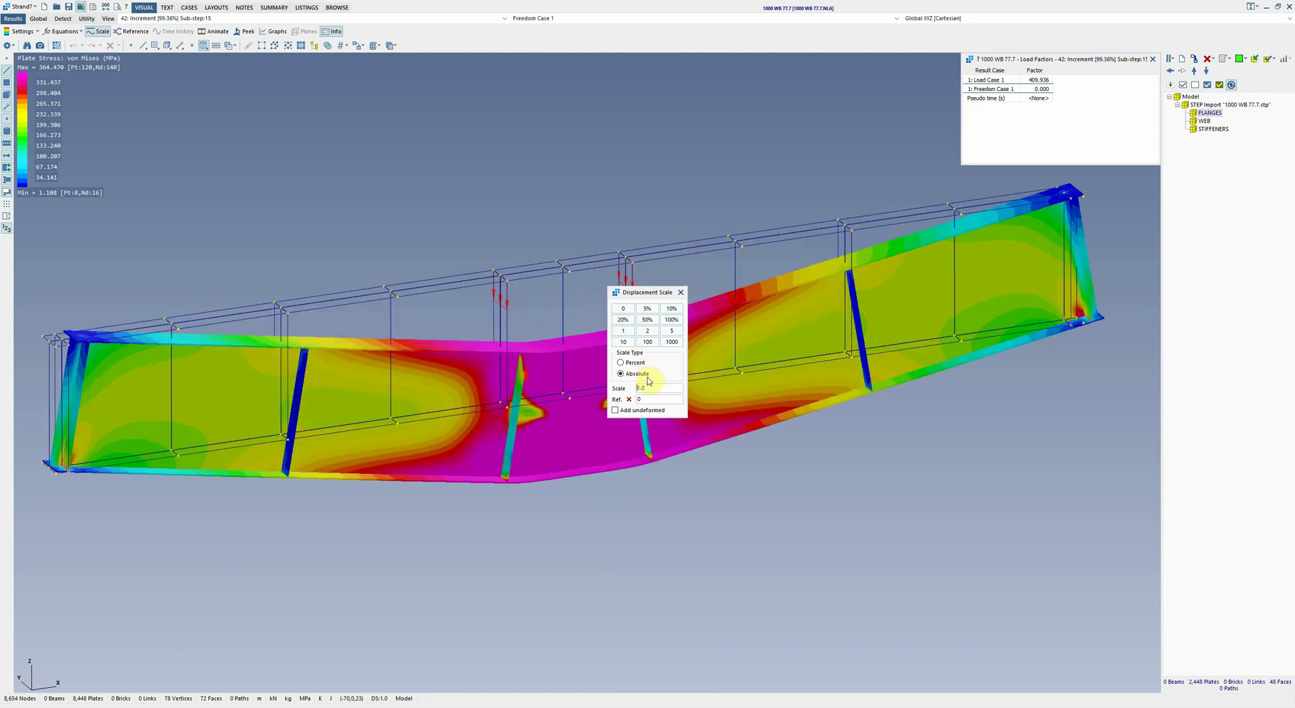
left_click(681, 292)
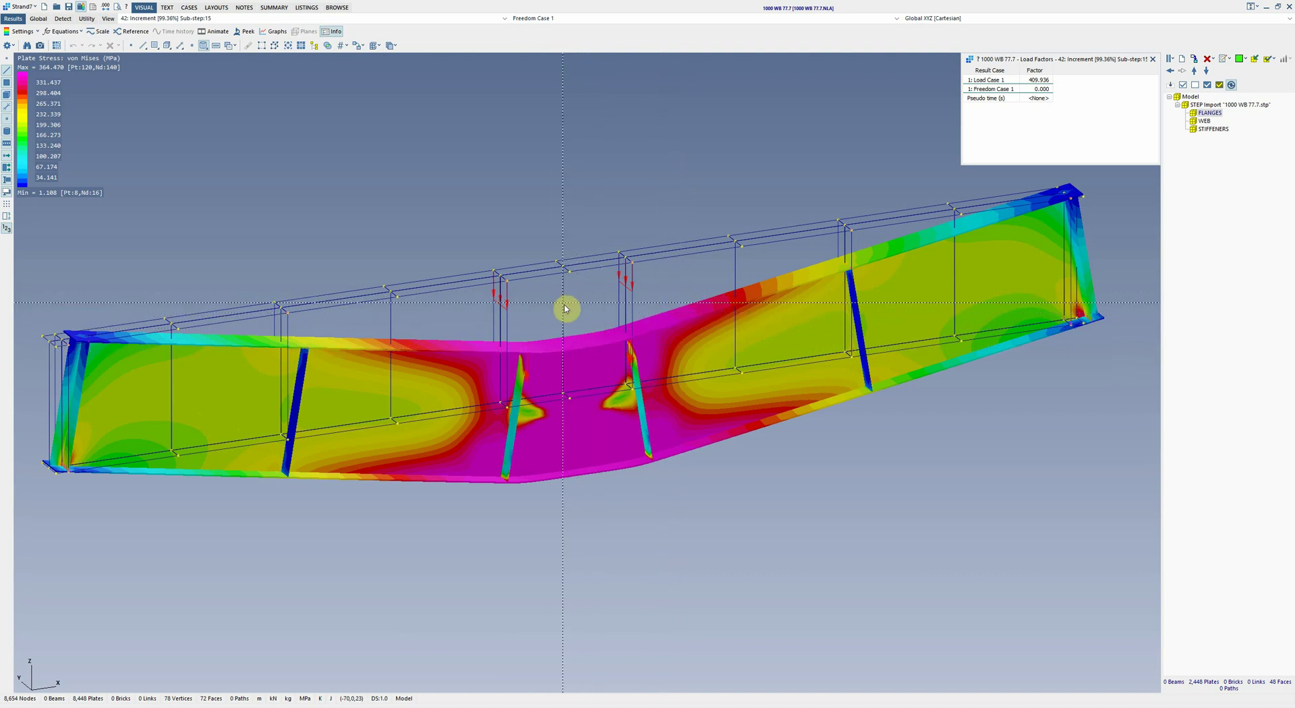
left_click(580, 366)
Step: Set the displacement scale to 0 to show the girder undeformed, in an oblique view
left_click(91, 35)
left_click(641, 313)
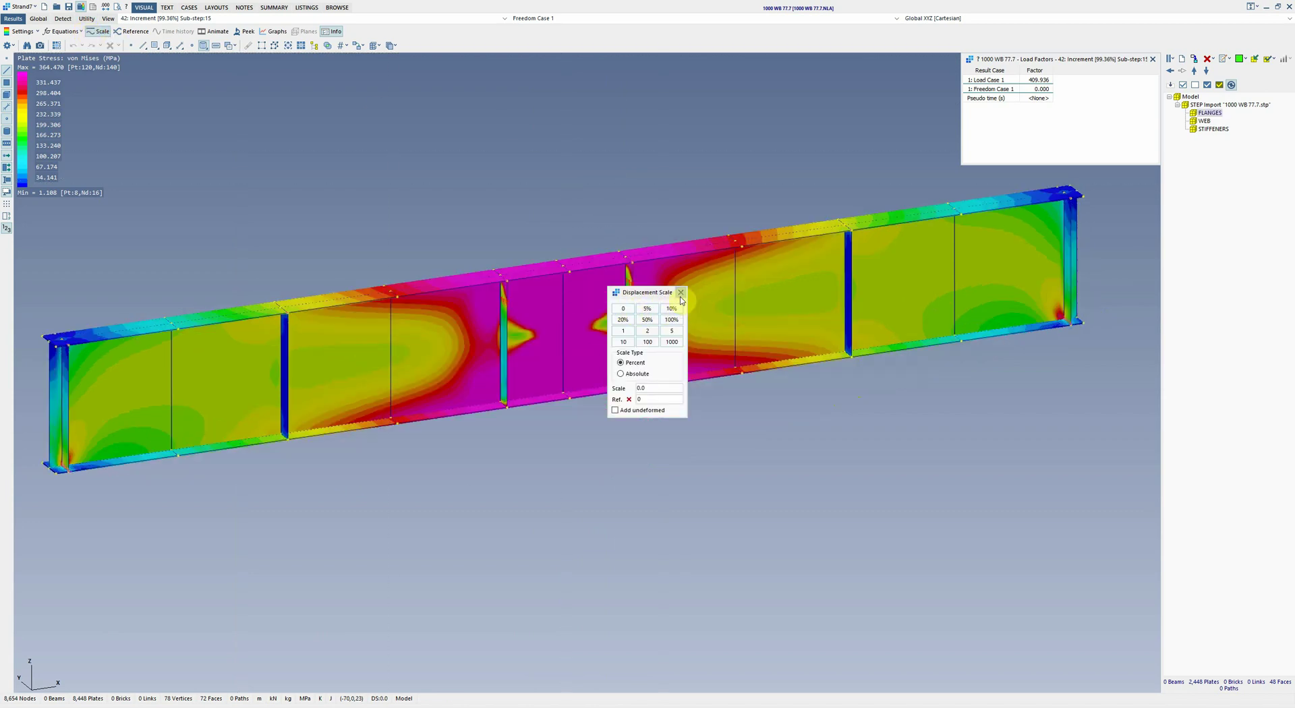
left_click_drag(683, 292, 625, 289)
Step: Create Graph 1 plotting Node Displacement D(XYZ) for mid-span node 52
left_click(273, 32)
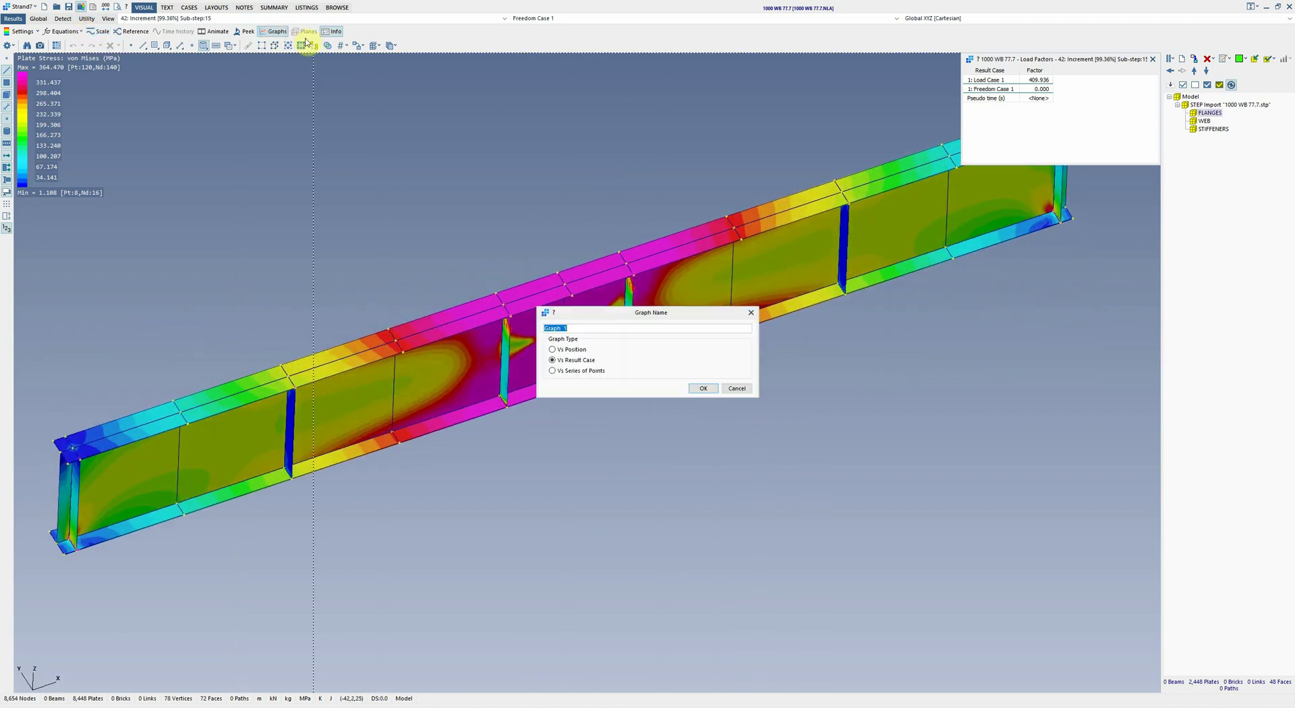
left_click(703, 388)
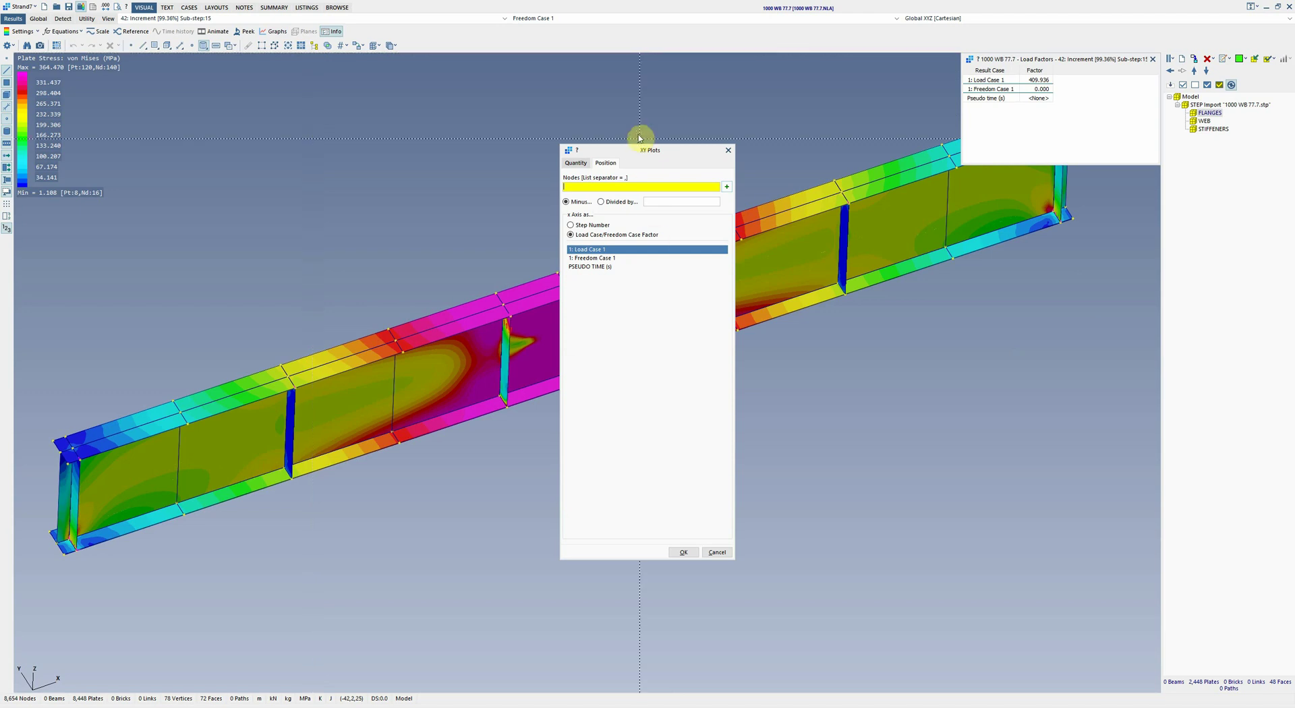
left_click_drag(761, 156, 842, 153)
left_click(737, 159)
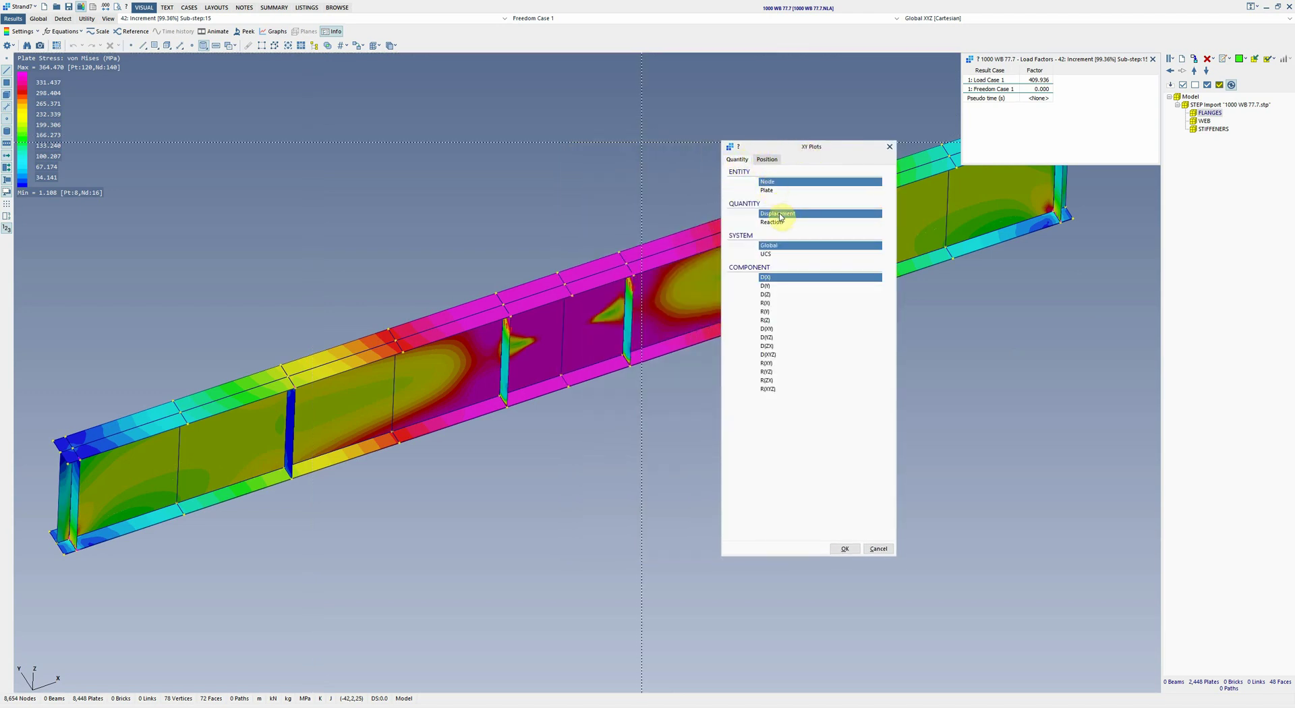
left_click(772, 354)
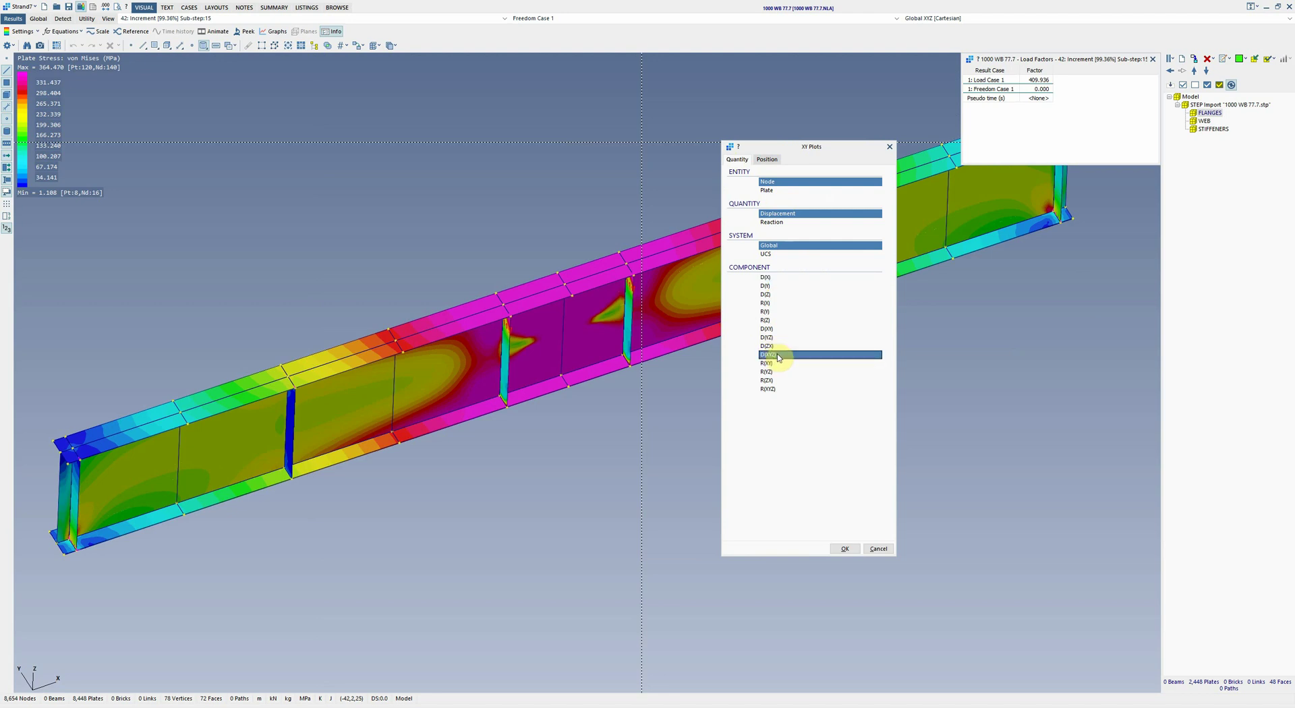
left_click(760, 159)
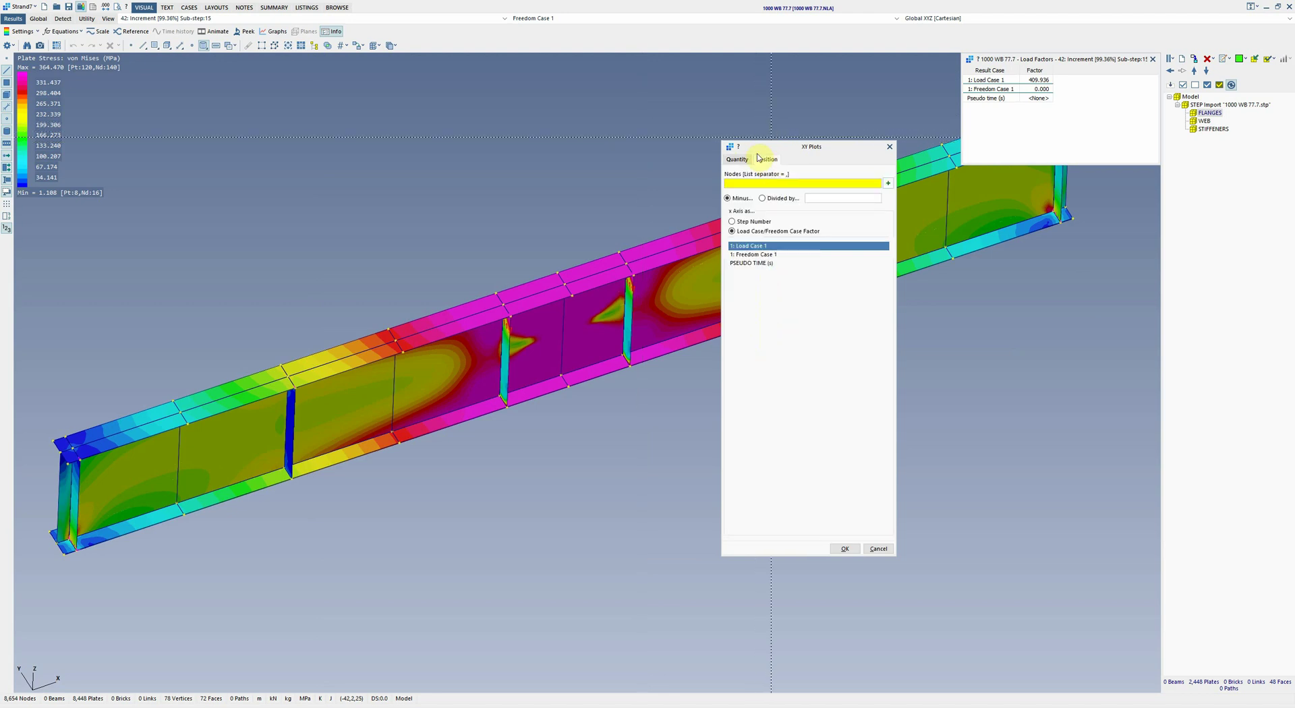
scroll(684, 232, "up", 6)
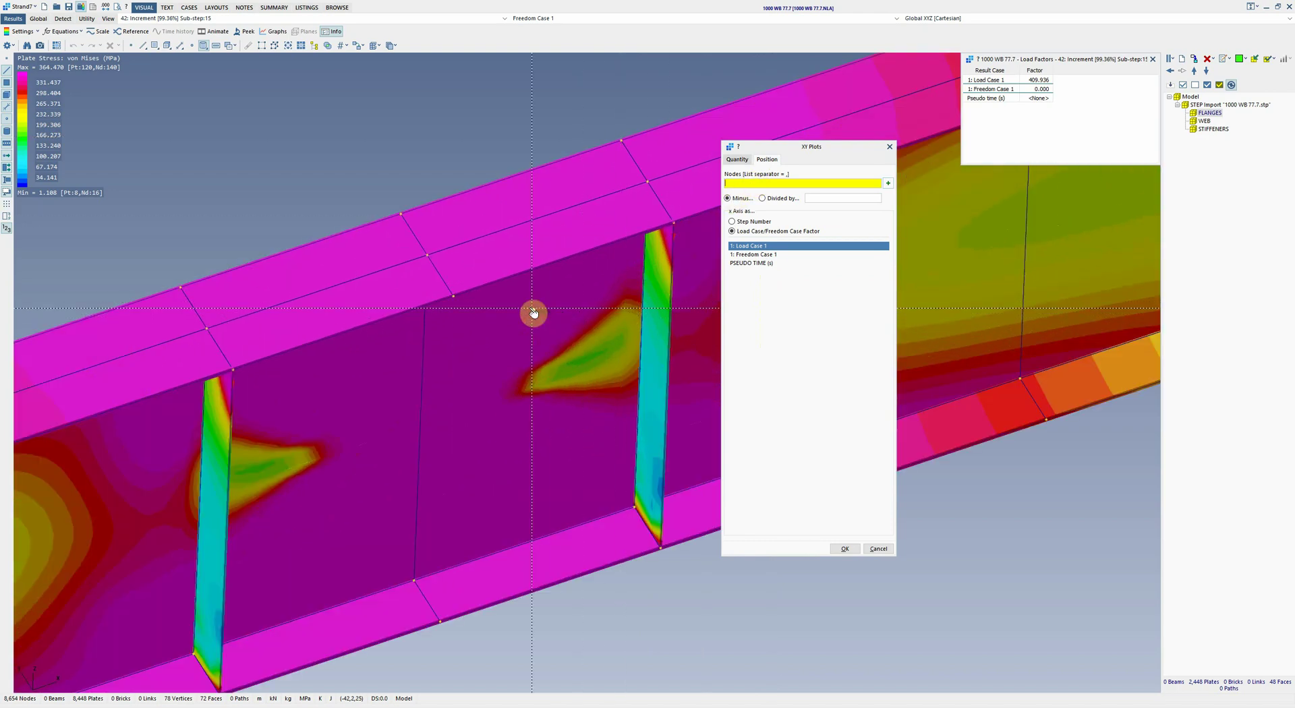
left_click(424, 260)
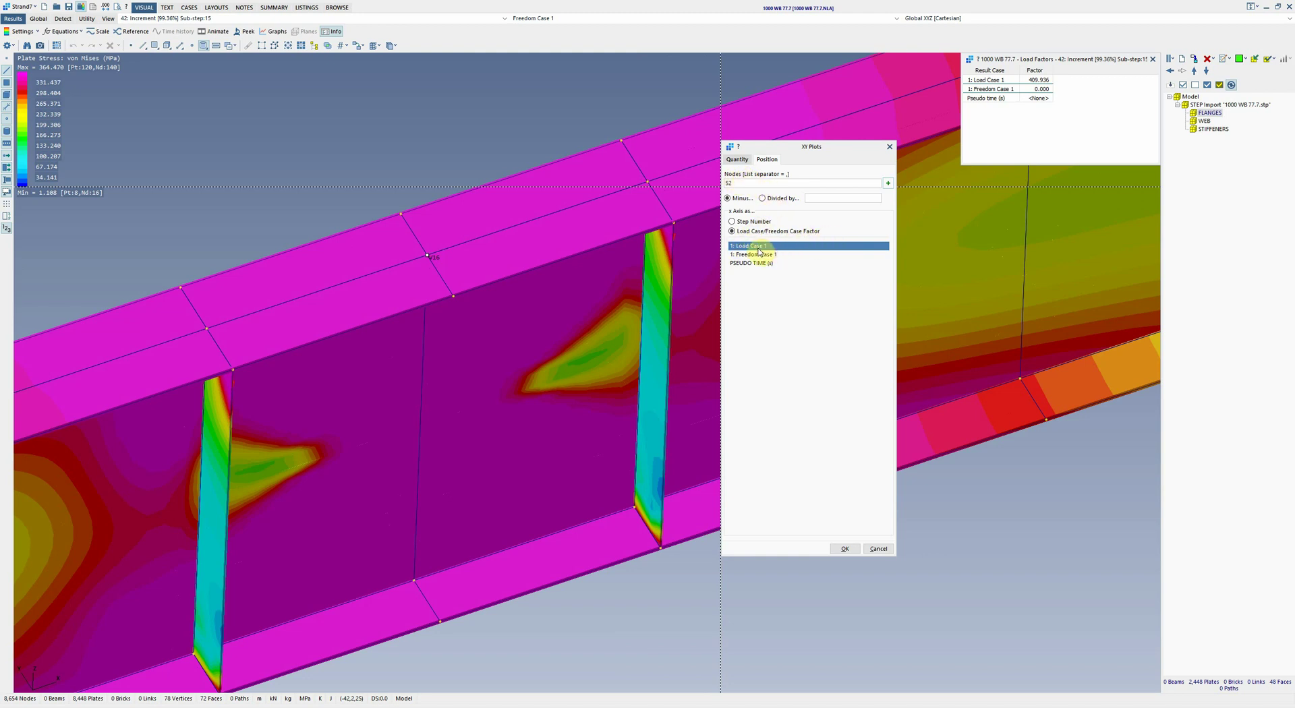
Step: Plot load factor against node 52 displacement, showing the plateau near 400
left_click(845, 549)
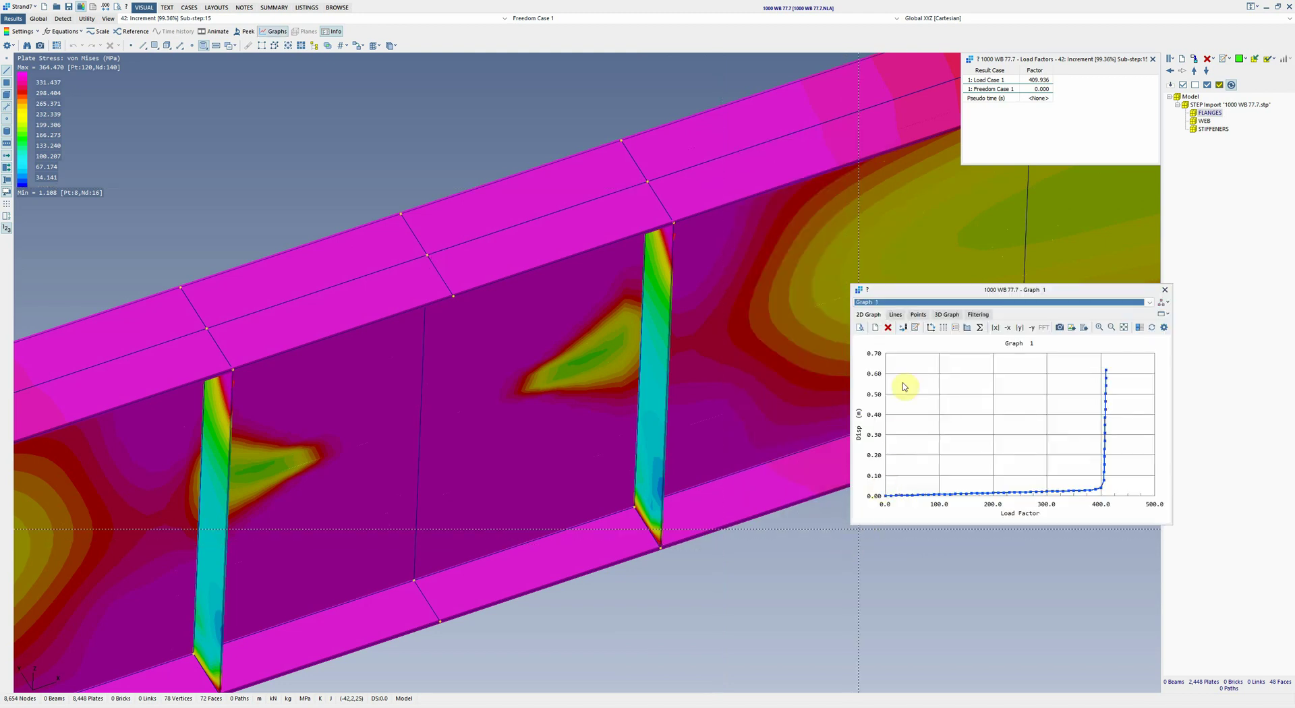
left_click(932, 328)
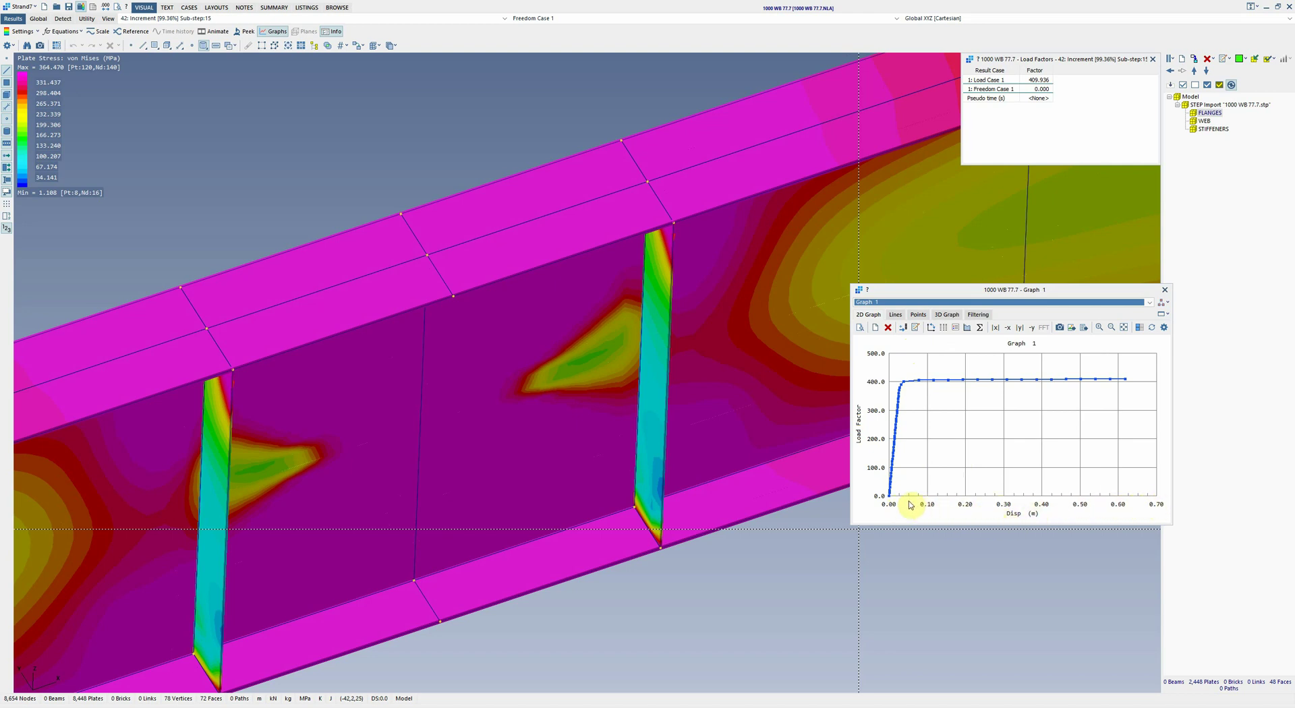
left_click(428, 253)
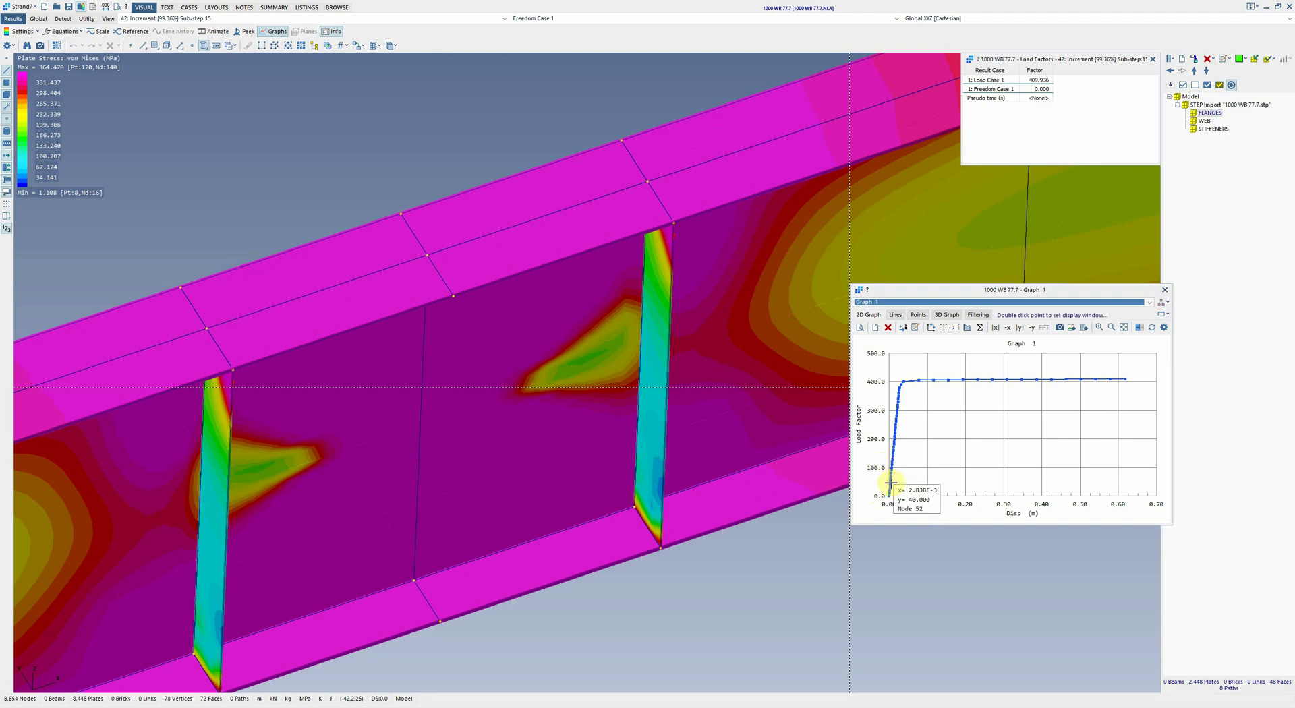
Step: Zoom out, shift the girder right and down, and rotate to see the web face-on
mouse_move(894, 450)
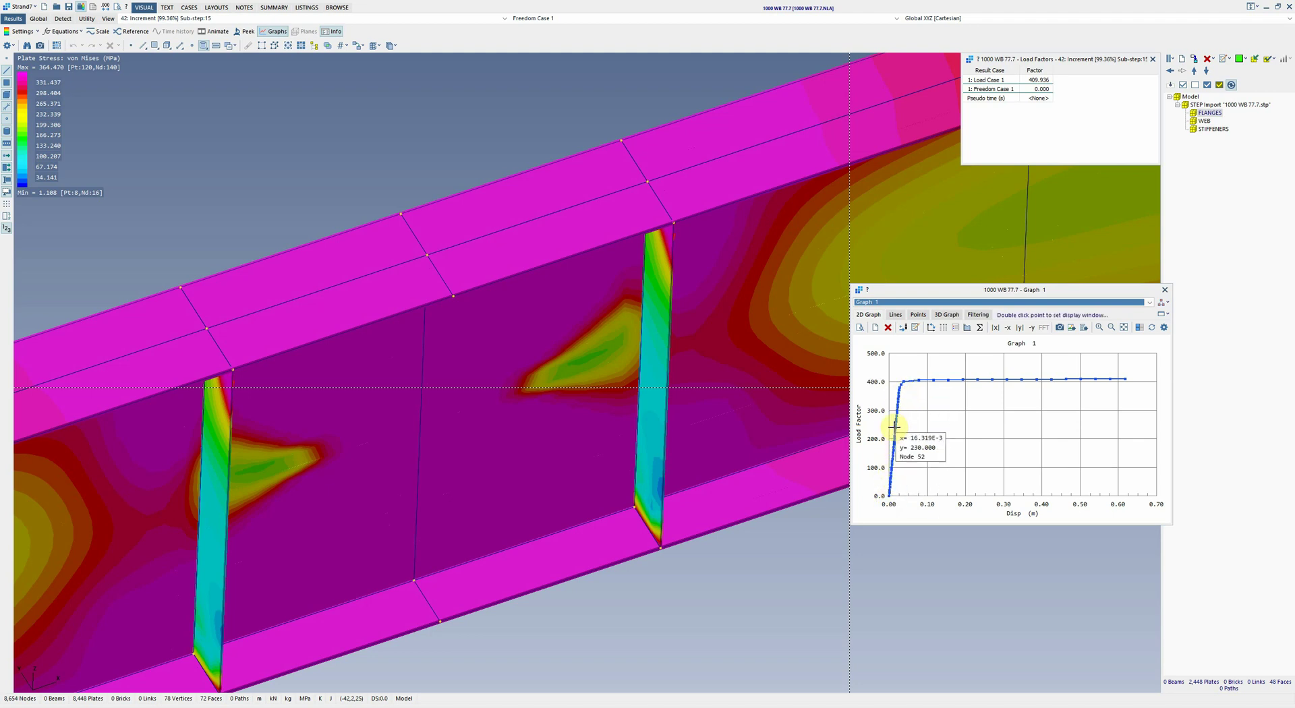
mouse_move(901, 388)
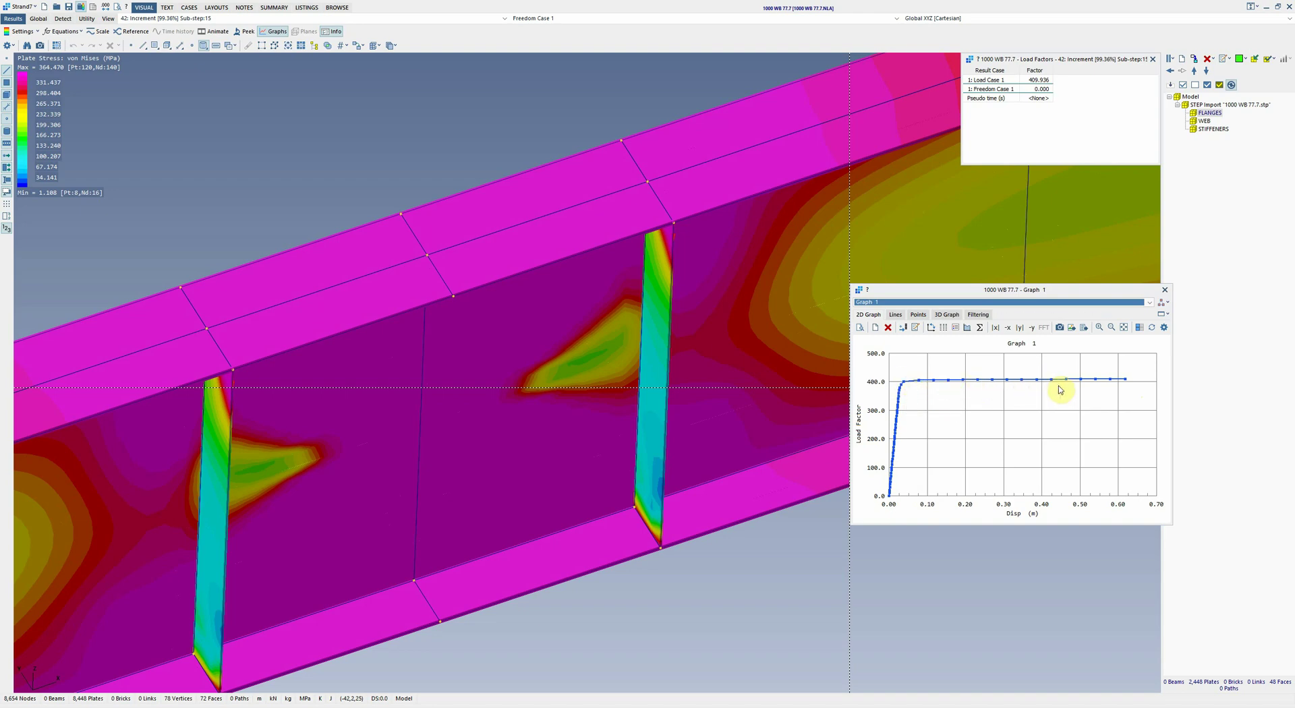
scroll(594, 385, "down", 5)
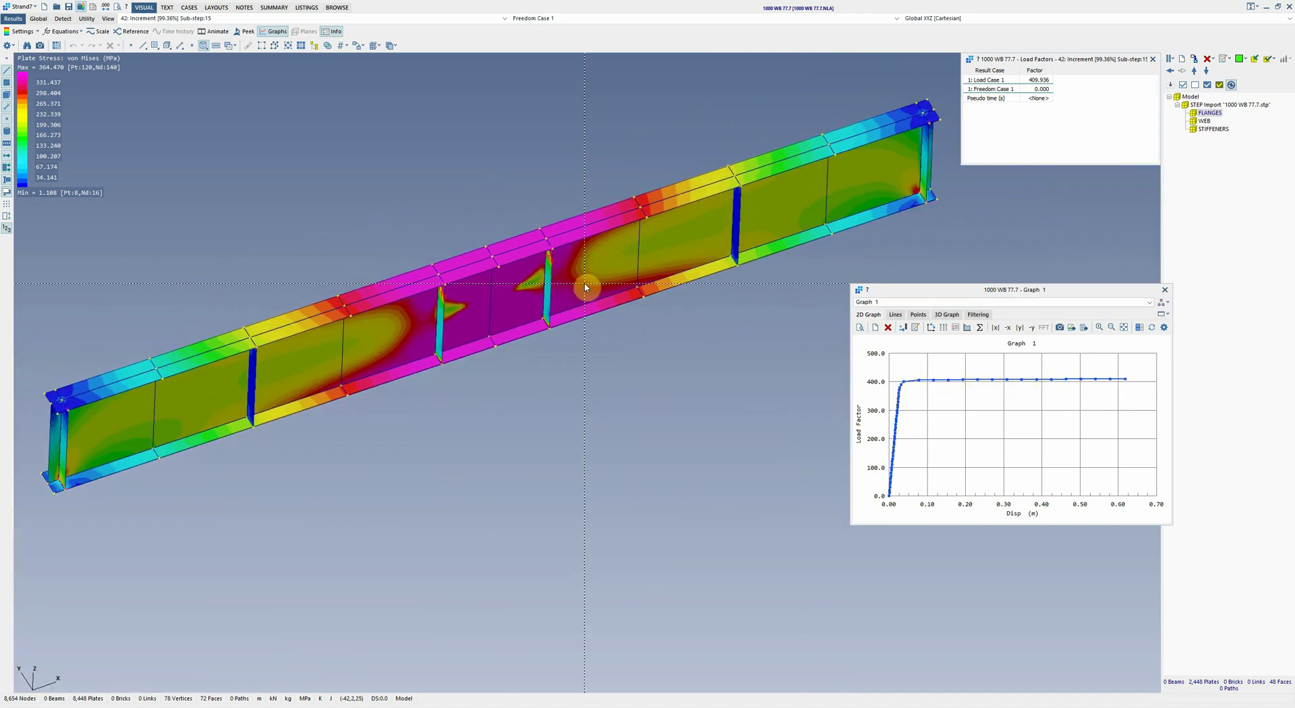
middle_click_drag(567, 304, 630, 347)
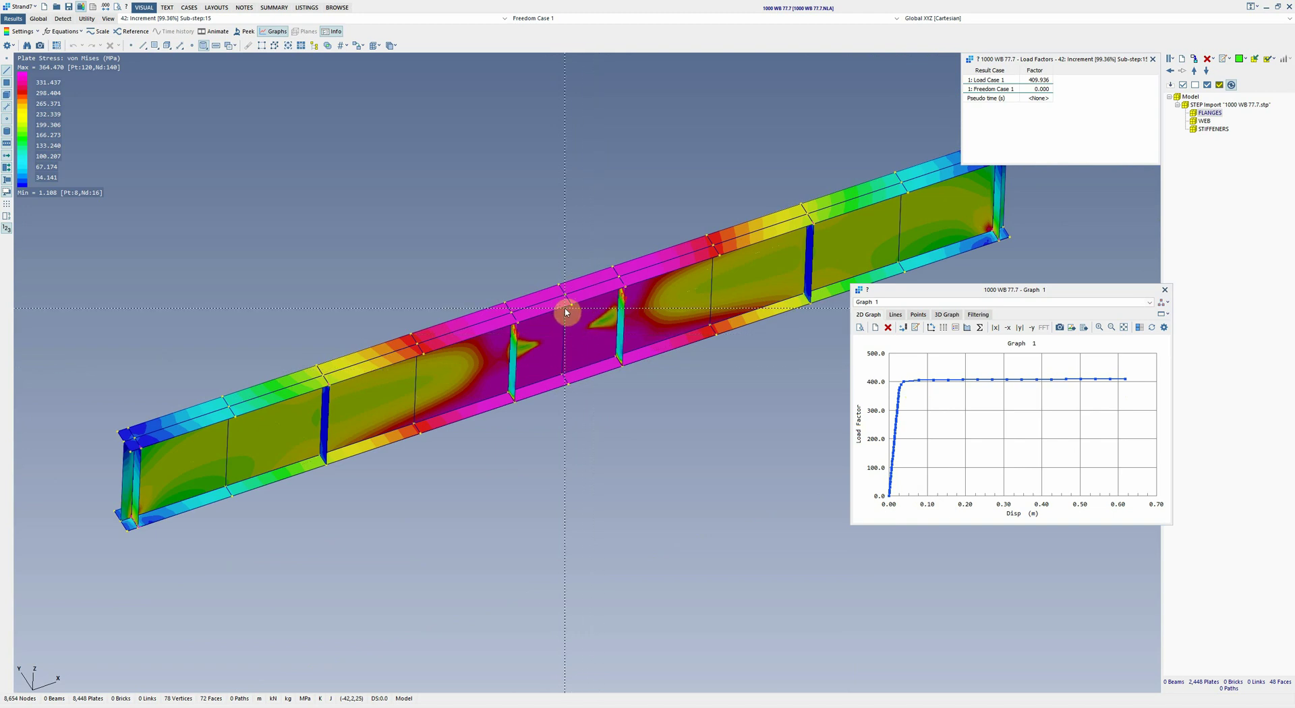
right_click_drag(634, 341, 621, 307)
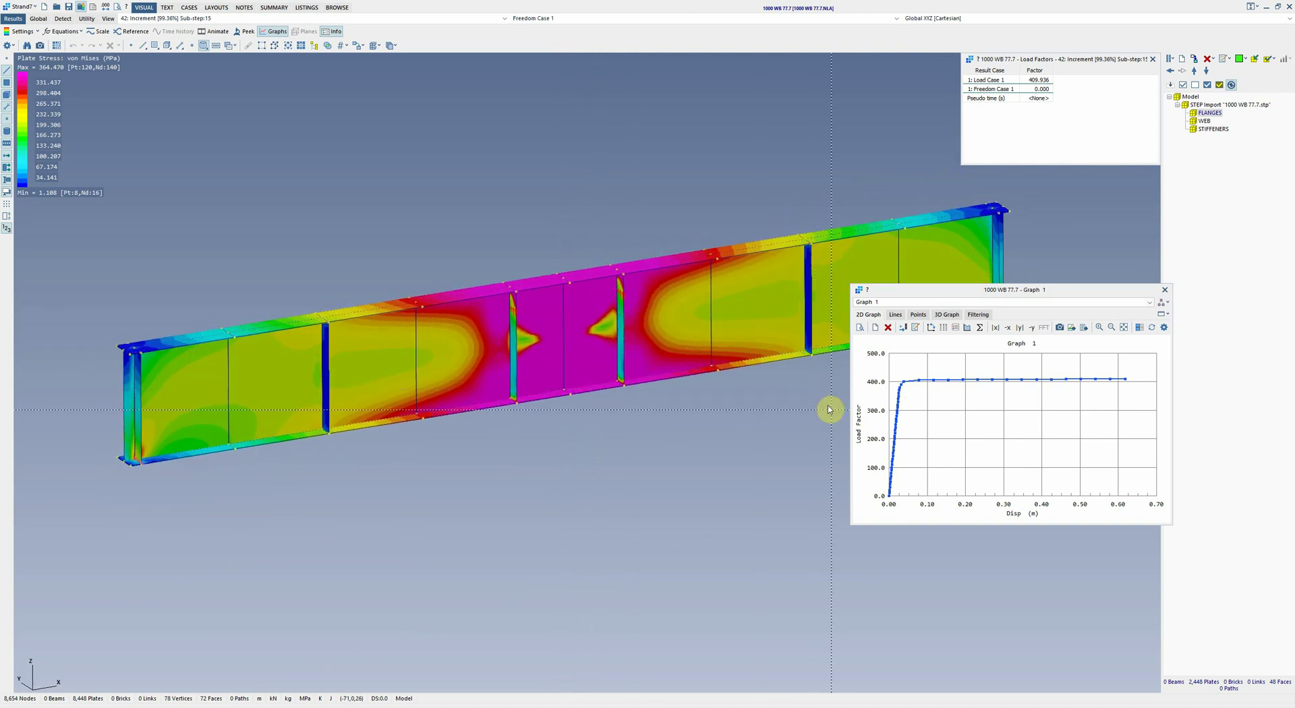
Step: Load curve points at load factors 405.782 and 406.298, then return to increment 41 at 400
double_click(904, 382)
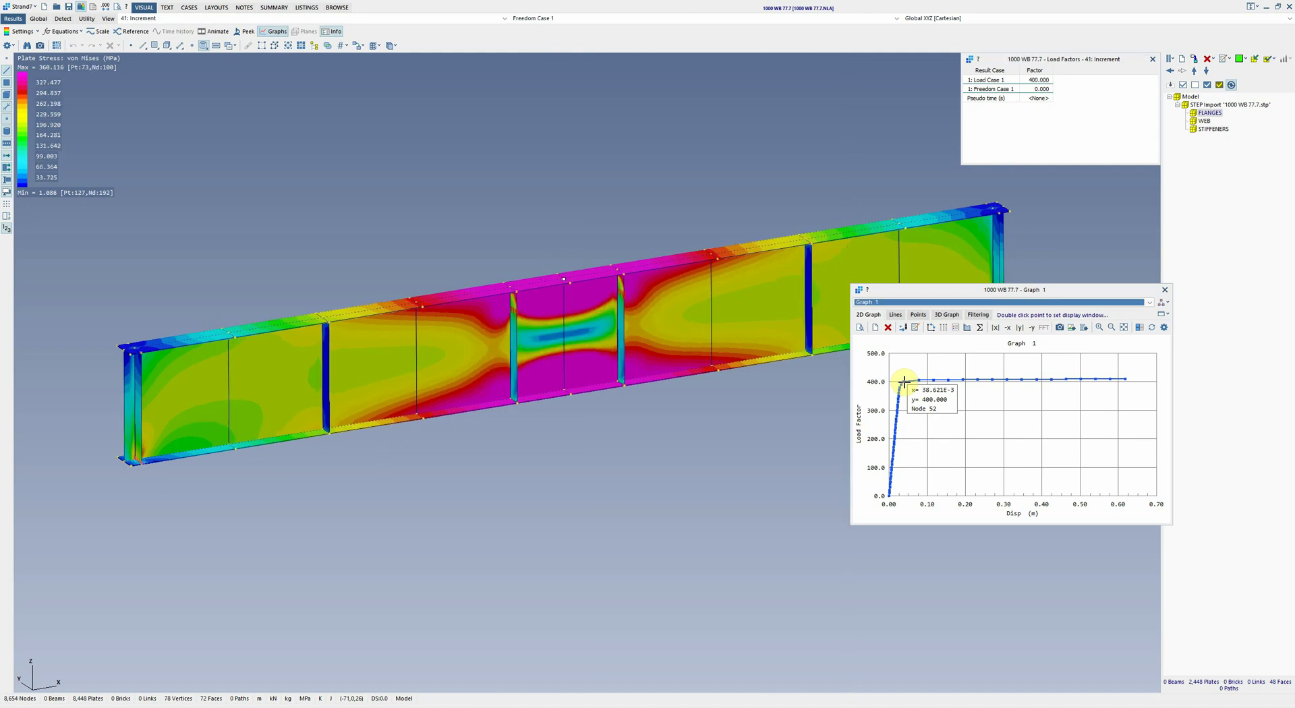
right_click_drag(686, 416, 687, 416)
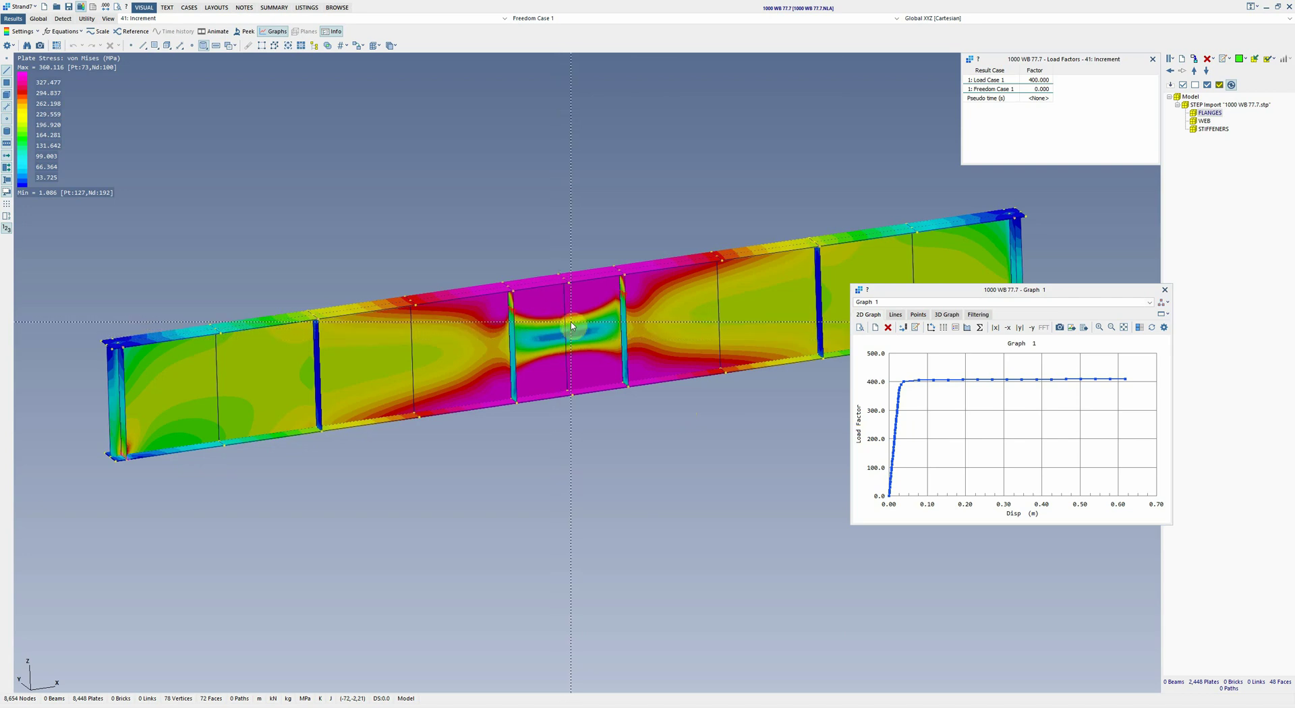
double_click(920, 380)
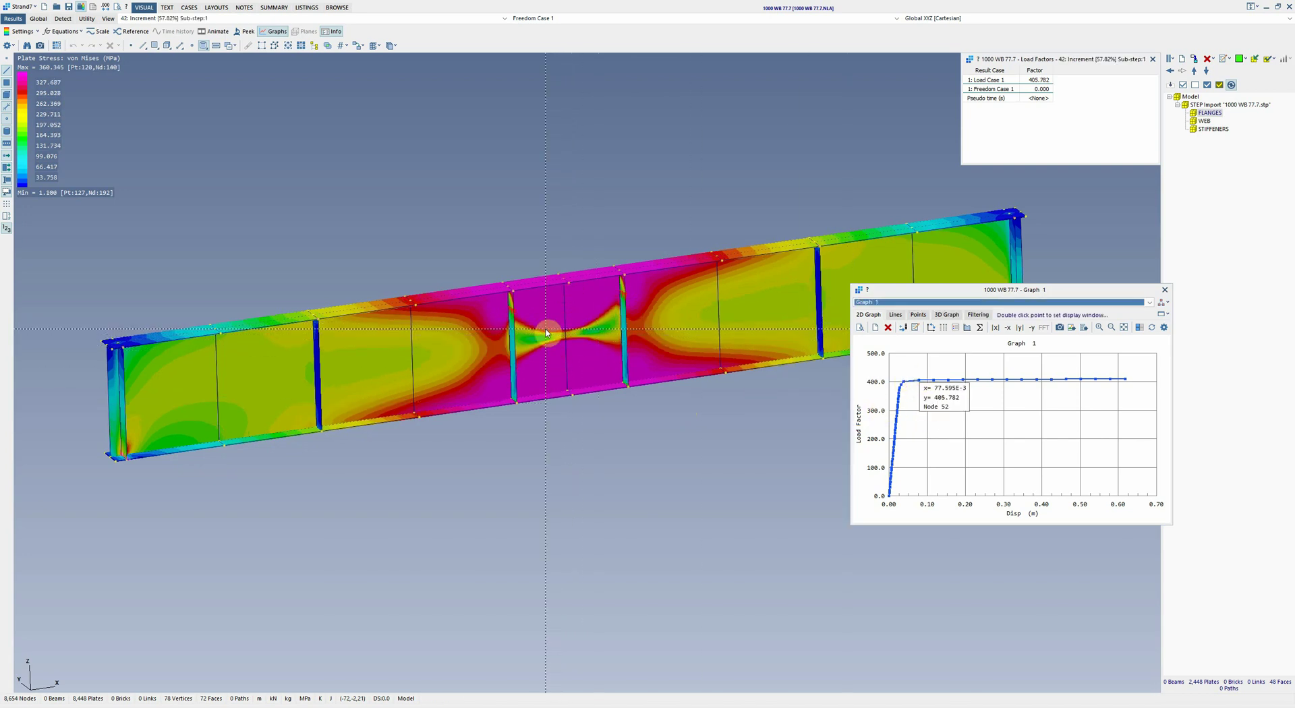
double_click(934, 380)
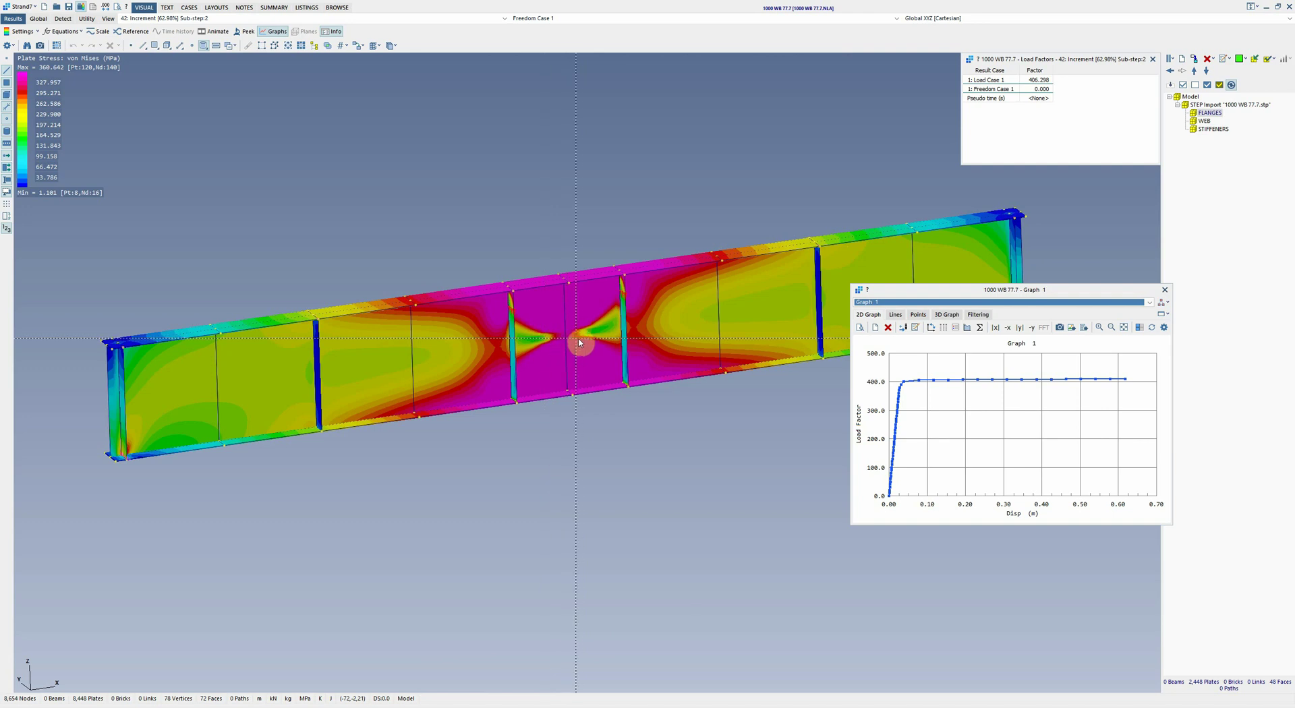
double_click(902, 383)
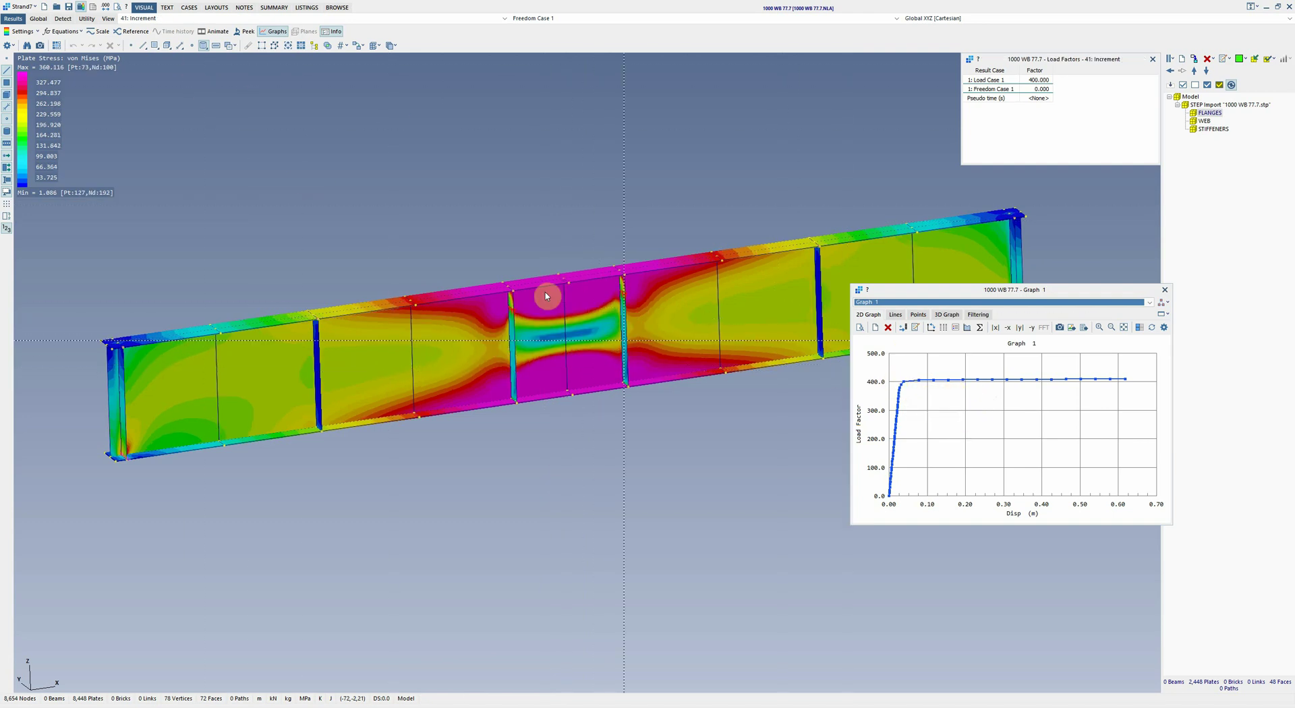
middle_click_drag(689, 348, 740, 300)
Step: Compare with the hand-calculated multiplier of 403 in PDF-XChange Editor, then return to Strand7
mouse_move(903, 382)
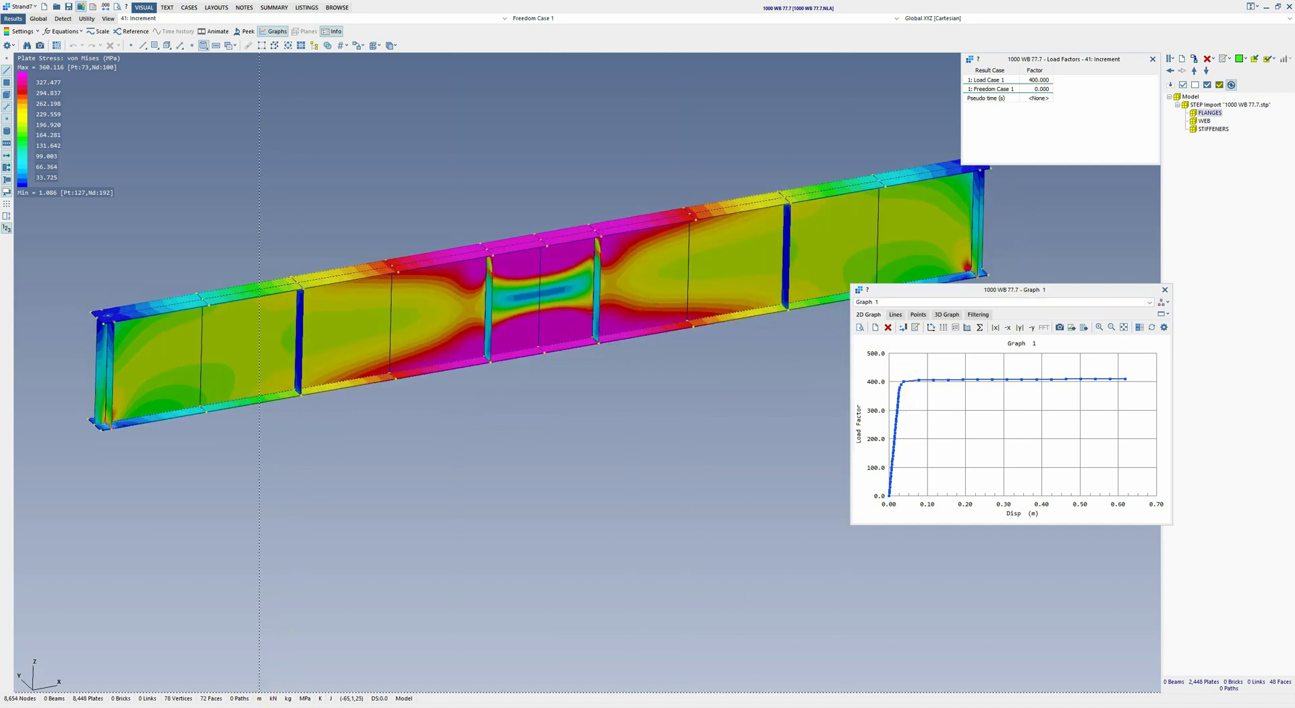
left_click(260, 705)
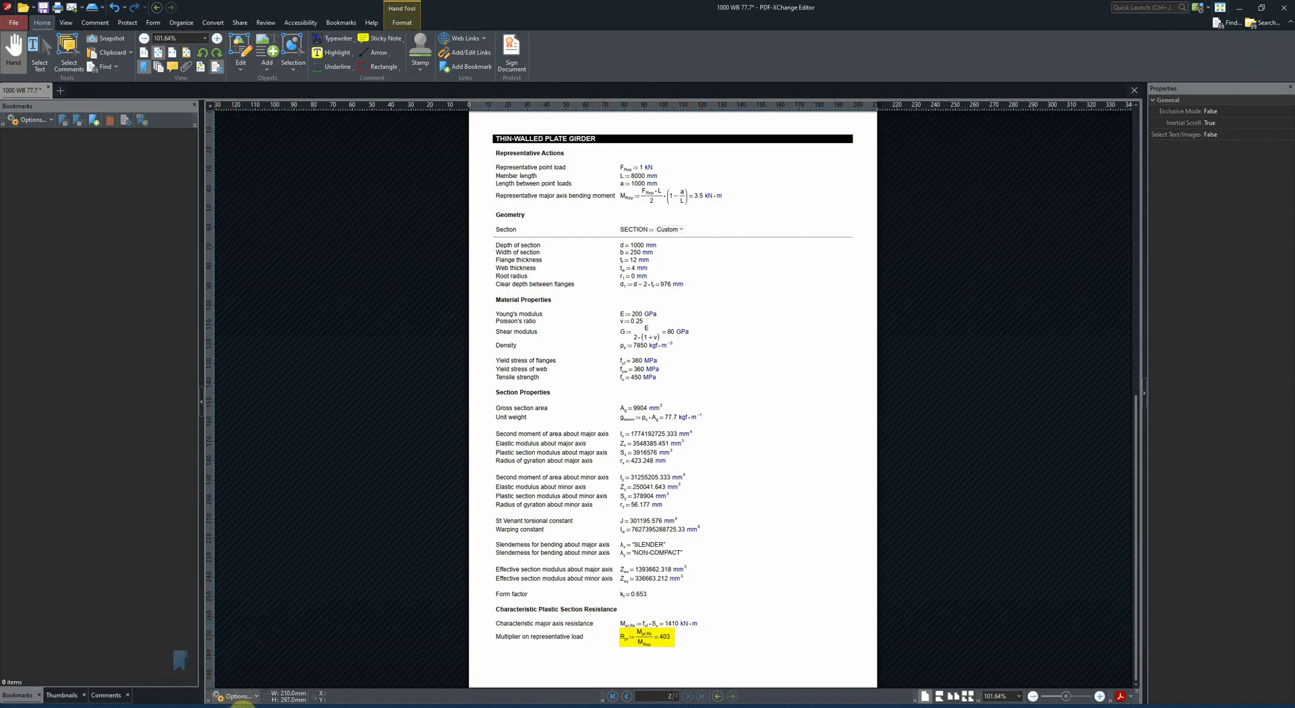
left_click(235, 704)
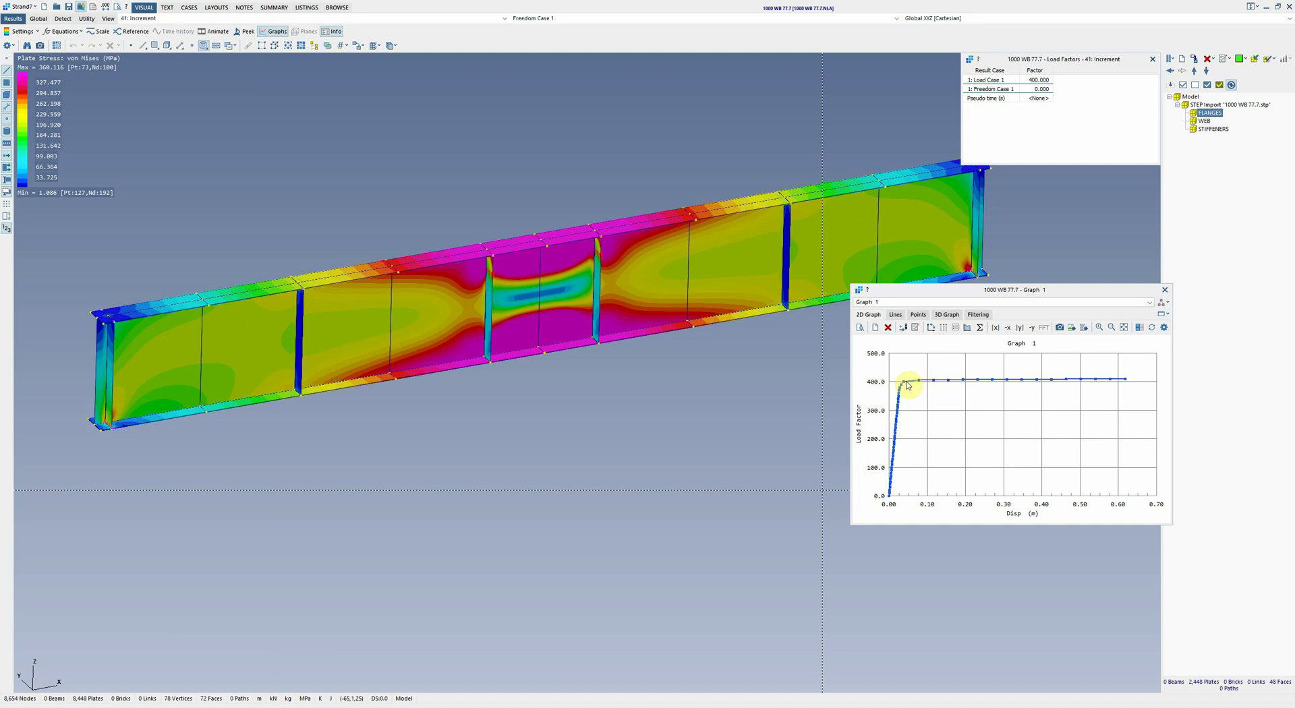